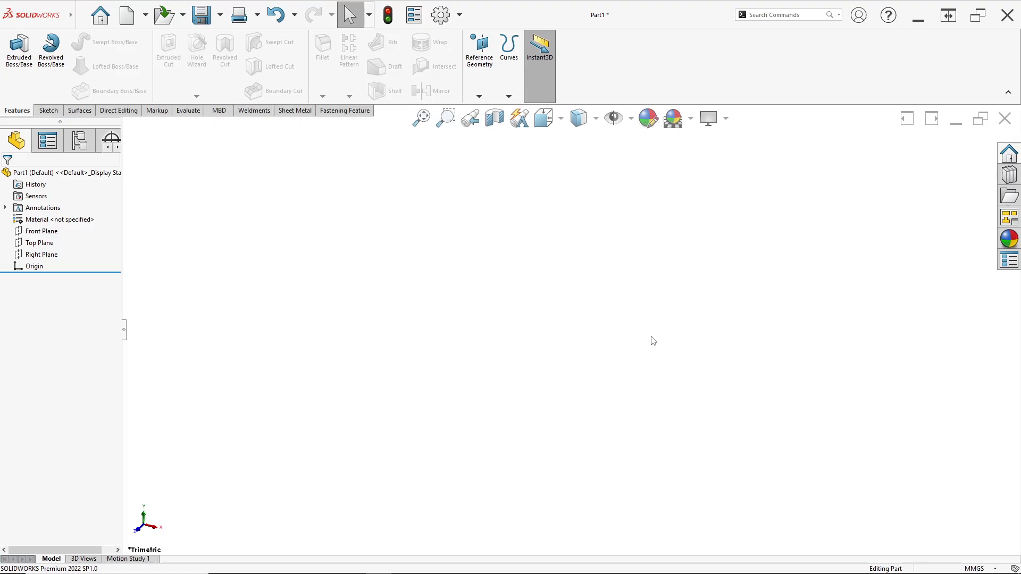
# - Compare the units note on the PDF part drawing with the part document's unit system in SOLIDWORKS
pyautogui.hotkey('alt', 'Tab')
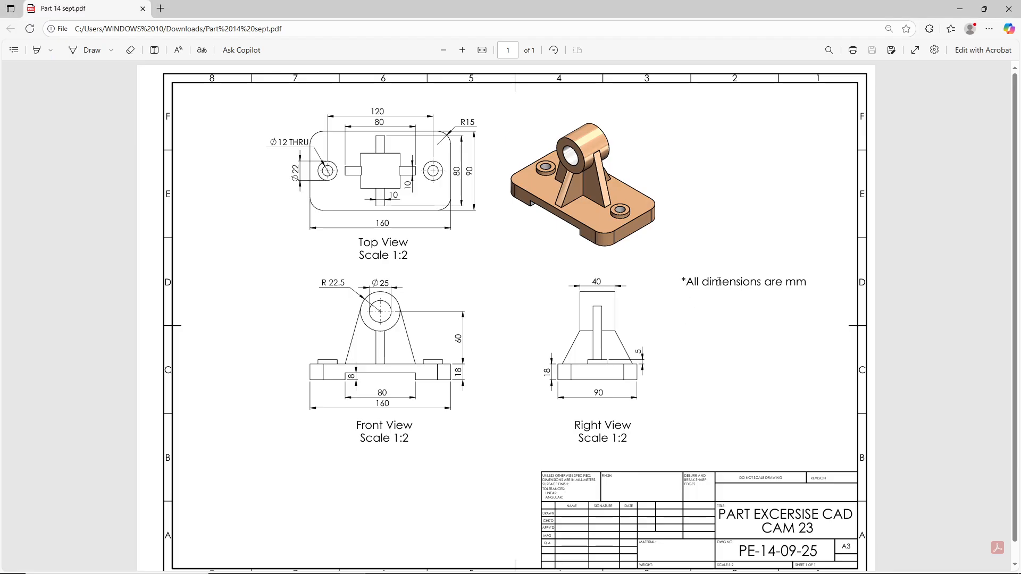
pyautogui.hotkey('alt', 'Tab')
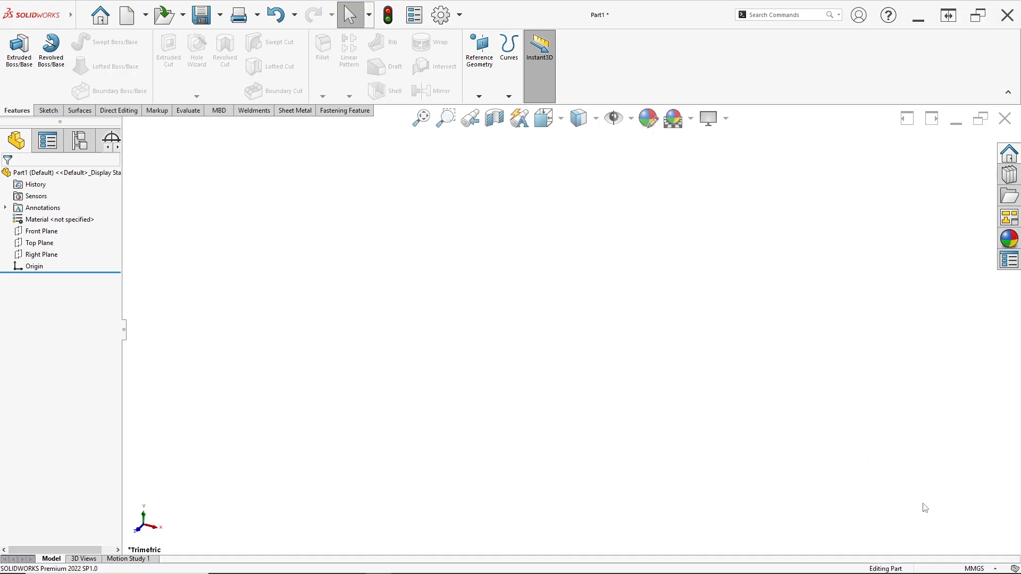
pyautogui.click(990, 570)
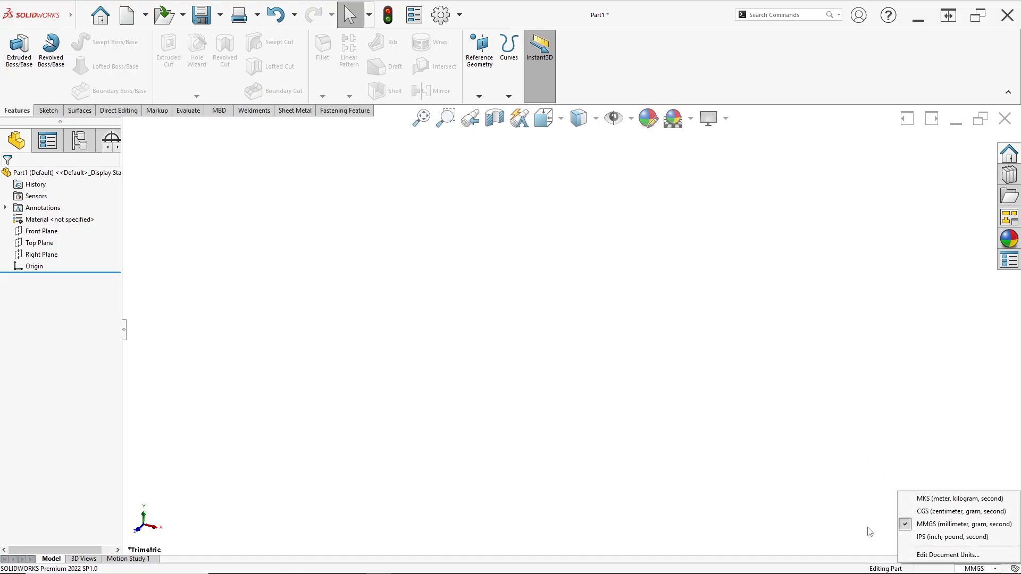
pyautogui.hotkey('alt', 'Tab')
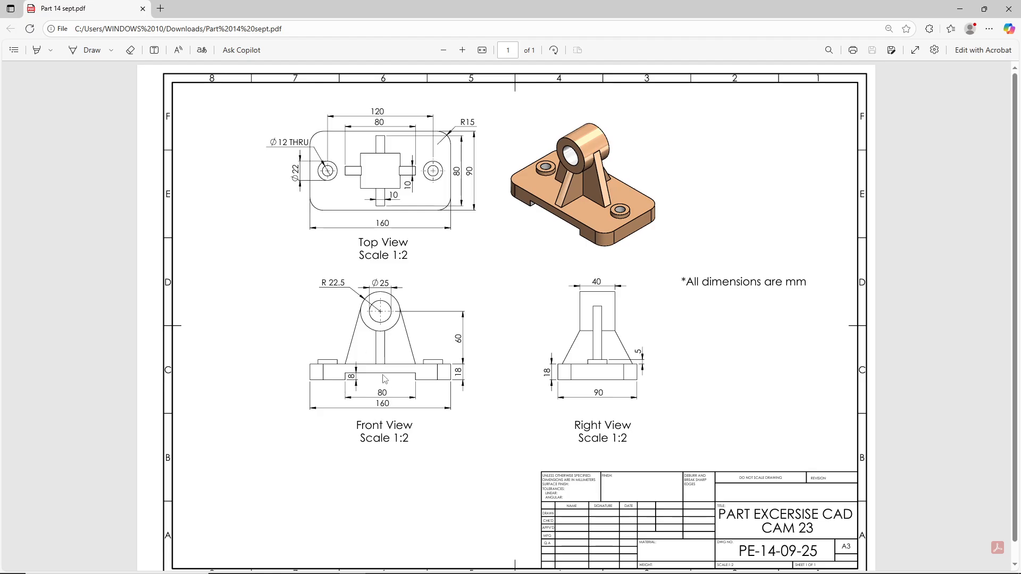
pyautogui.hotkey('alt', 'Tab')
pyautogui.hotkey('alt', 'Tab')
pyautogui.hotkey('alt', 'Tab')
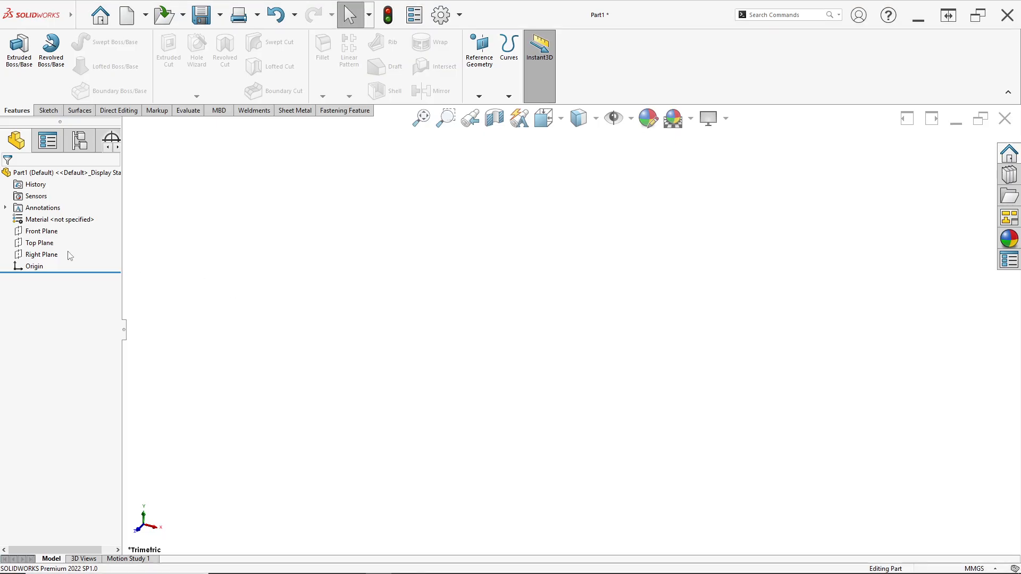
# - Sketch a center rectangle about 274 mm by 41 mm on the Front Plane, centred on the origin
pyautogui.rightClick(49, 236)
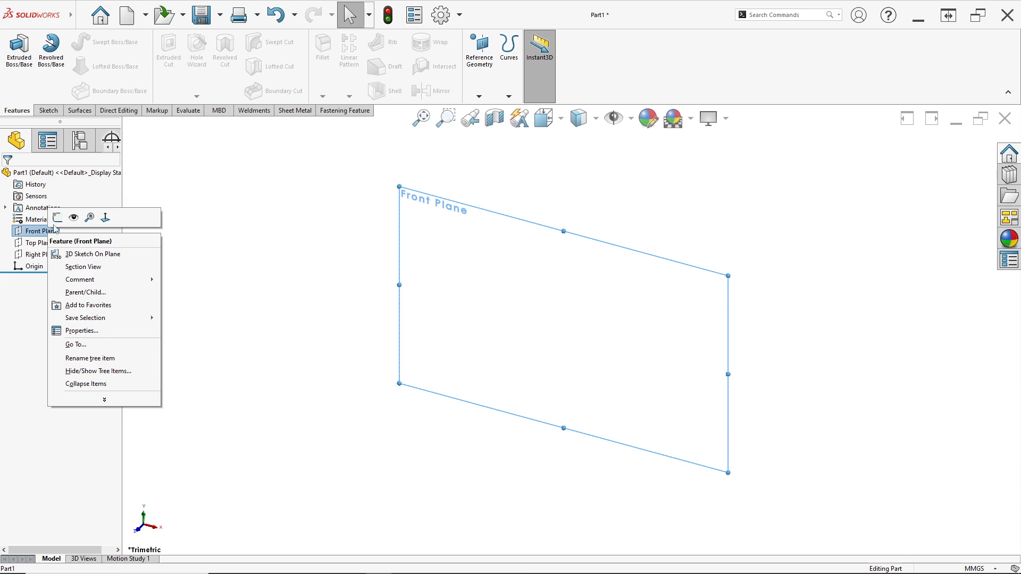
pyautogui.click(58, 218)
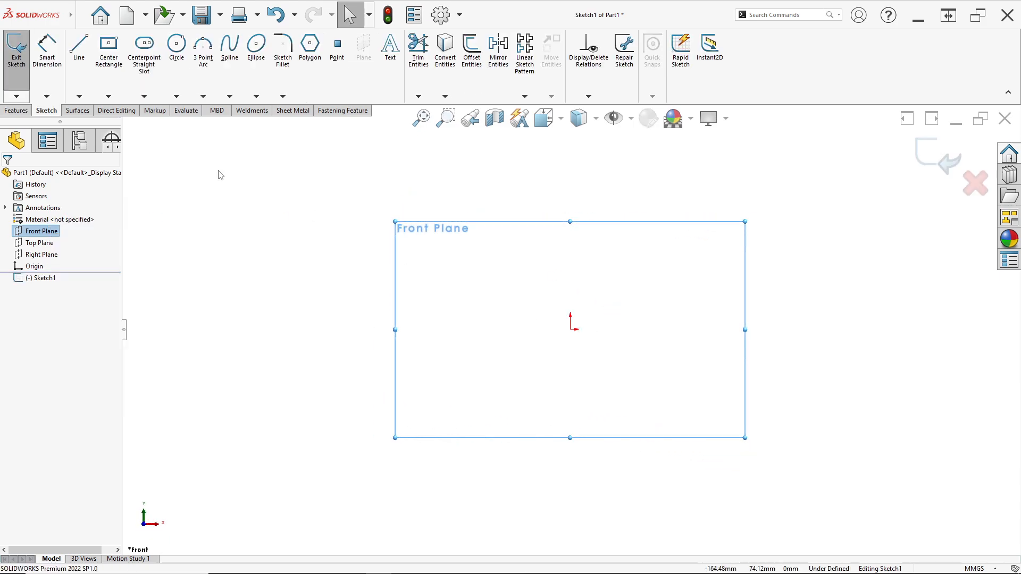
pyautogui.click(112, 64)
pyautogui.click(571, 330)
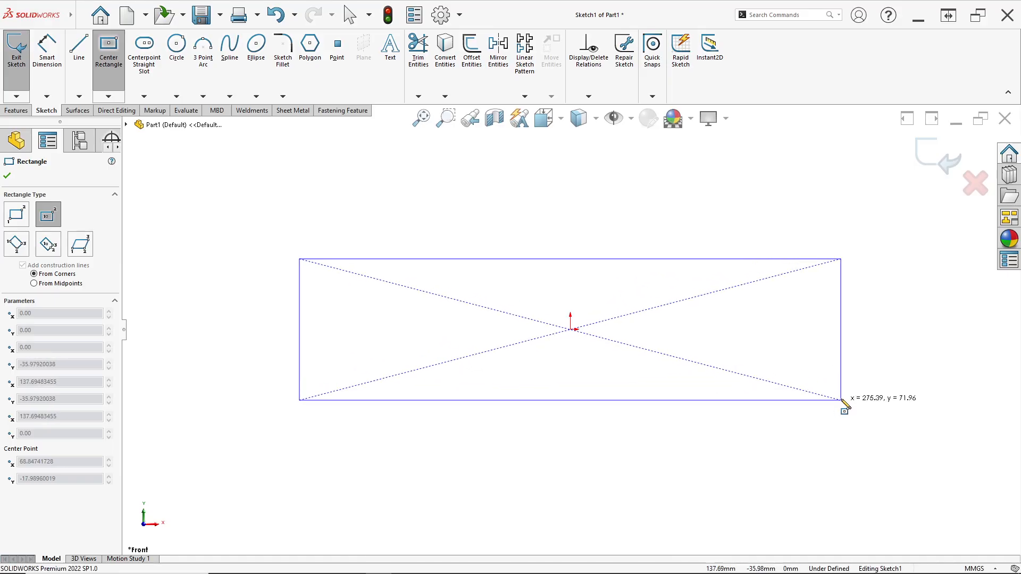
pyautogui.click(840, 371)
# - Dimension the rectangle's bottom edge to 160 mm, following the PDF drawing
pyautogui.hotkey('alt', 'Tab')
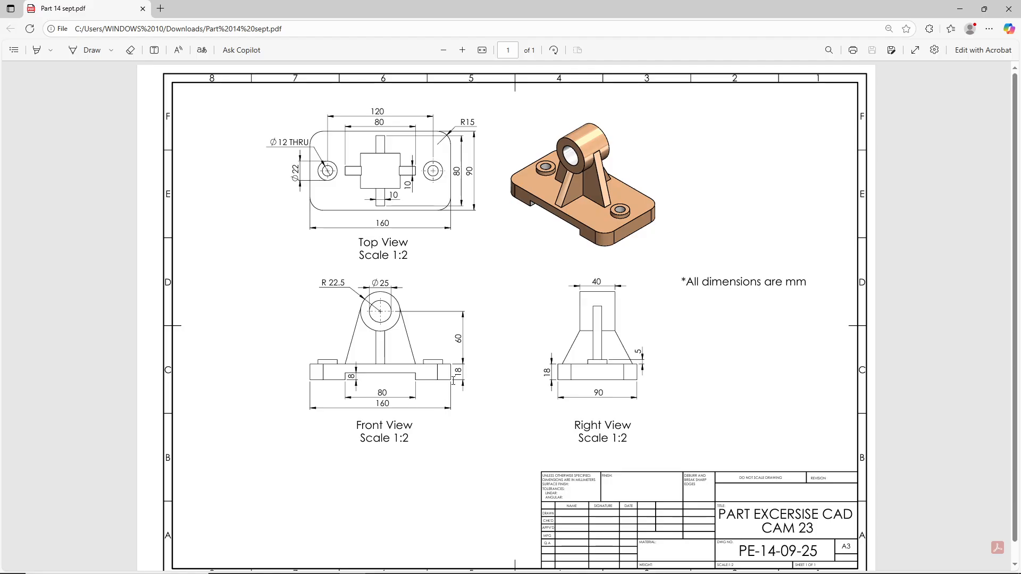
pyautogui.hotkey('alt', 'Tab')
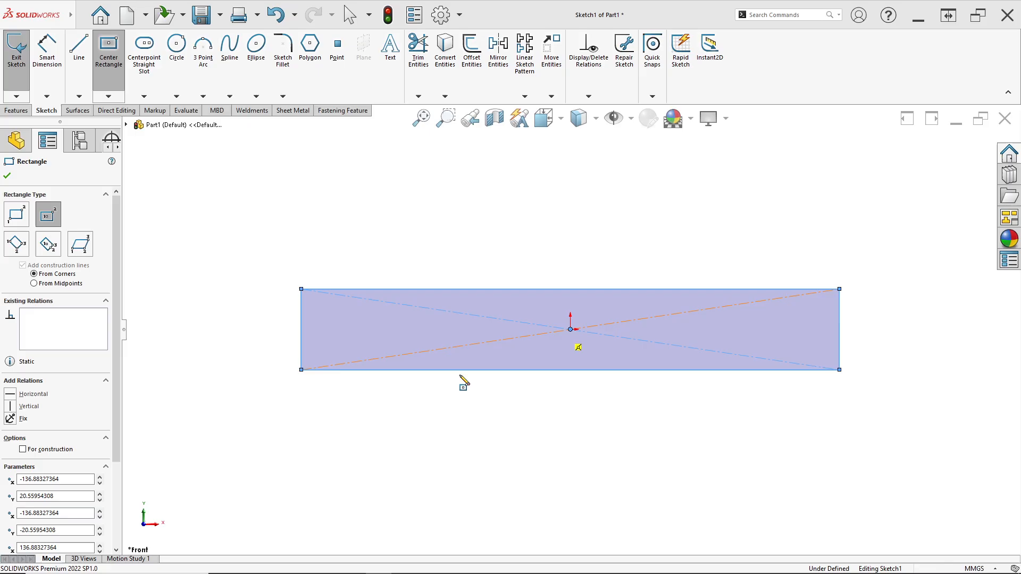
pyautogui.click(49, 56)
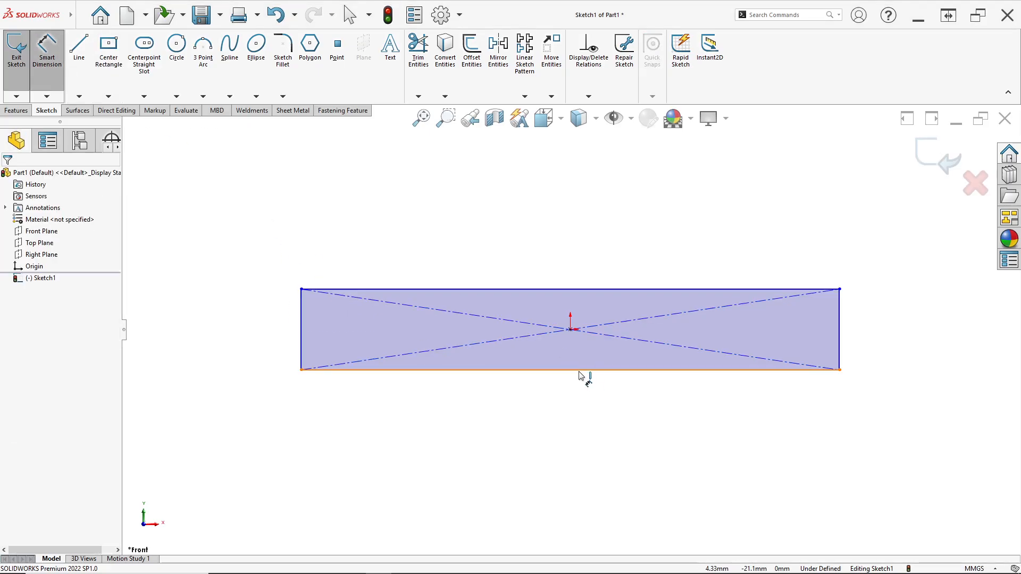
pyautogui.click(584, 371)
pyautogui.click(587, 500)
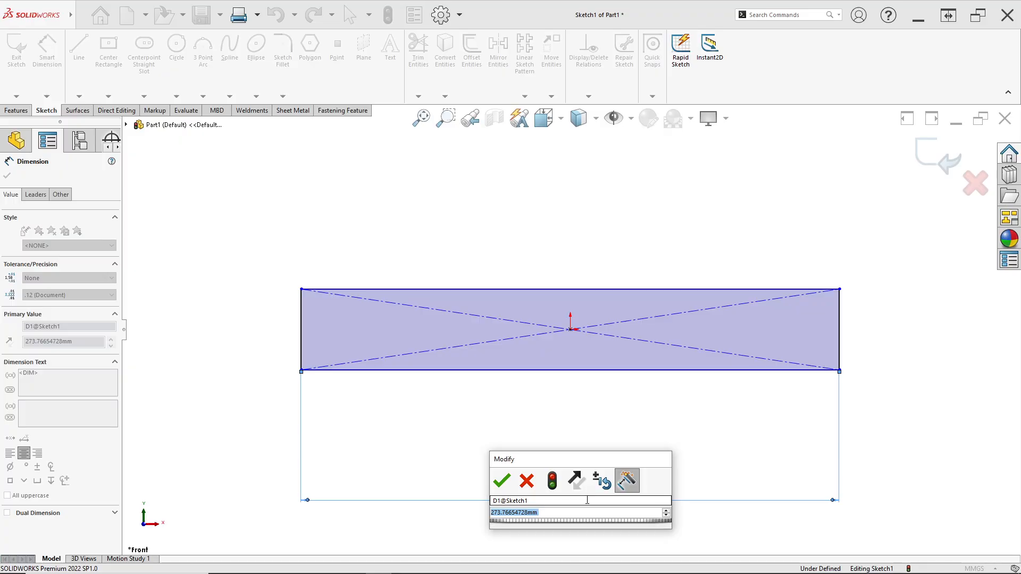
pyautogui.write('160')
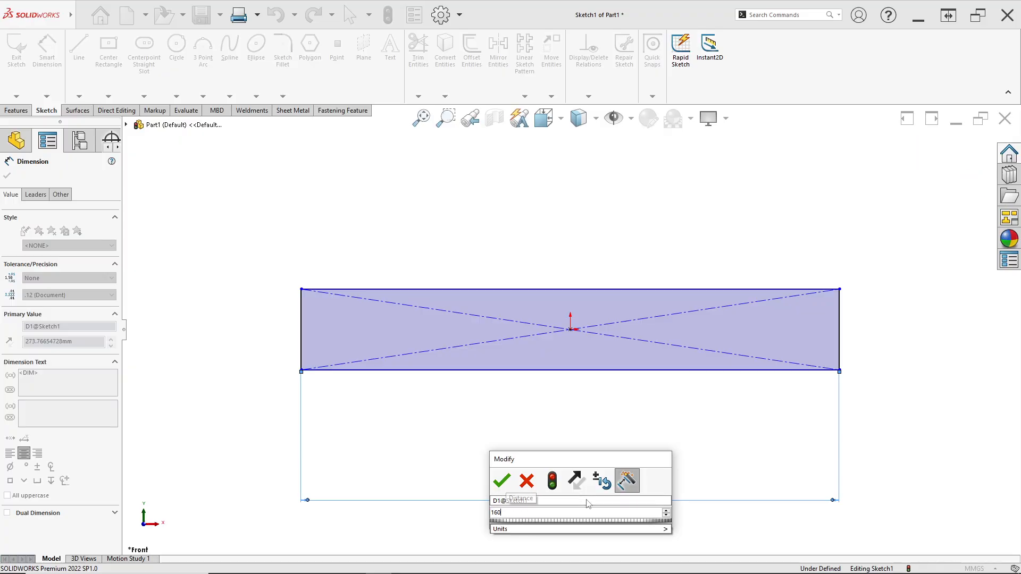
pyautogui.press('Return')
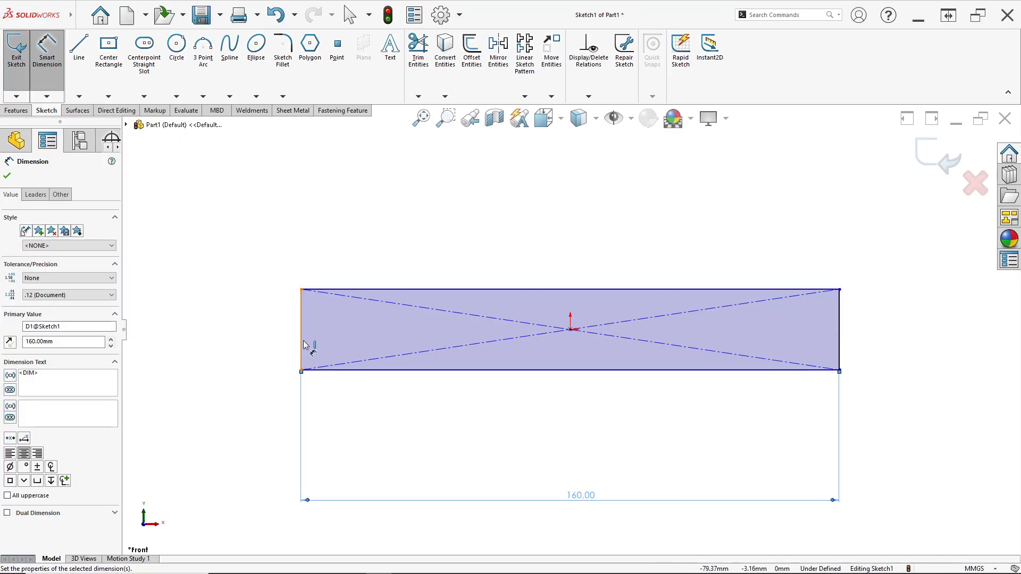
# - Dimension the height of the 160 mm rectangle to 18 mm
pyautogui.click(303, 342)
pyautogui.click(260, 342)
pyautogui.press('BackSpace')
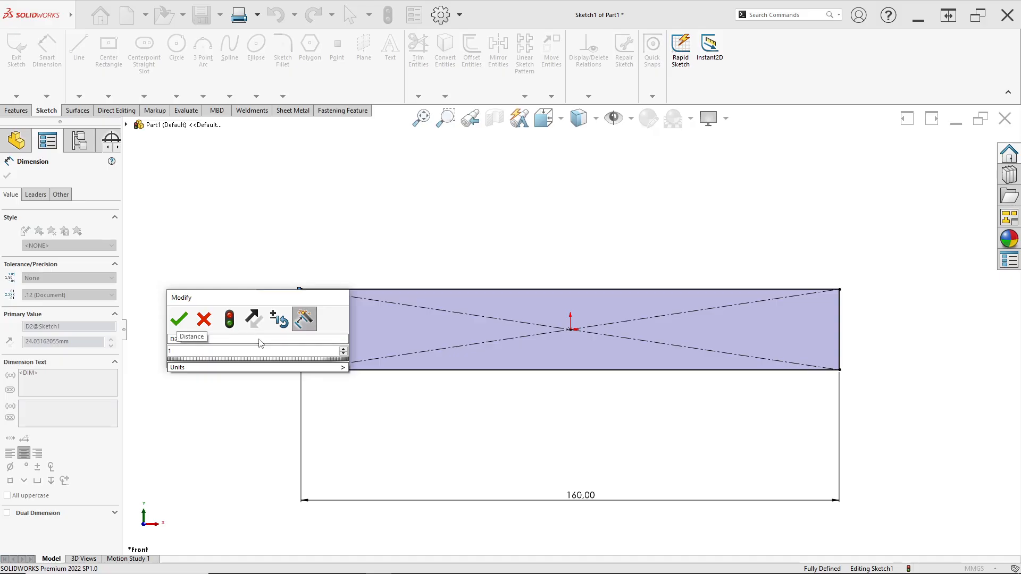
pyautogui.write('18')
pyautogui.press('Return')
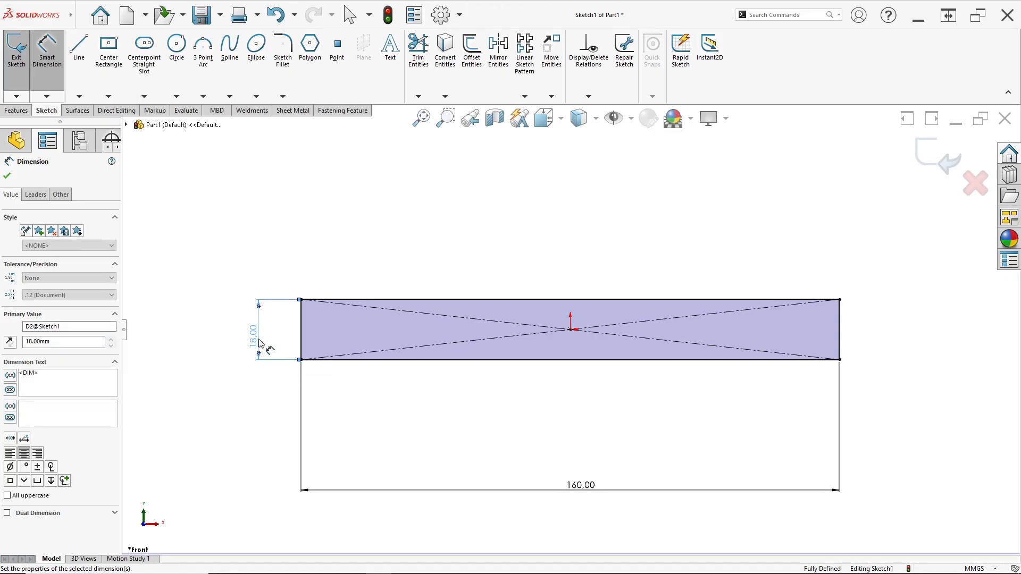
# - Sketch a corner rectangle about 96 mm by 4.4 mm rising from the base profile's bottom edge for the notch
pyautogui.hotkey('alt', 'Tab')
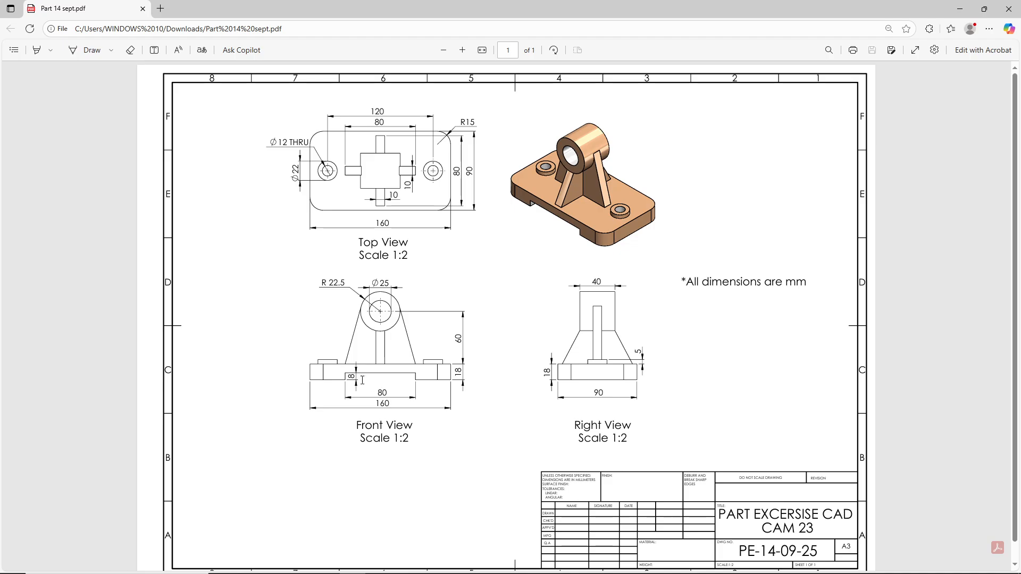
pyautogui.hotkey('alt', 'Tab')
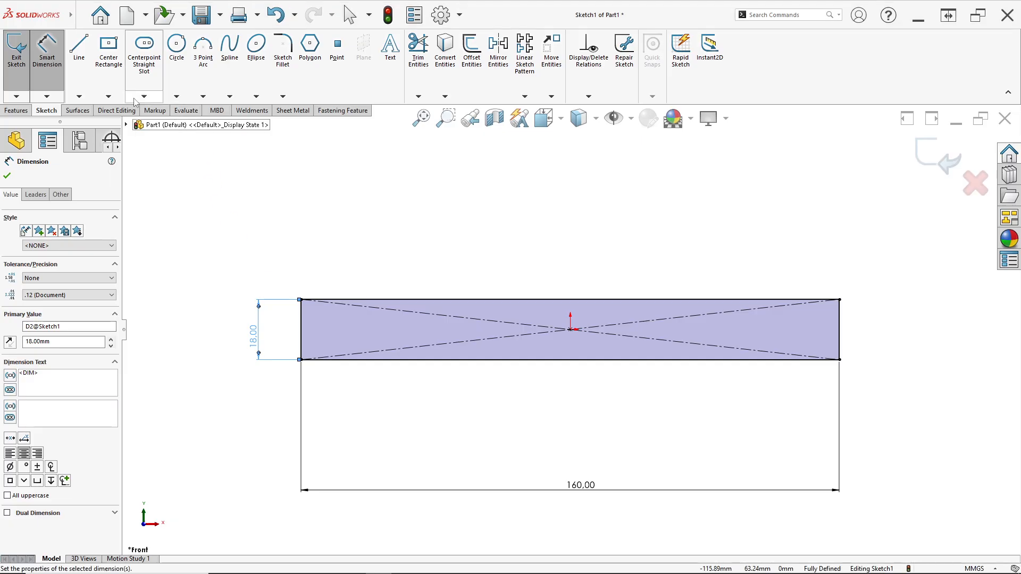
pyautogui.click(108, 96)
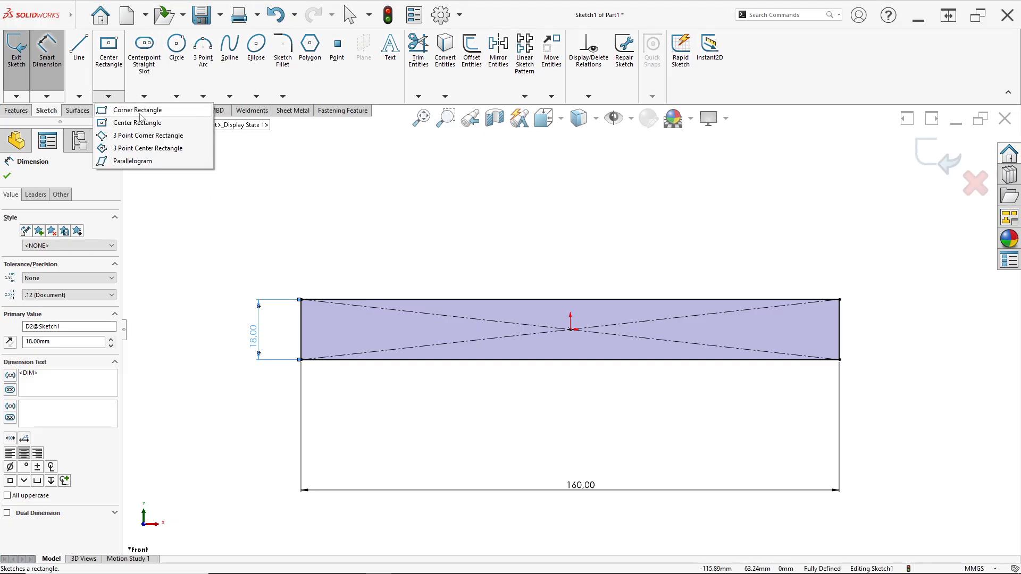
pyautogui.click(140, 111)
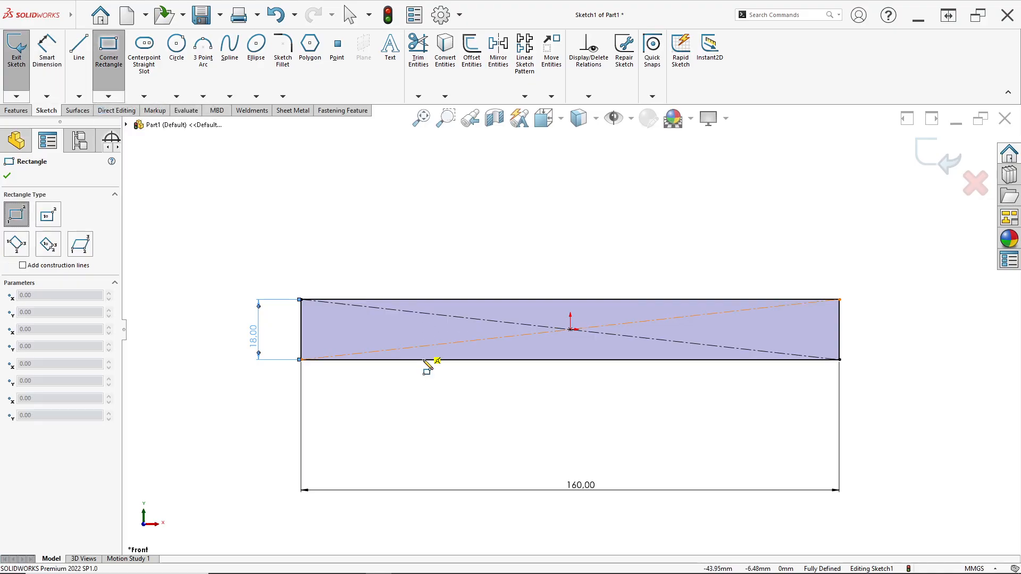
pyautogui.moveTo(418, 361); pyautogui.dragTo(740, 345)
pyautogui.press('Escape')
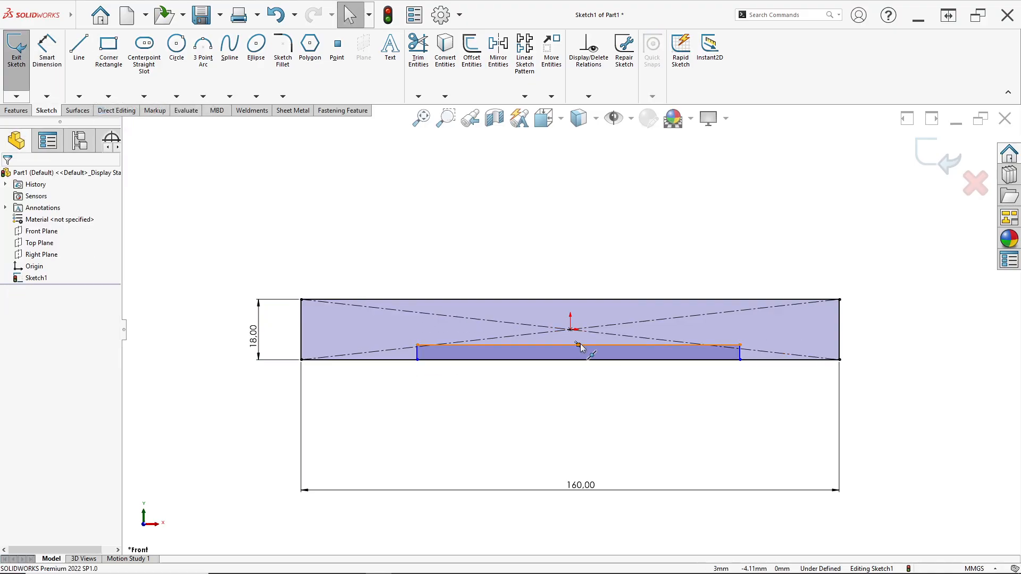
# - Centre the notch rectangle by adding a vertical relation between its top edge's midpoint and the origin
pyautogui.click(580, 345)
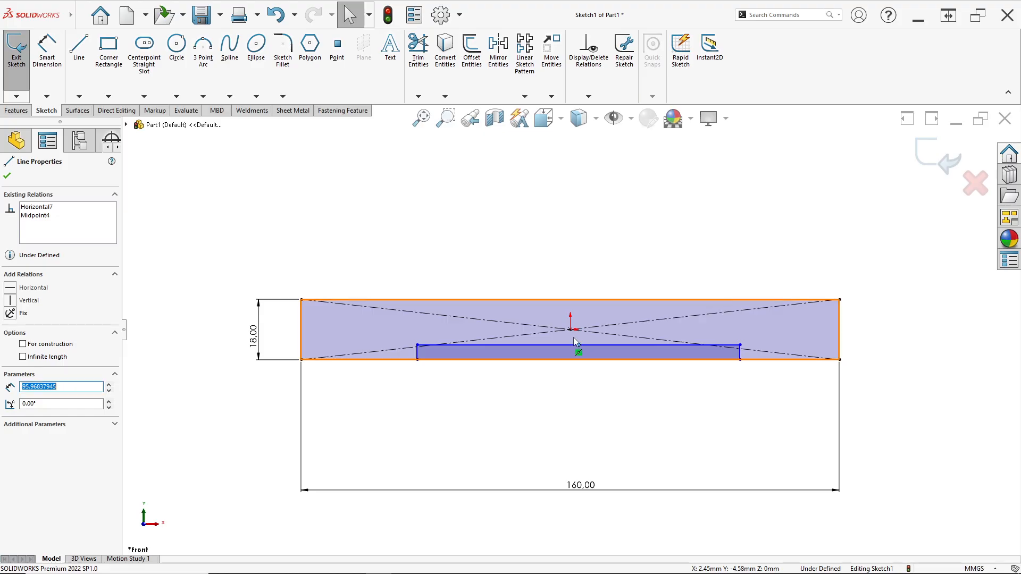
pyautogui.click(570, 331)
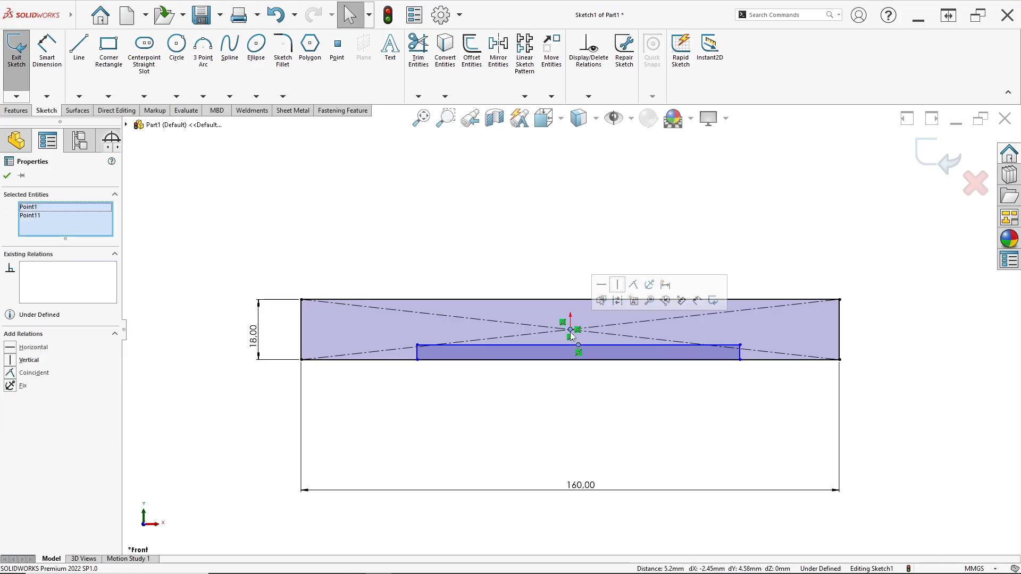
pyautogui.click(618, 285)
pyautogui.click(540, 270)
# - Dimension the notch rectangle's width to 80 mm, as given in the PDF drawing's front view
pyautogui.scroll(-5, 545, 342)
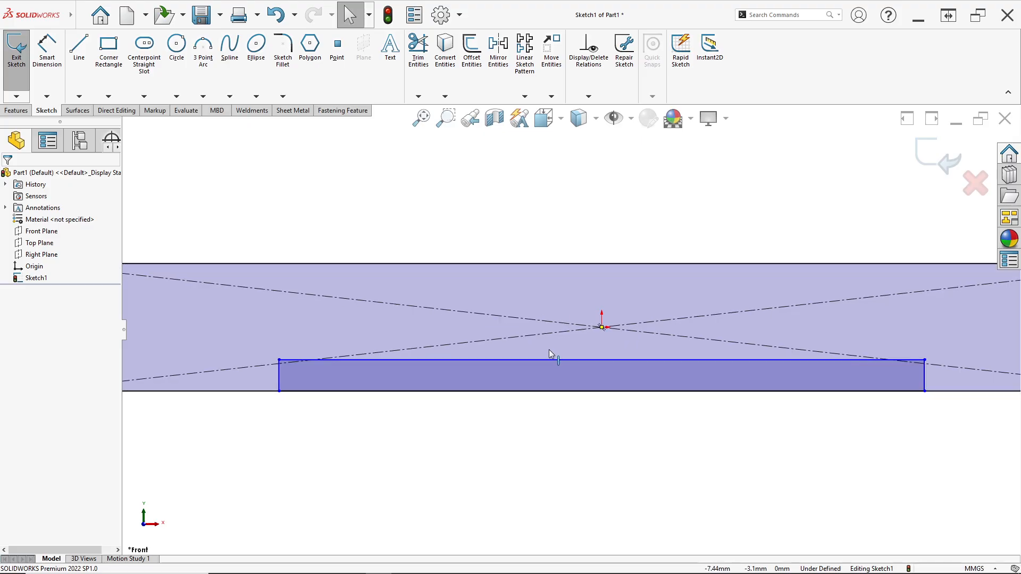
pyautogui.scroll(2, 549, 350)
pyautogui.click(47, 48)
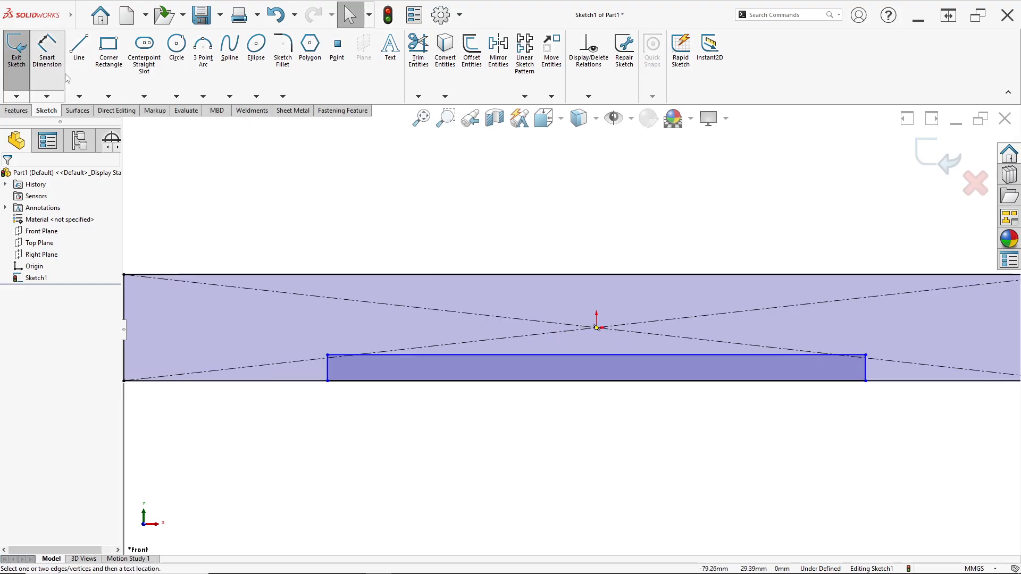
pyautogui.click(580, 355)
pyautogui.click(593, 474)
pyautogui.hotkey('alt', 'Tab')
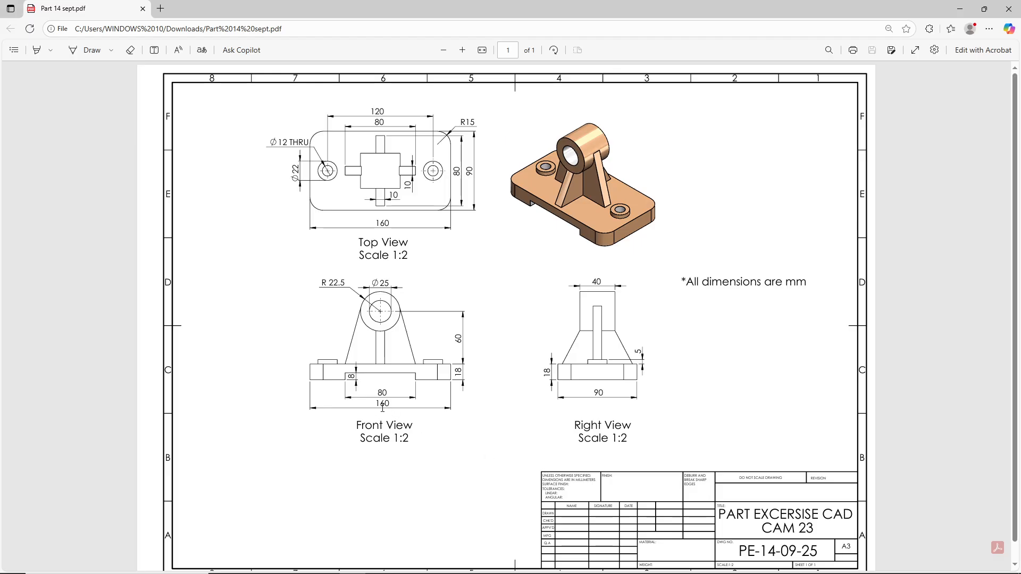
pyautogui.hotkey('alt', 'Tab')
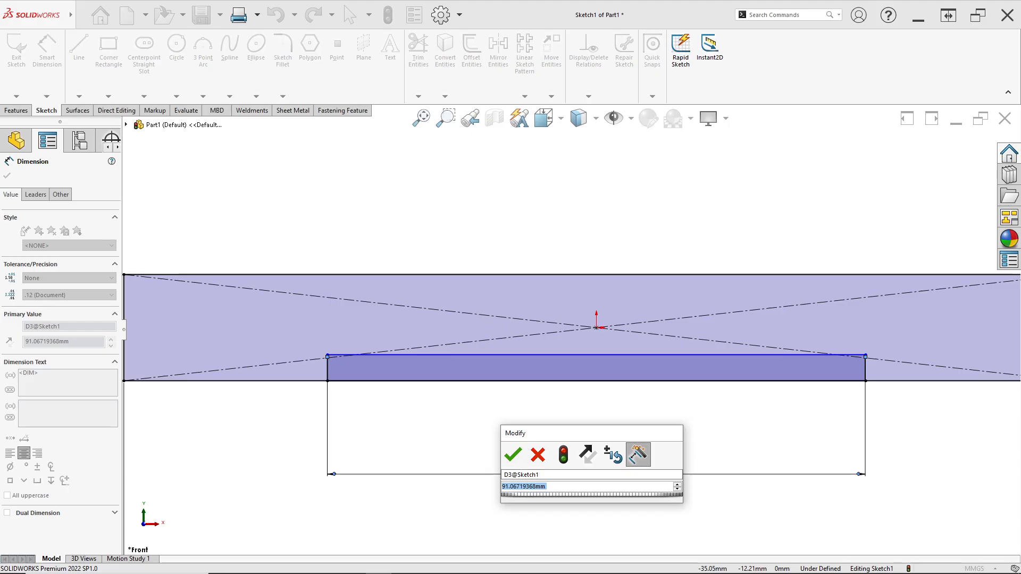
pyautogui.write('80')
pyautogui.press('Return')
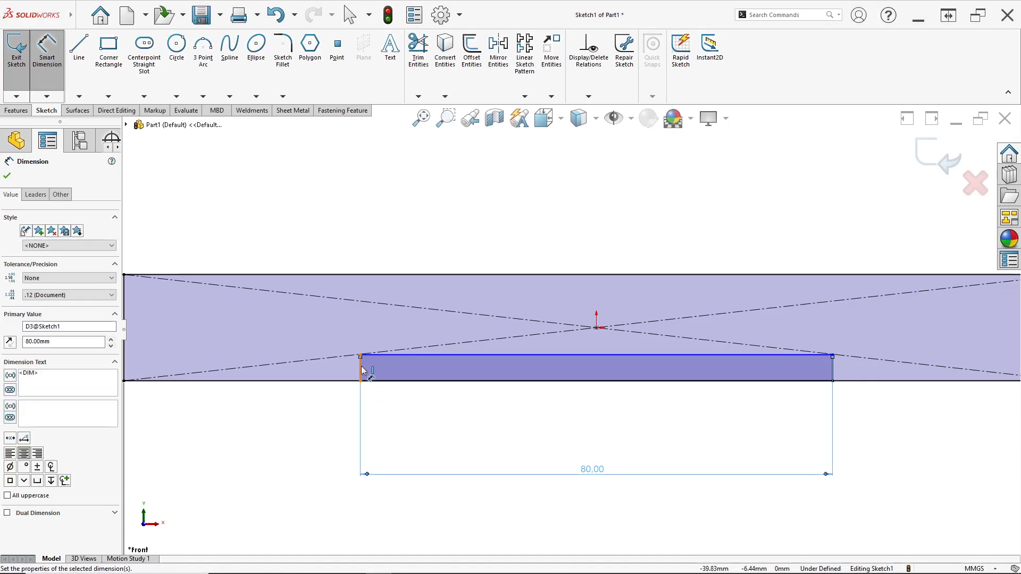
# - Dimension the notch rectangle's height to 8 mm, as given in the PDF drawing's front view
pyautogui.click(361, 370)
pyautogui.click(403, 412)
pyautogui.hotkey('alt', 'Tab')
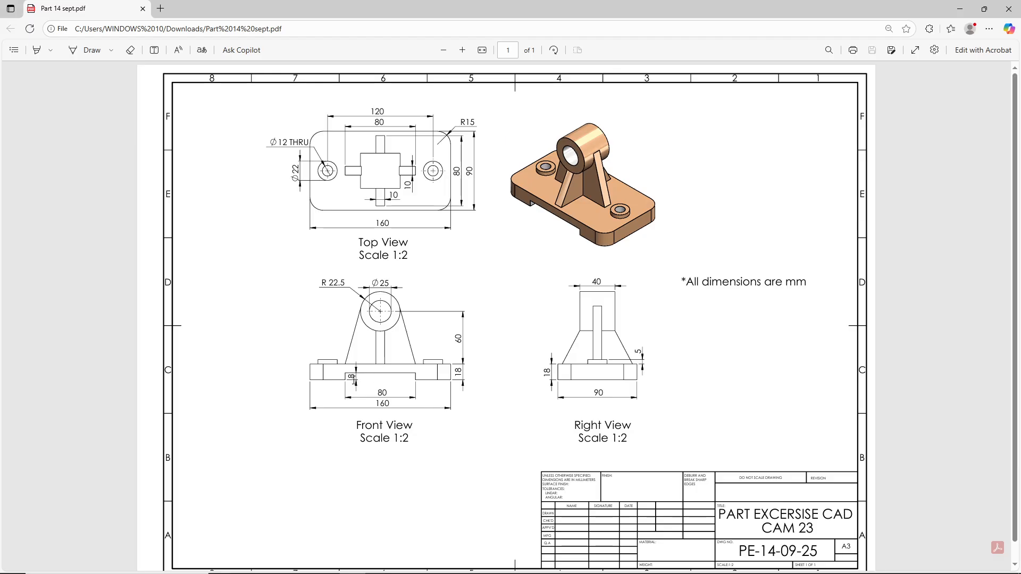
pyautogui.hotkey('alt', 'Tab')
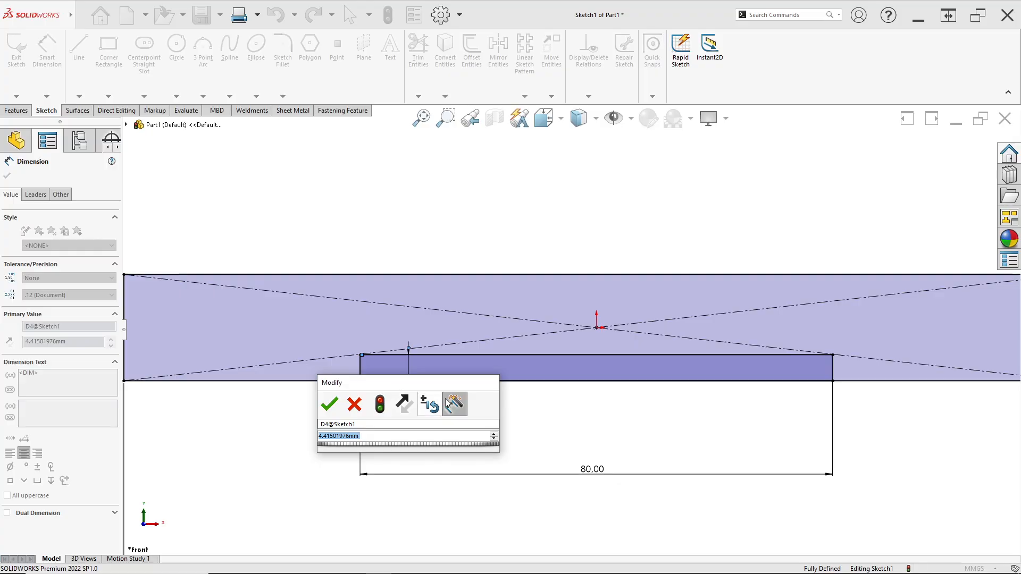
pyautogui.write('8')
pyautogui.press('Return')
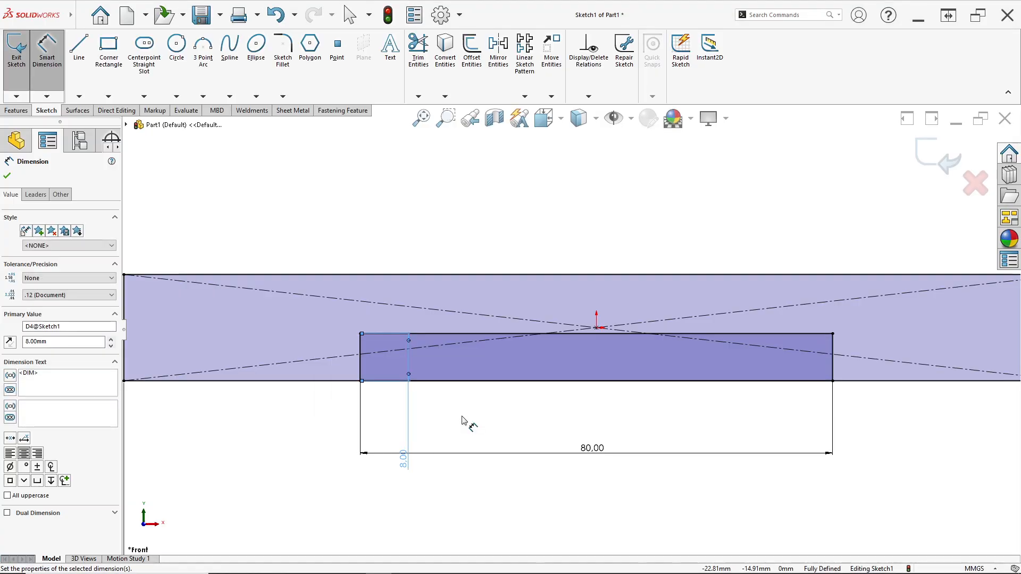
# - Power-trim the bottom edge segment between the notch's two sides to open the notch in the base profile
pyautogui.press('f')
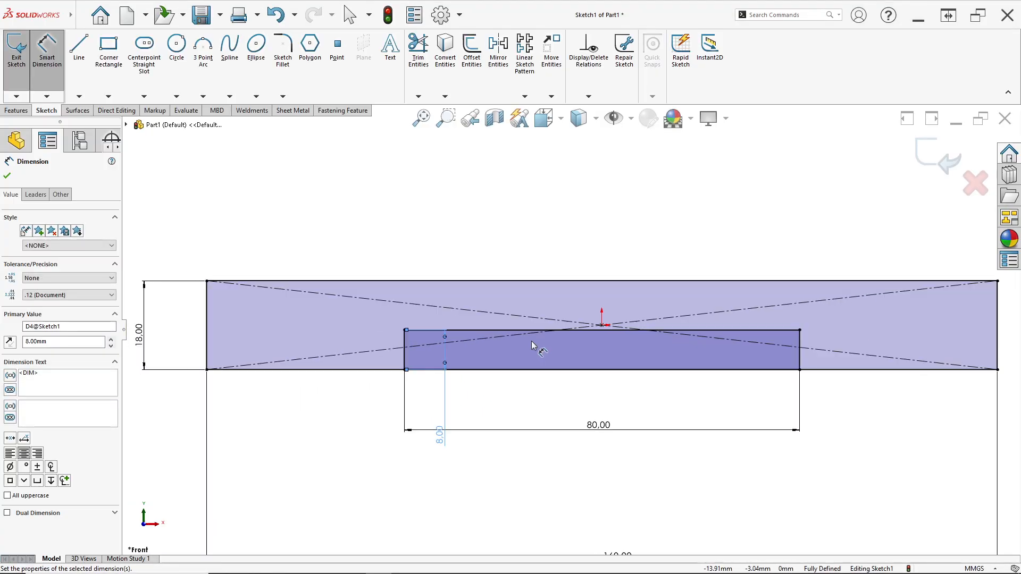
pyautogui.click(415, 69)
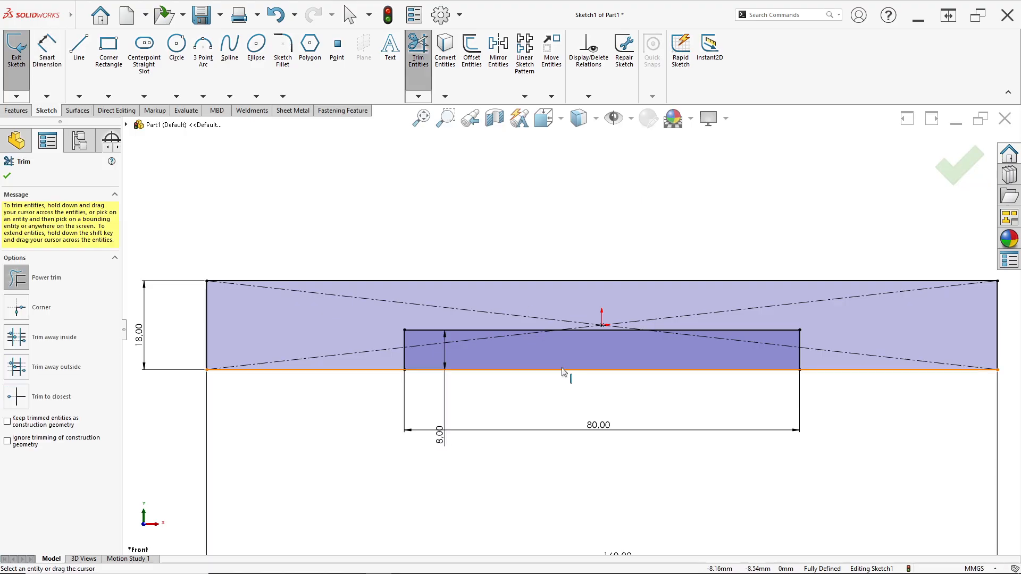
pyautogui.moveTo(546, 362); pyautogui.dragTo(552, 378)
pyautogui.scroll(5, 553, 381)
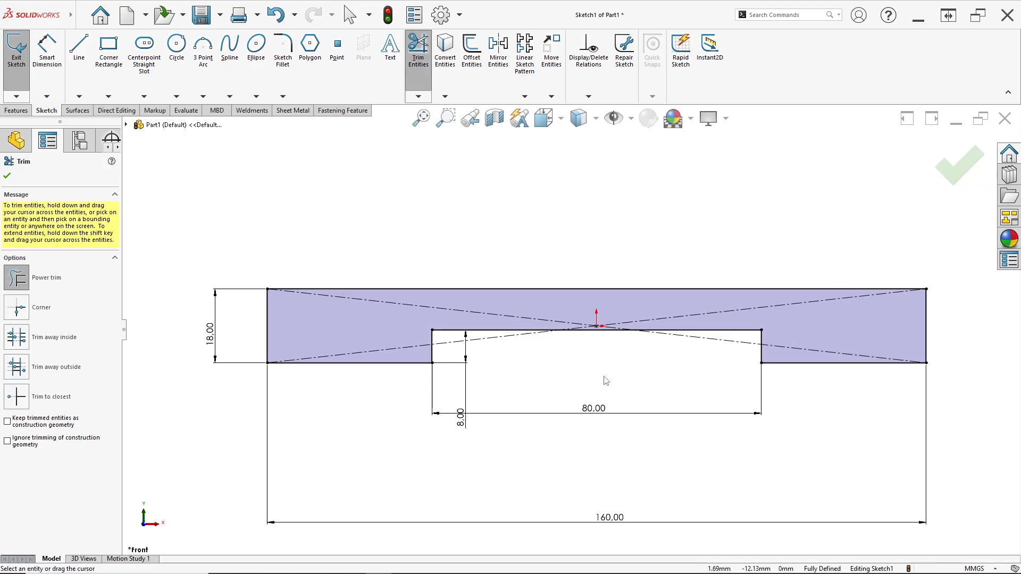
pyautogui.scroll(-3, 589, 206)
# - Sketch two concentric circles, about 31 mm and 52 mm in diameter, above the base profile in line with the origin
pyautogui.hotkey('alt', 'Tab')
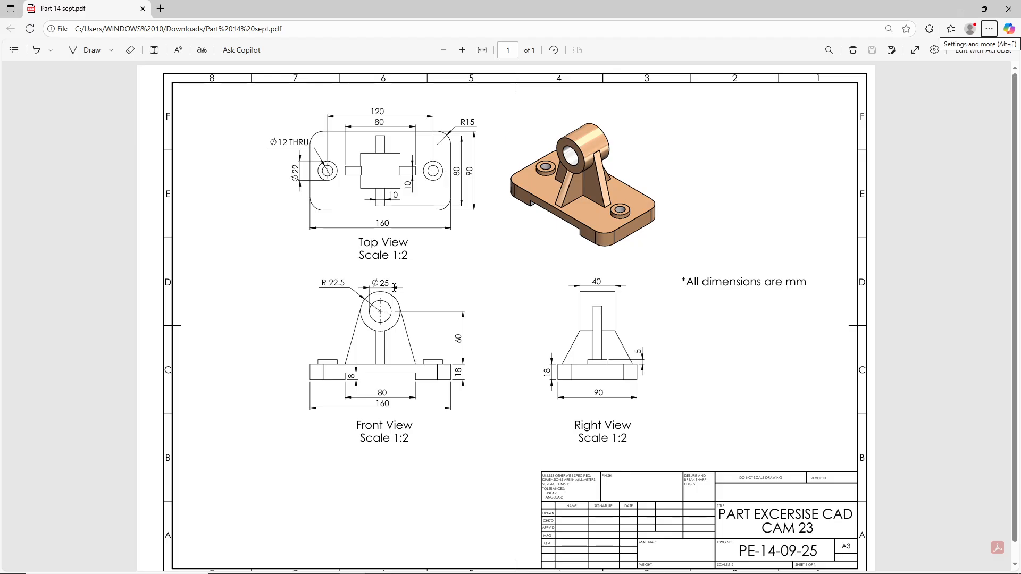
pyautogui.hotkey('alt', 'Tab')
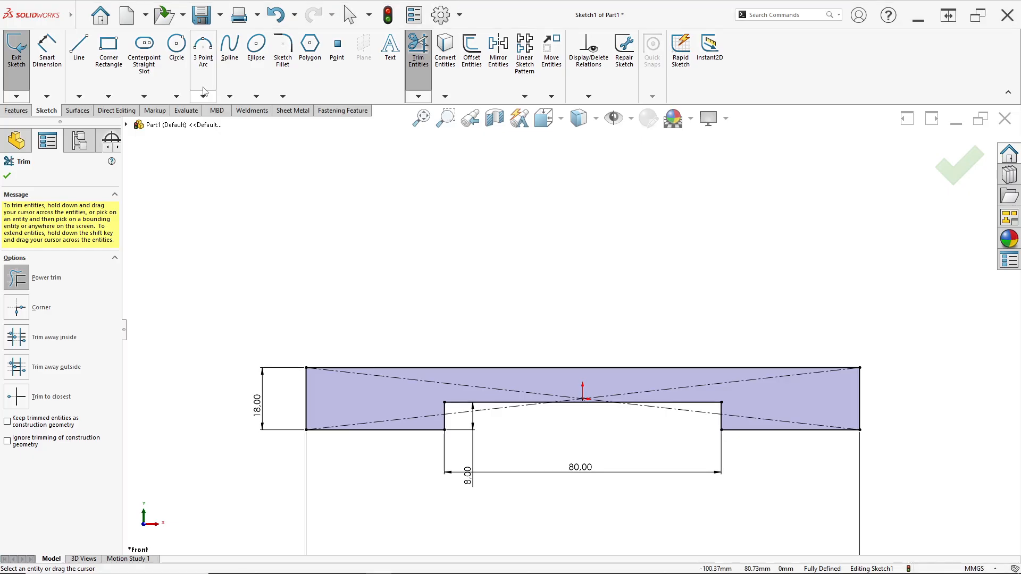
pyautogui.click(178, 50)
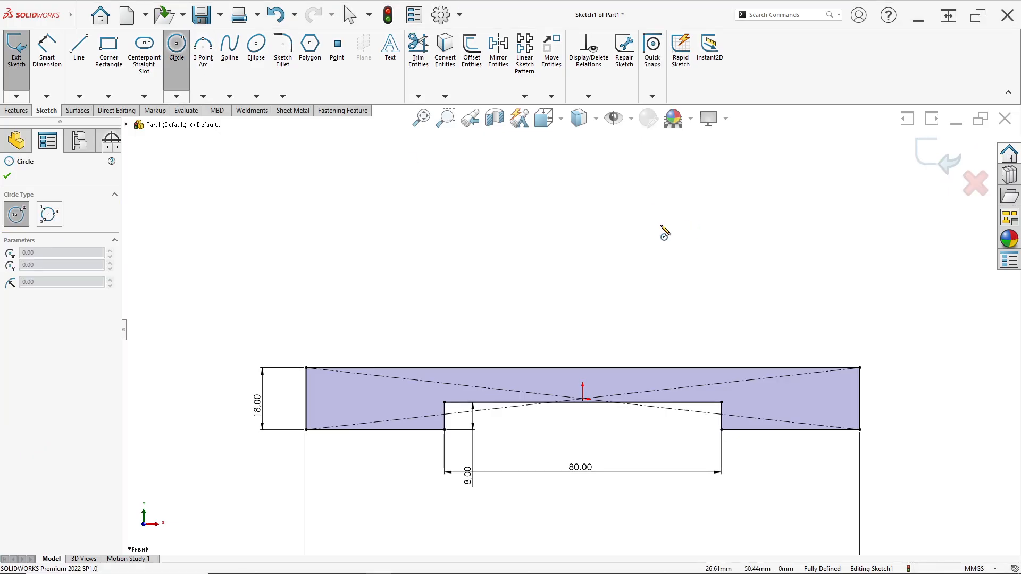
pyautogui.click(583, 186)
pyautogui.click(620, 224)
pyautogui.click(583, 186)
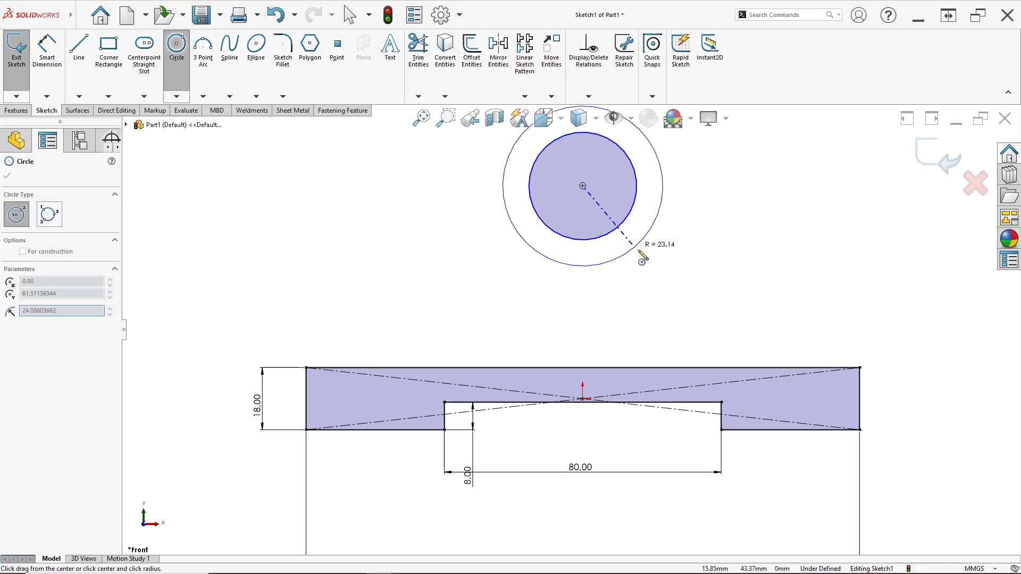
pyautogui.click(646, 250)
pyautogui.press('Escape')
pyautogui.press('f')
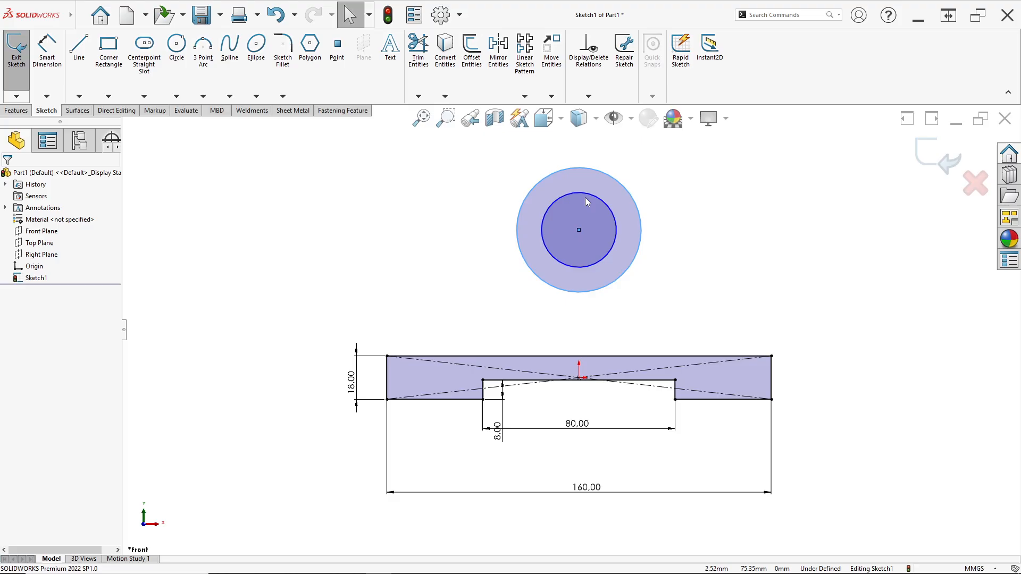
# - Add a vertical relation between the concentric circles' centre and the base rectangle's centre at the origin
pyautogui.click(579, 229)
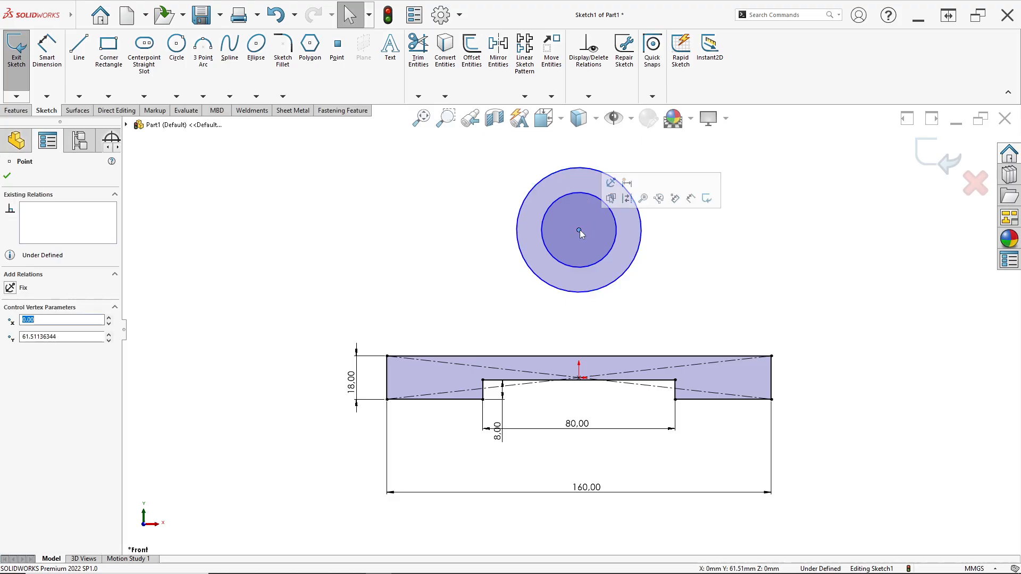
pyautogui.keyDown('ctrl'); pyautogui.click(580, 378); pyautogui.keyUp('ctrl')
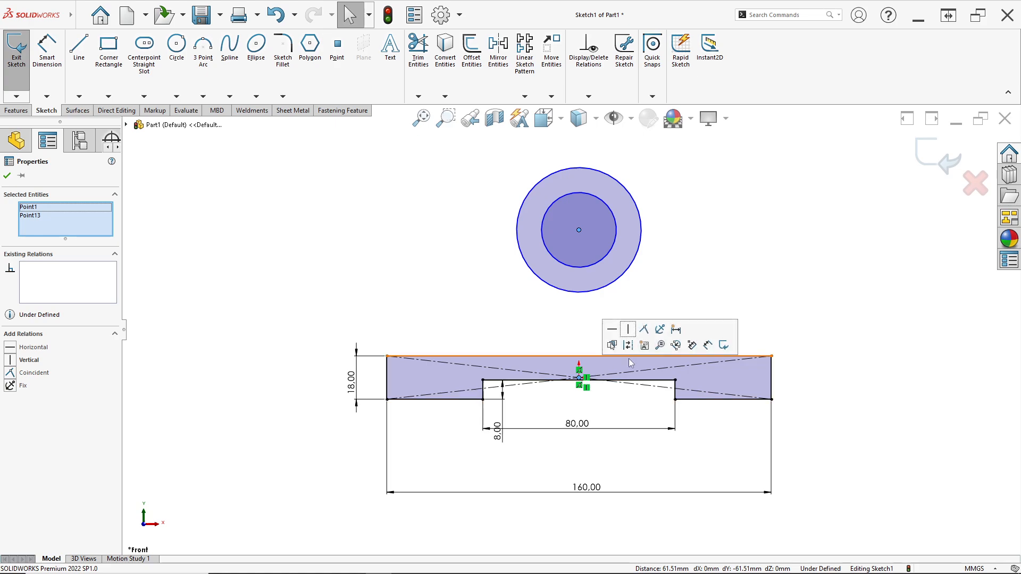
pyautogui.click(629, 331)
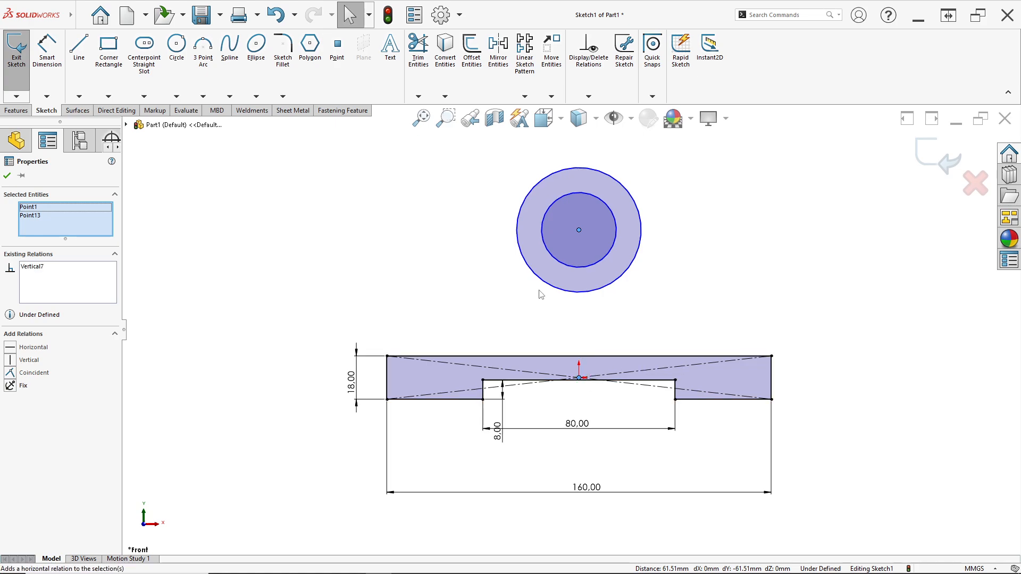
# - Dimension the inner circle's diameter to 25 mm, as given in the PDF drawing's front view
pyautogui.click(47, 53)
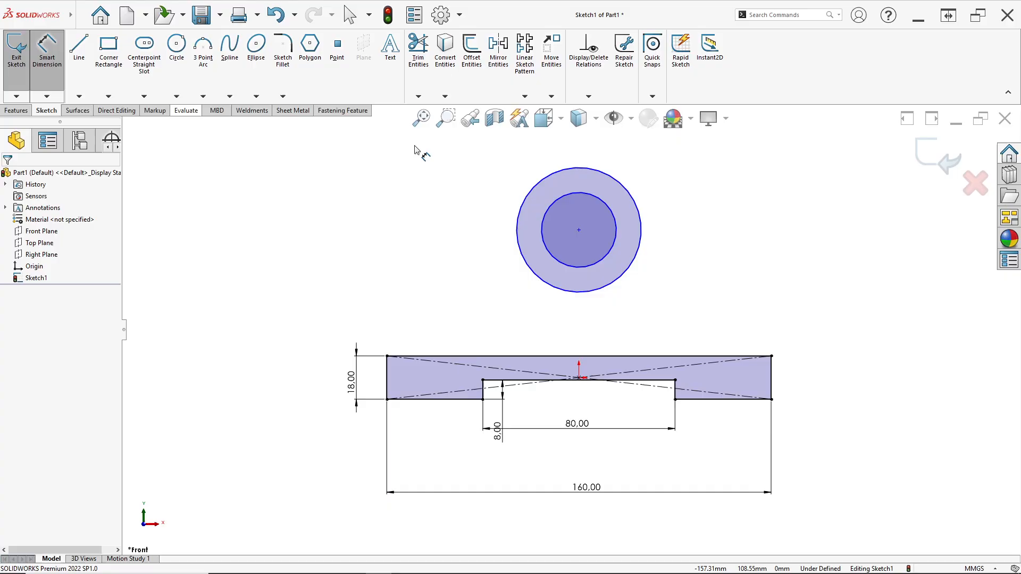
pyautogui.click(612, 215)
pyautogui.click(702, 184)
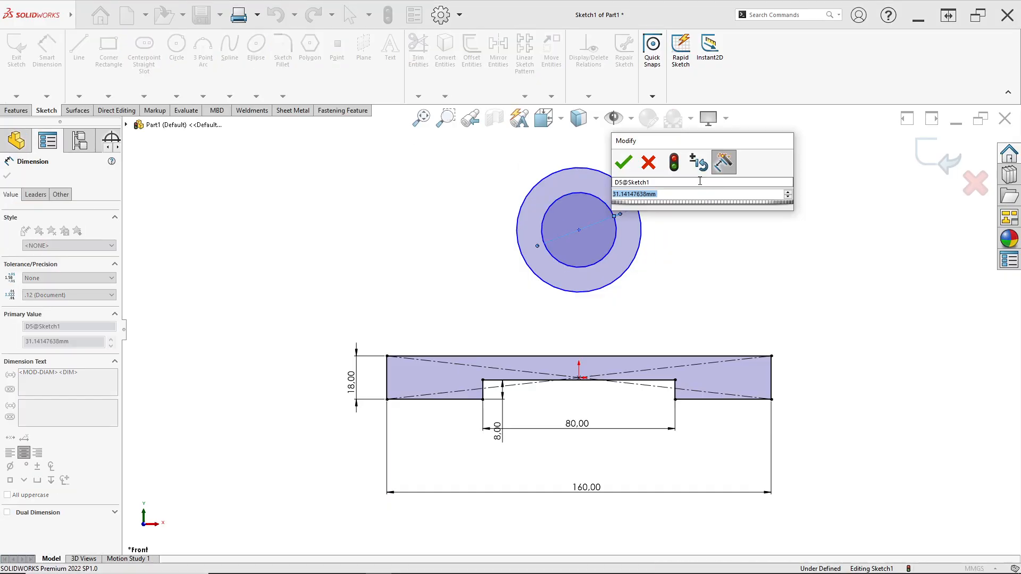
pyautogui.hotkey('alt', 'Tab')
pyautogui.hotkey('alt', 'Tab')
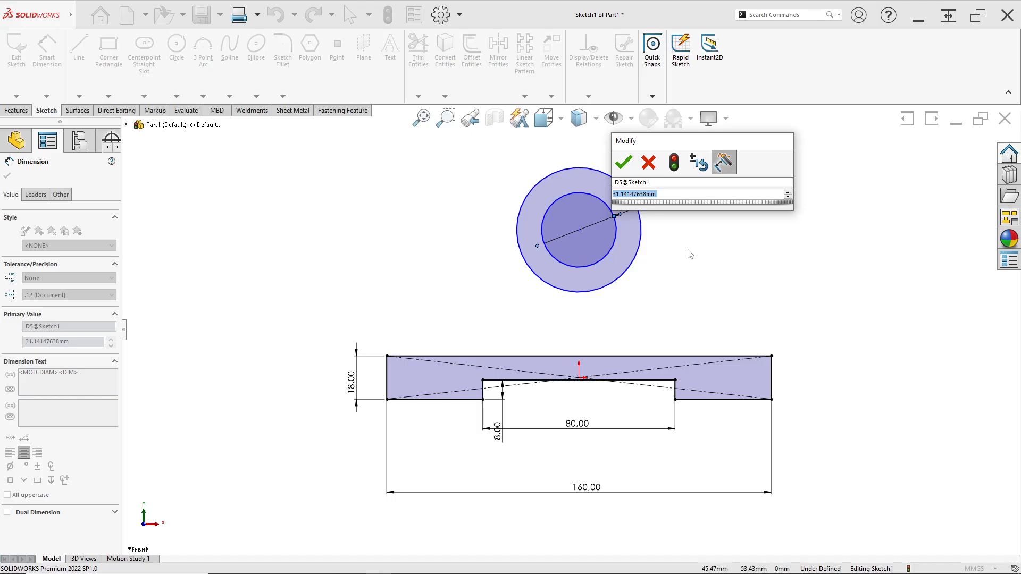
pyautogui.write('25')
pyautogui.press('Return')
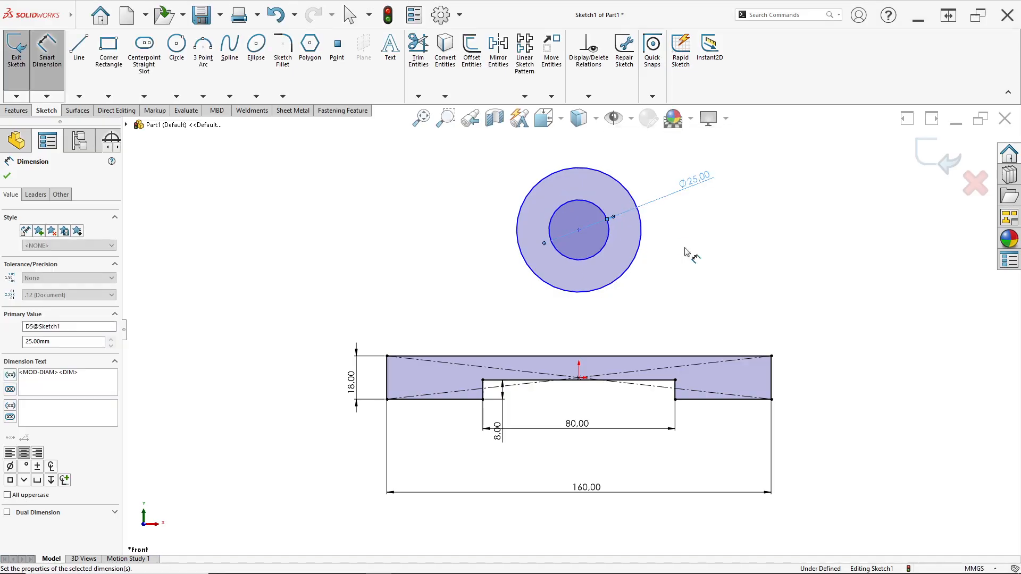
# - Dimension the outer circle's diameter to 45 mm, matching the R 22.5 in the PDF drawing's front view
pyautogui.click(645, 230)
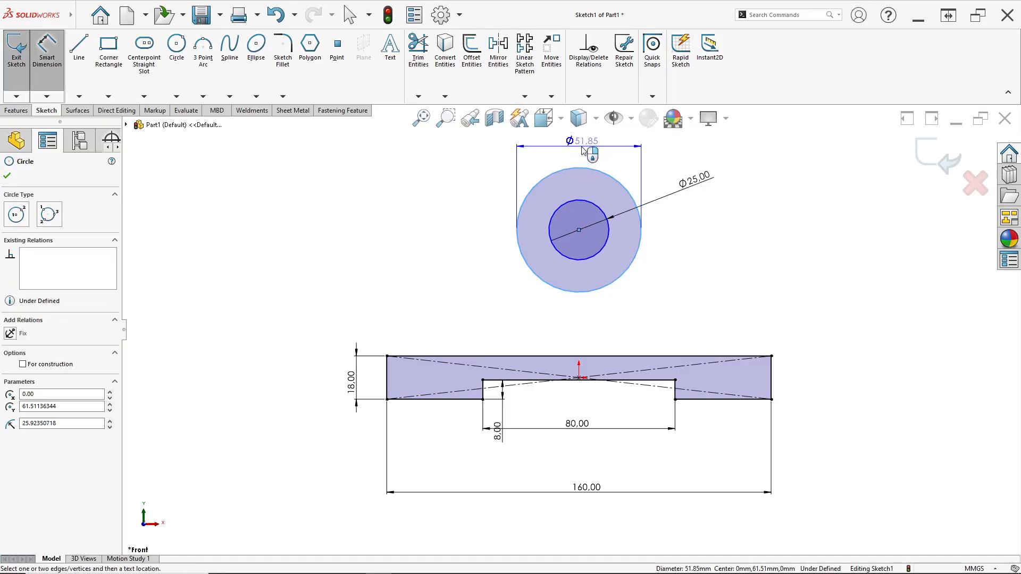
pyautogui.hotkey('alt', 'Tab')
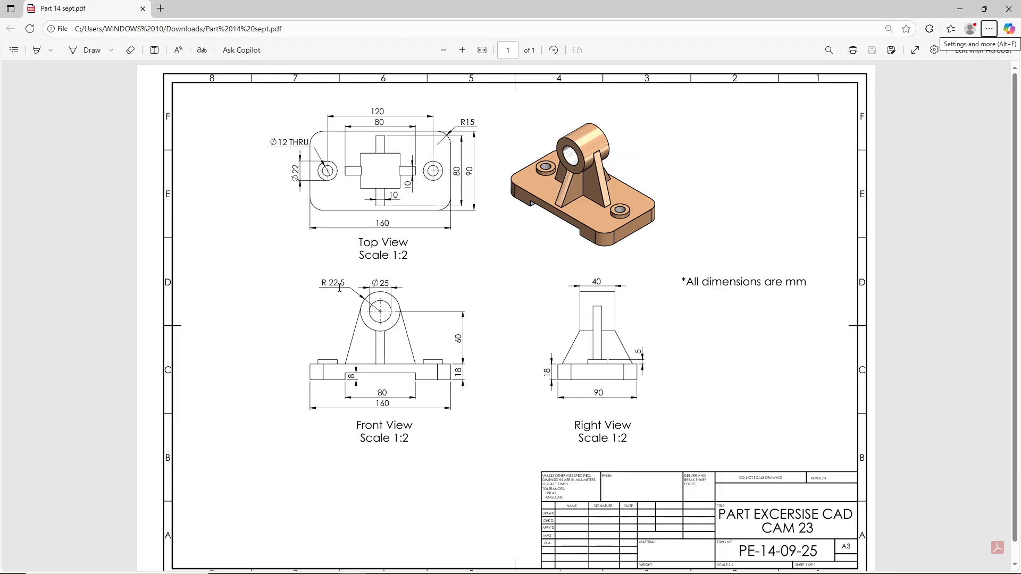
pyautogui.hotkey('alt', 'Tab')
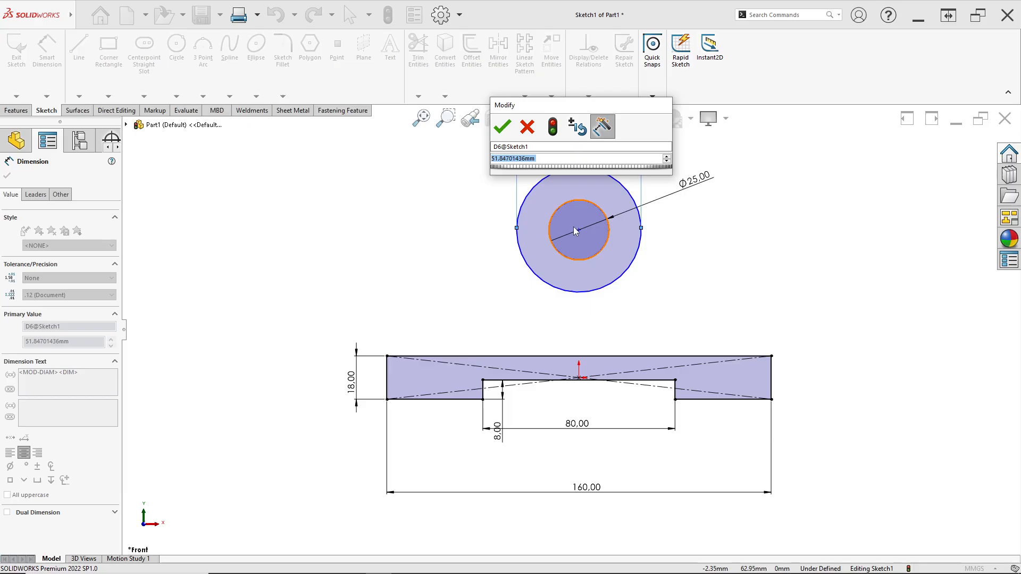
pyautogui.write('45')
pyautogui.press('Return')
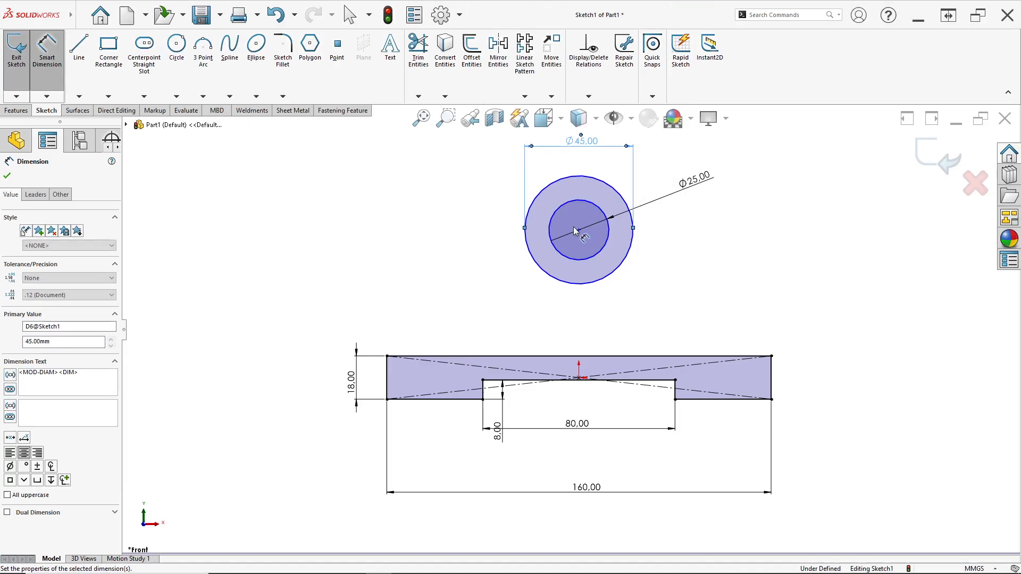
# - Dimension the circles' centre 60 mm above the base profile's top edge, as given in the PDF drawing's front view
pyautogui.scroll(-1, 601, 271)
pyautogui.hotkey('alt', 'Tab')
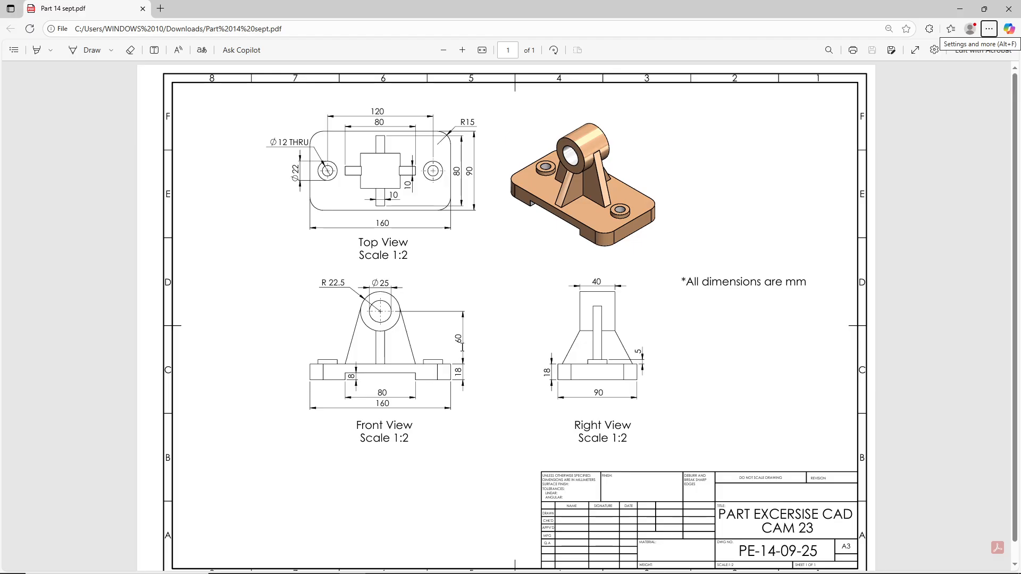
pyautogui.hotkey('alt', 'Tab')
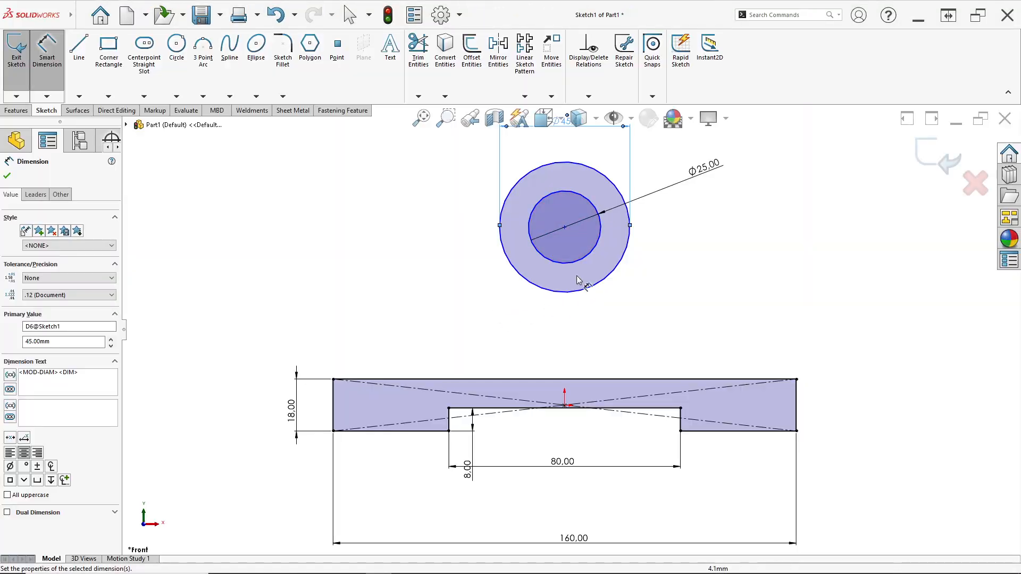
pyautogui.click(565, 227)
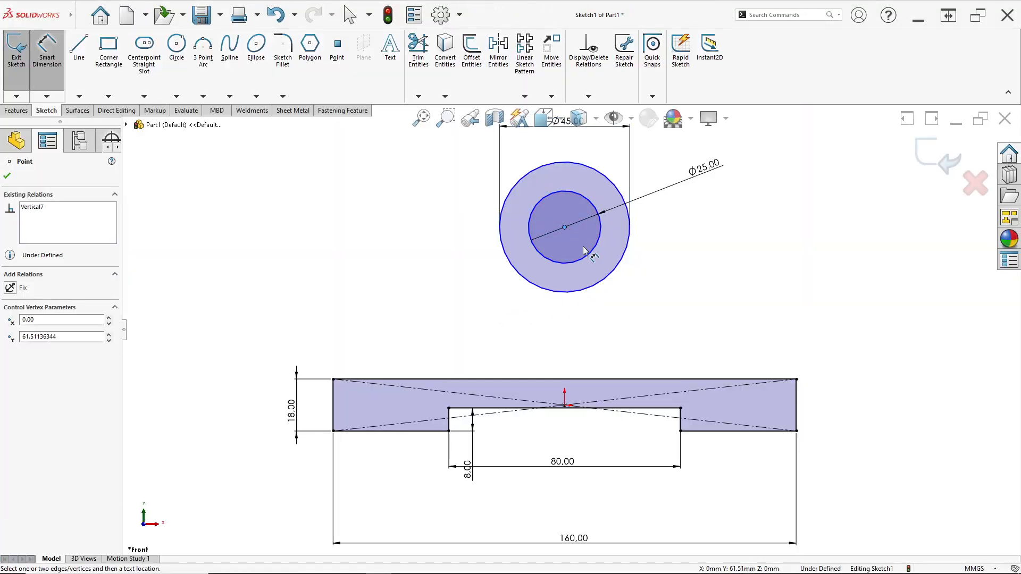
pyautogui.click(660, 379)
pyautogui.click(852, 299)
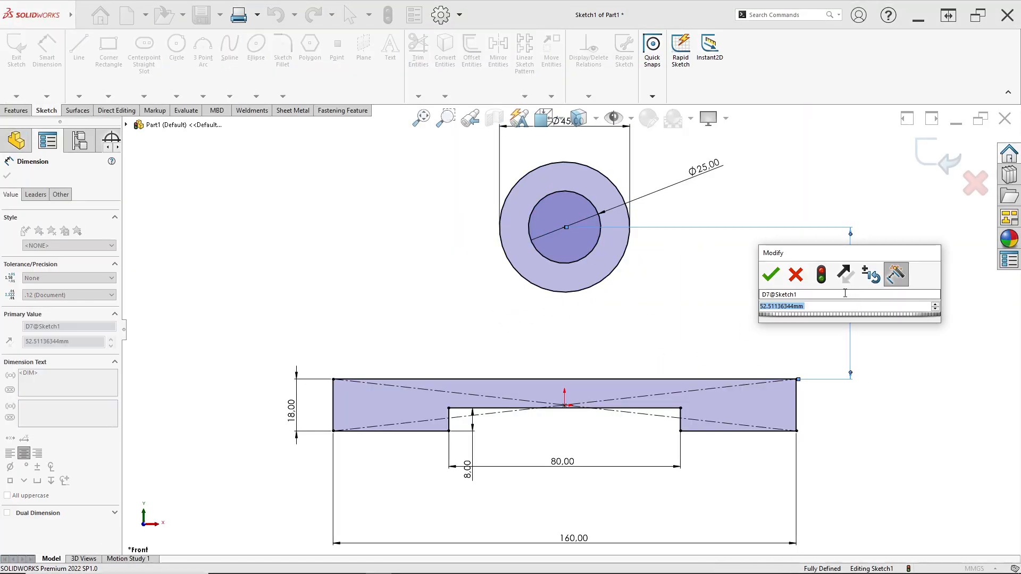
pyautogui.write('60')
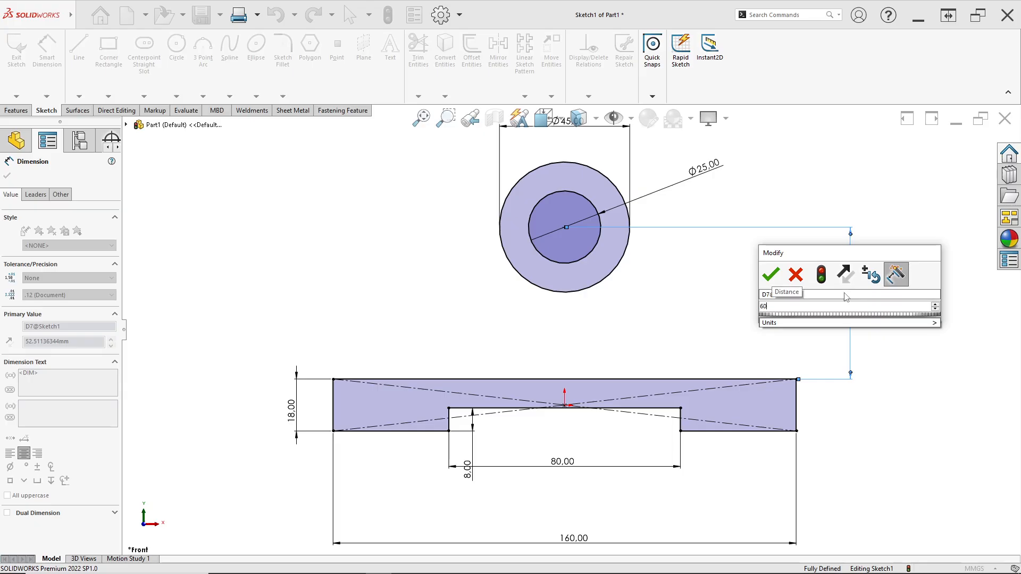
pyautogui.press('Return')
pyautogui.press('f')
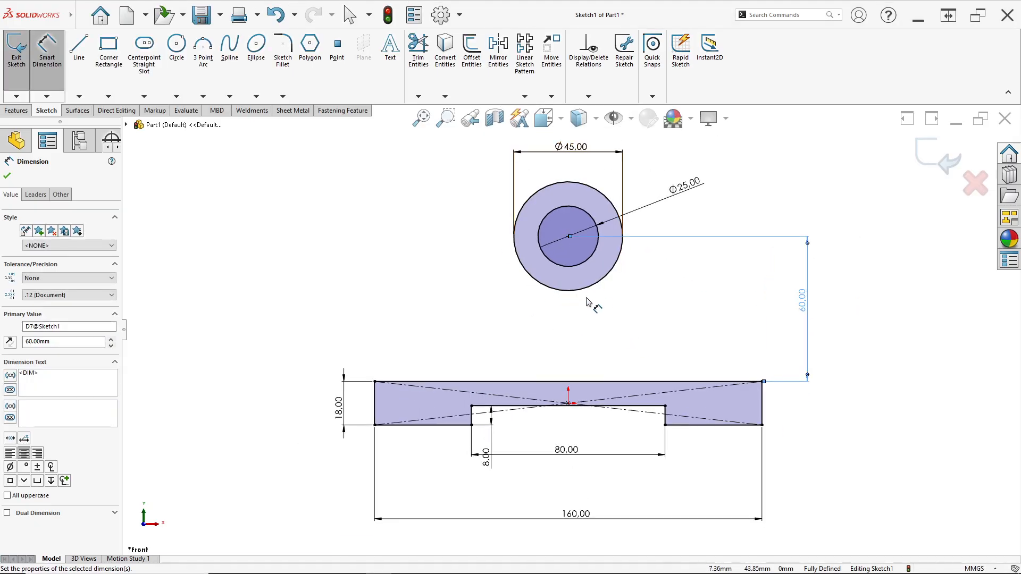
# - Following the PDF's front view, sketch a slanted rib line about 84 mm long from the outer circle's left side to the base's top edge
pyautogui.hotkey('alt', 'Tab')
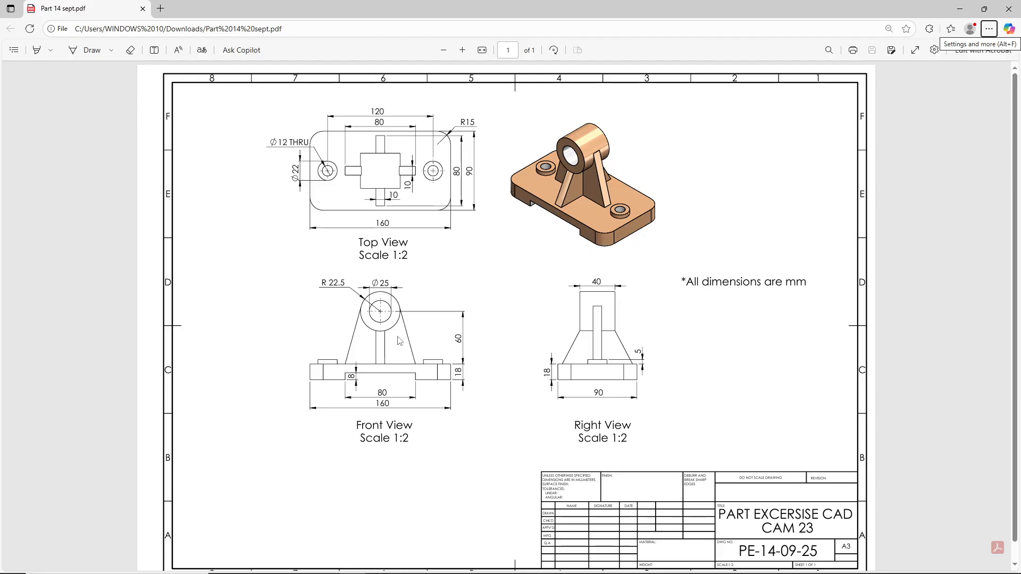
pyautogui.hotkey('alt', 'Tab')
pyautogui.hotkey('alt', 'Tab')
pyautogui.hotkey('alt', 'Tab')
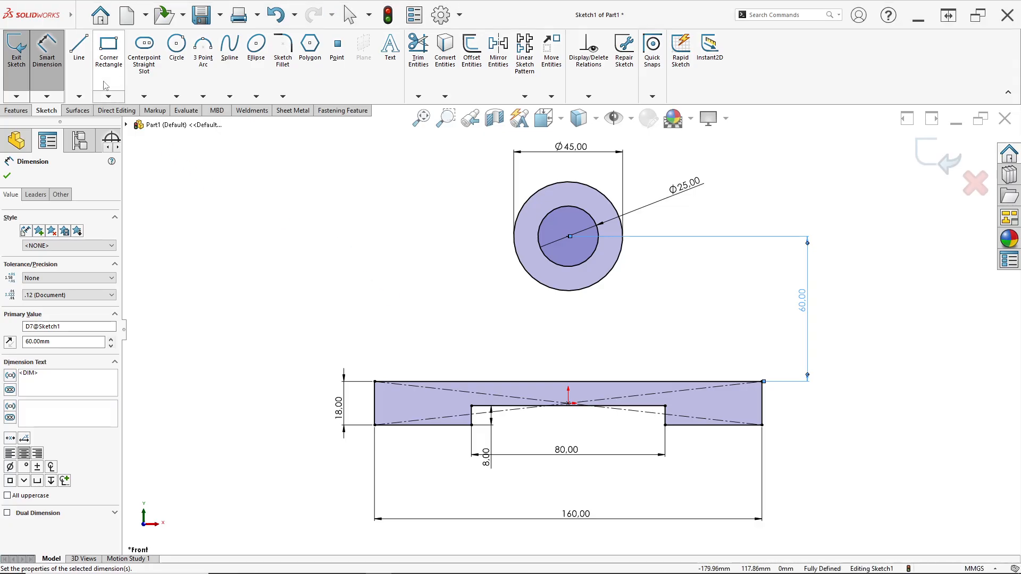
pyautogui.click(81, 74)
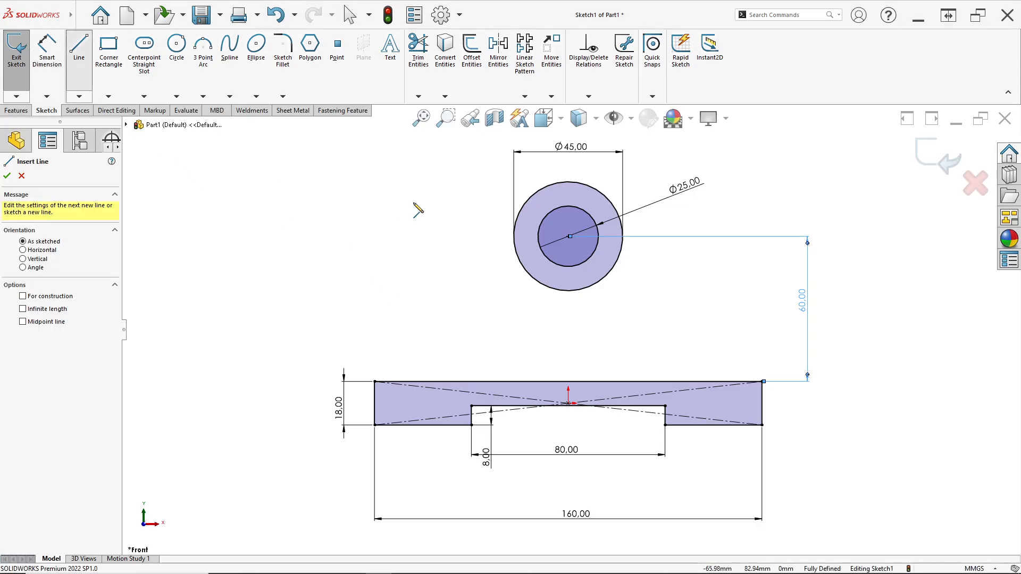
pyautogui.click(530, 199)
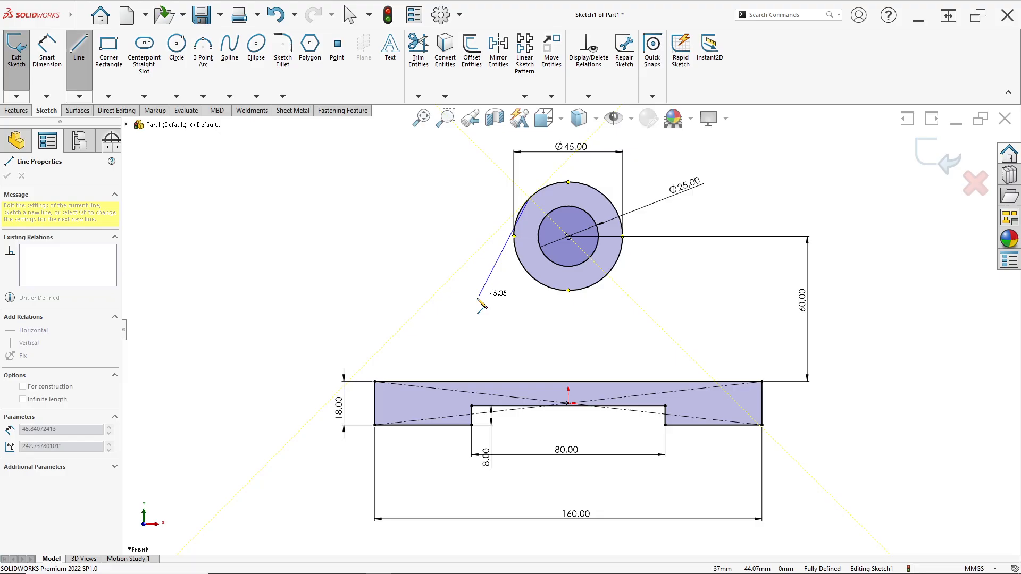
pyautogui.click(445, 382)
pyautogui.press('Escape')
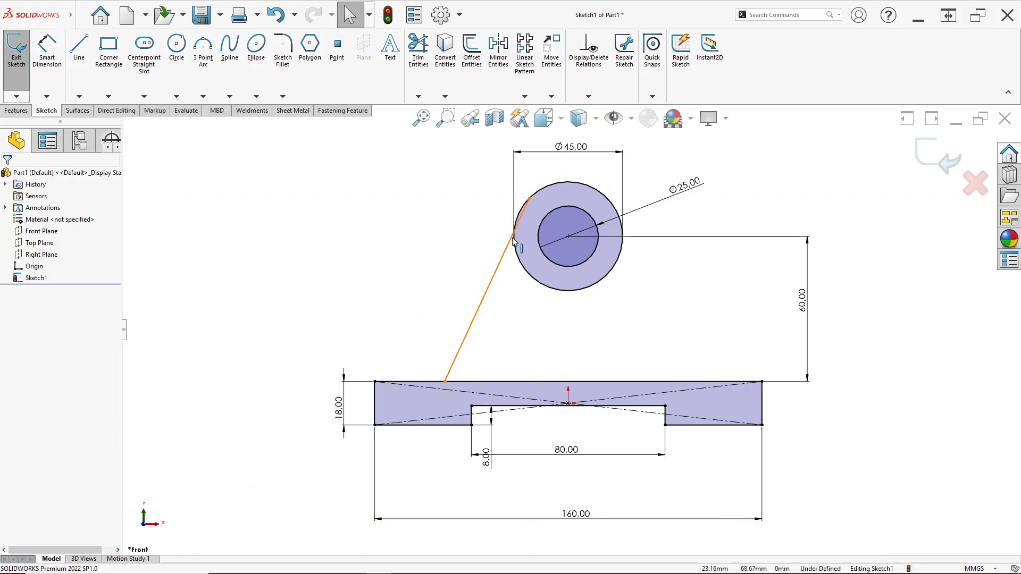
# - Make the slanted rib line tangent to the 45 mm outer circle
pyautogui.scroll(-1, 513, 268)
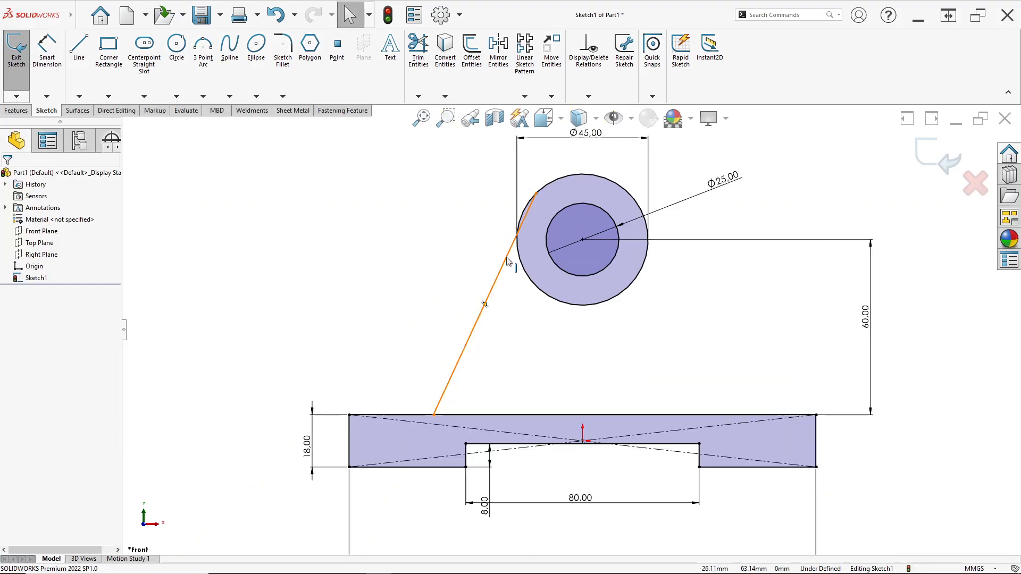
pyautogui.click(506, 259)
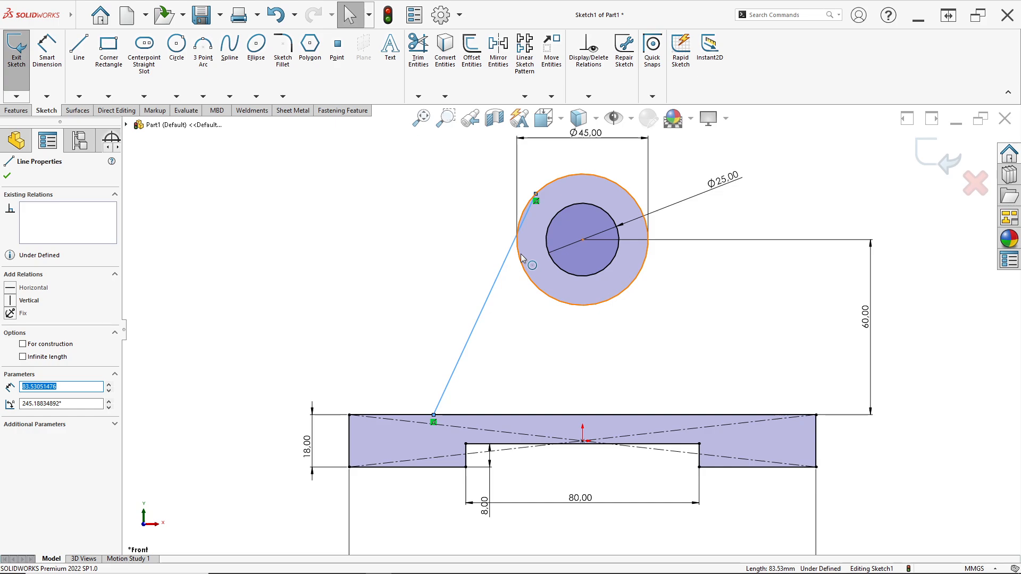
pyautogui.keyDown('ctrl'); pyautogui.click(521, 258); pyautogui.keyUp('ctrl')
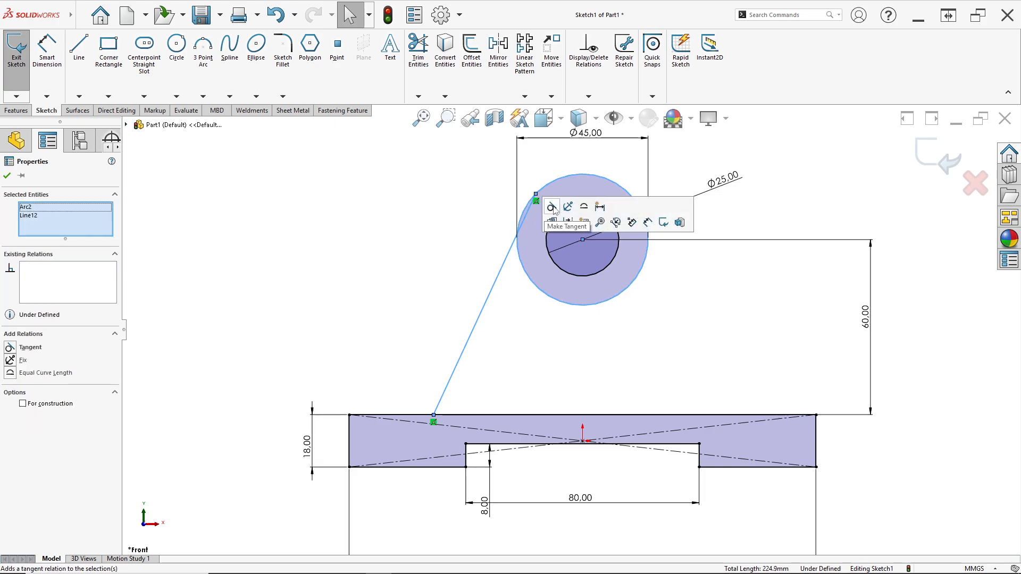
pyautogui.click(551, 207)
pyautogui.click(501, 316)
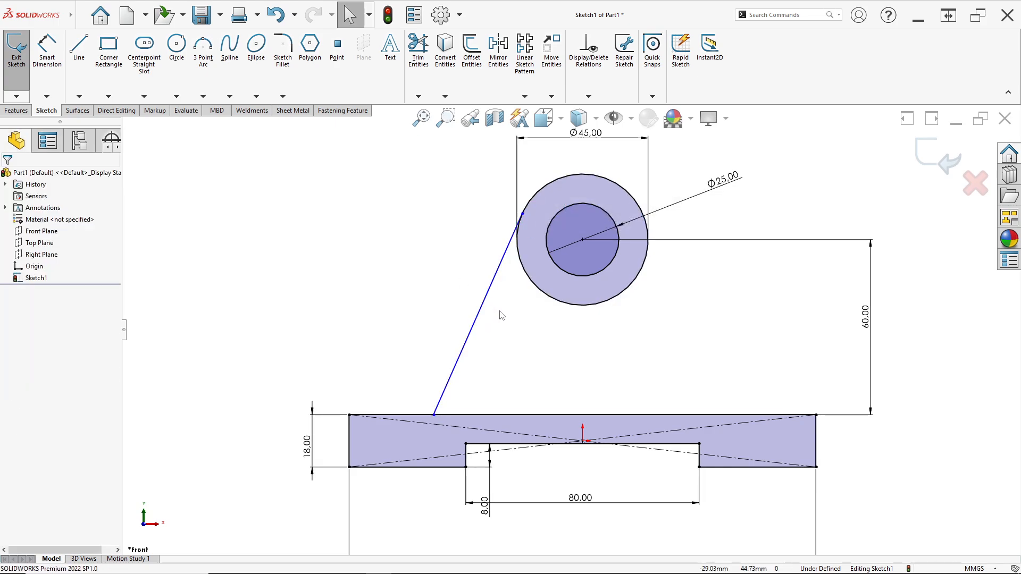
# - Dimension the slanted rib line's lower endpoint 40 mm horizontally from the circles' centre, half the 80 mm width in the PDF drawing
pyautogui.hotkey('alt', 'Tab')
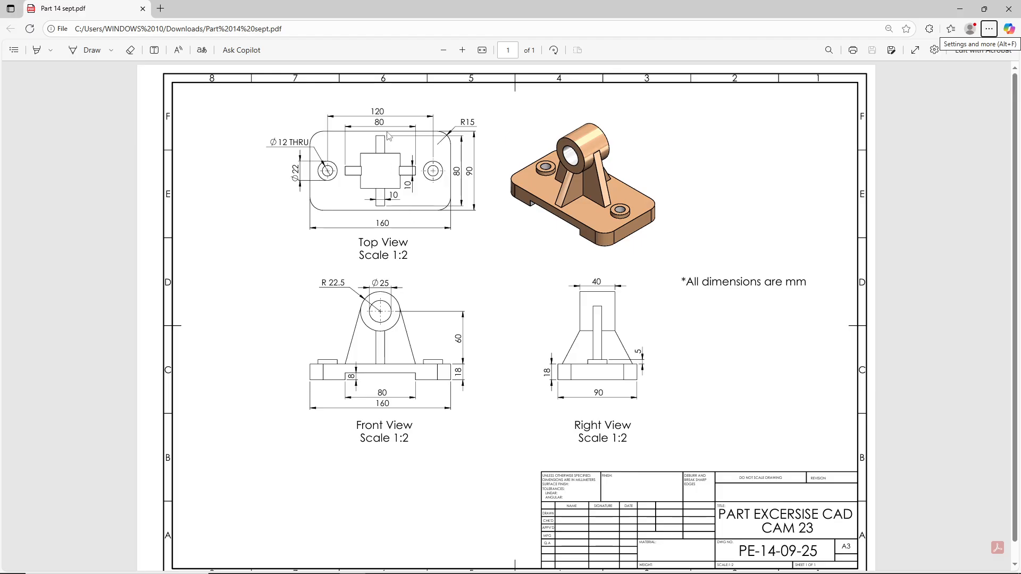
pyautogui.hotkey('alt', 'Tab')
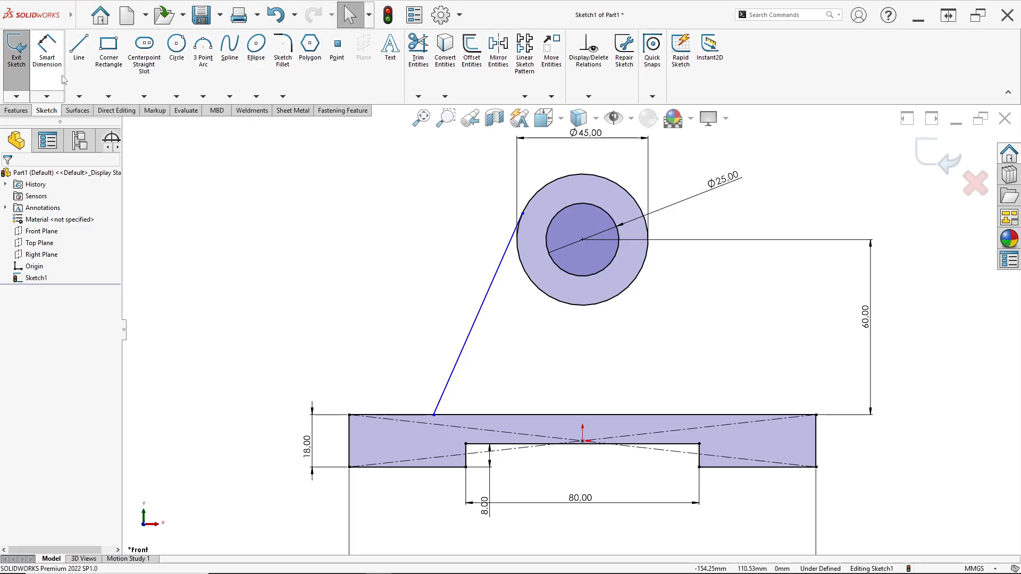
pyautogui.click(434, 415)
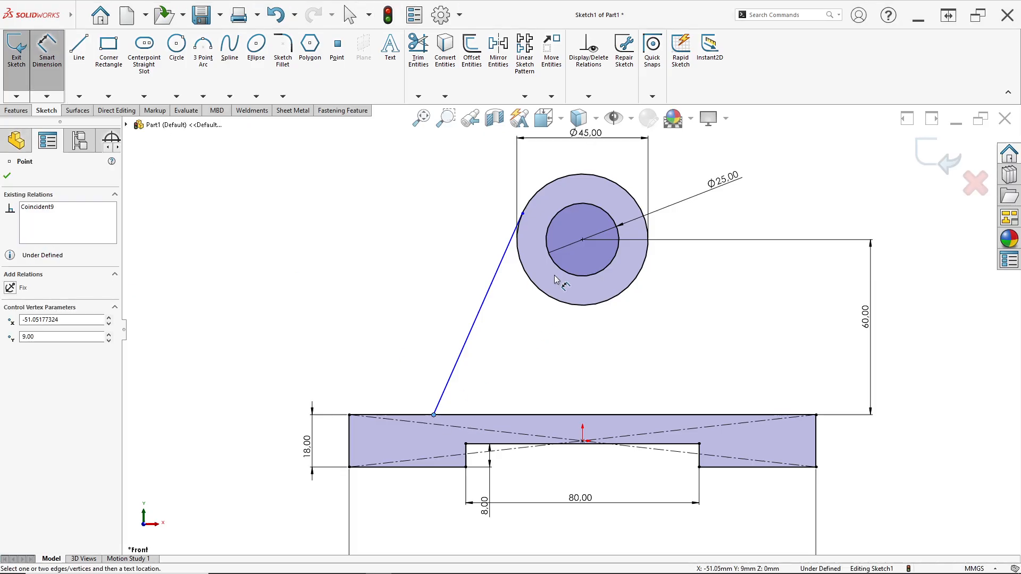
pyautogui.click(584, 242)
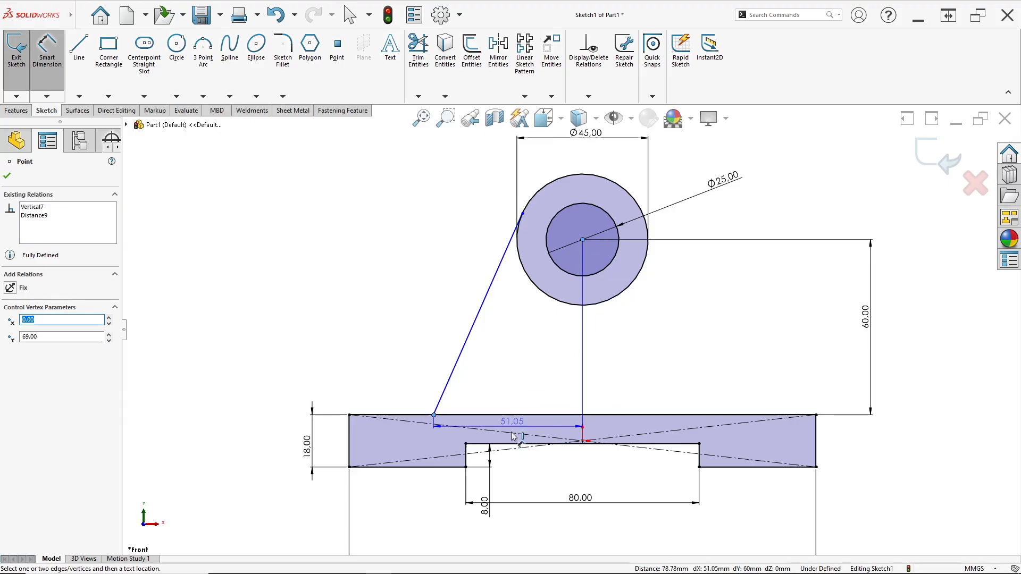
pyautogui.click(512, 426)
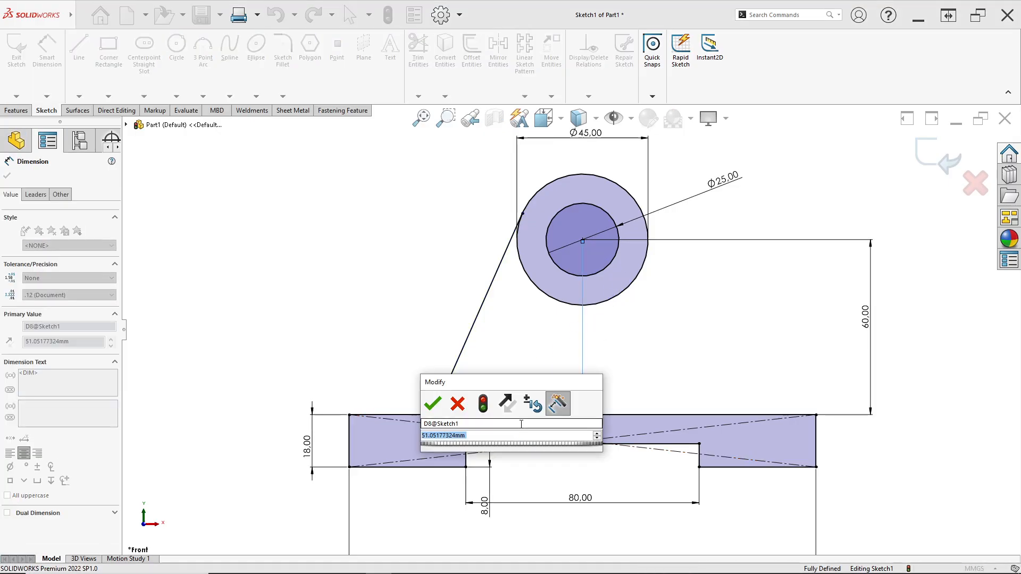
pyautogui.write('40')
pyautogui.press('Return')
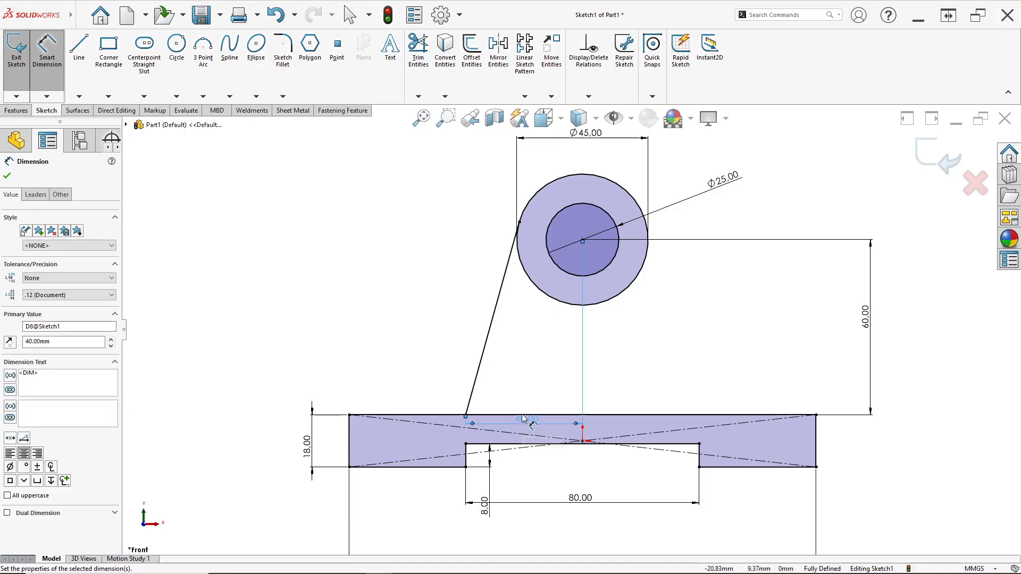
pyautogui.moveTo(515, 381); pyautogui.dragTo(543, 387)
# - After checking the PDF drawing, sketch a vertical centerline from the circles' centre down to the origin
pyautogui.hotkey('alt', 'Tab')
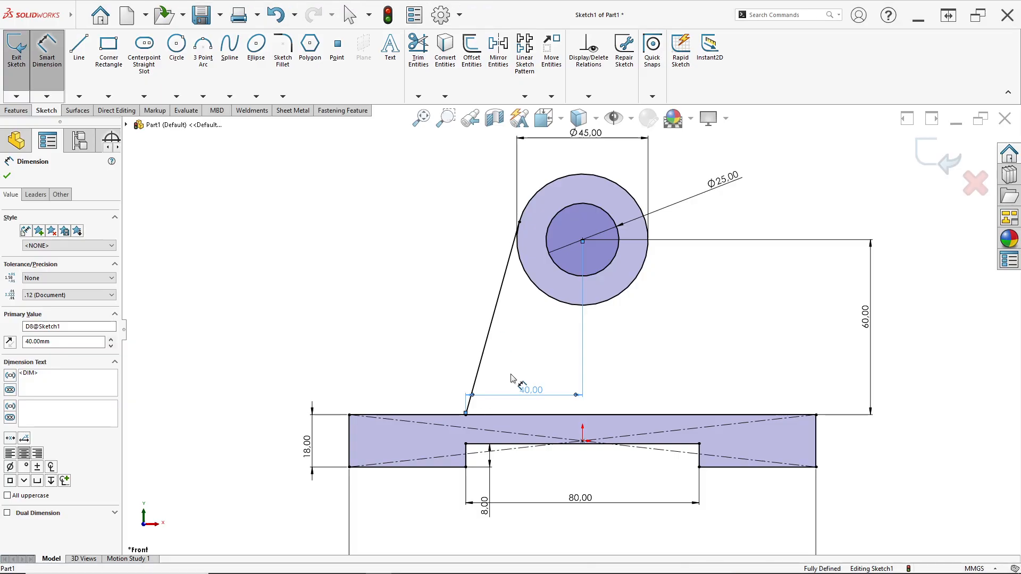
pyautogui.click(532, 391)
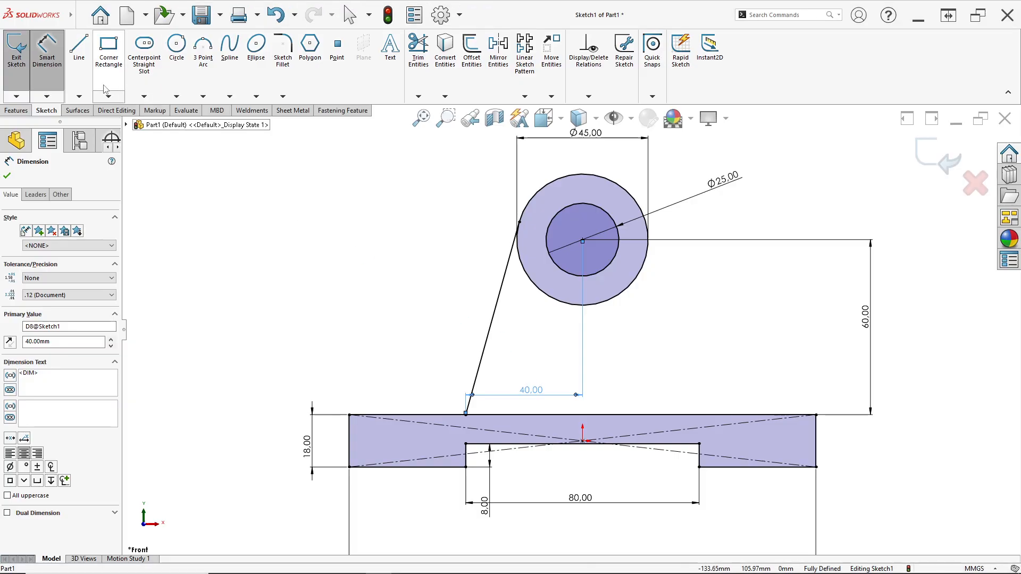
pyautogui.click(87, 96)
pyautogui.click(91, 118)
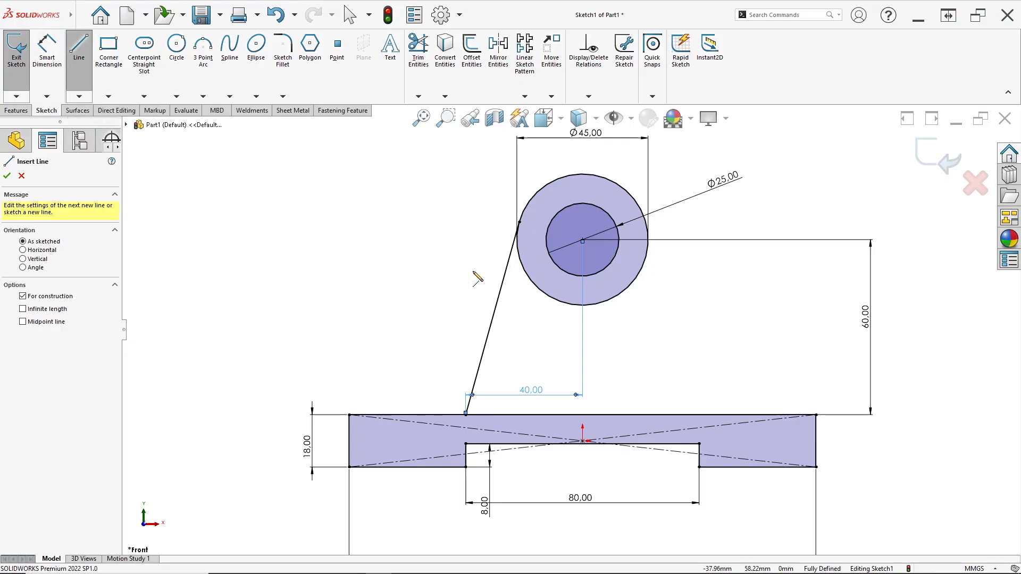
pyautogui.click(582, 240)
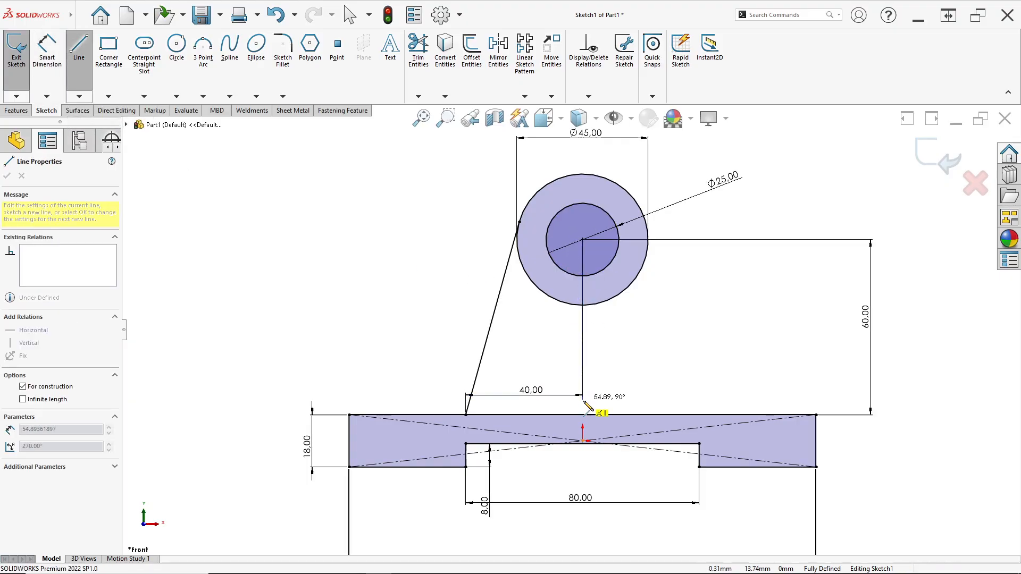
pyautogui.click(584, 441)
pyautogui.press('Escape')
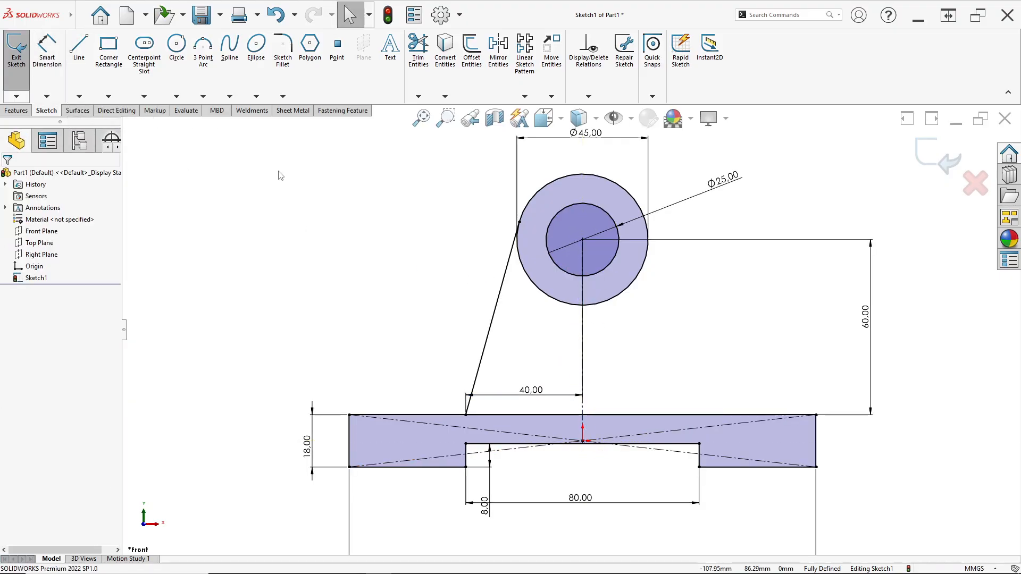
# - Mirror the slanted rib line about the vertical centerline
pyautogui.click(495, 63)
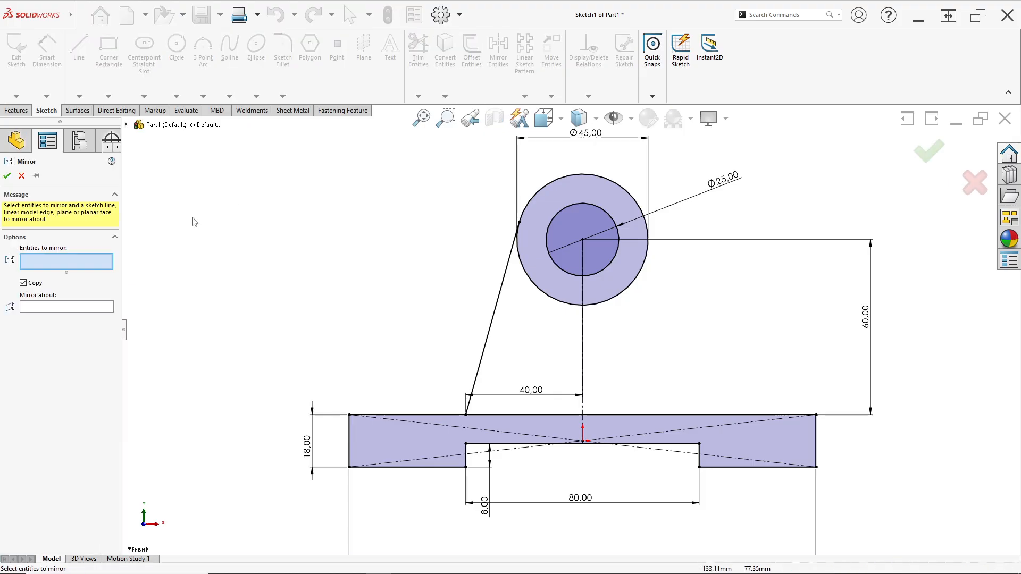
pyautogui.click(492, 319)
pyautogui.click(92, 309)
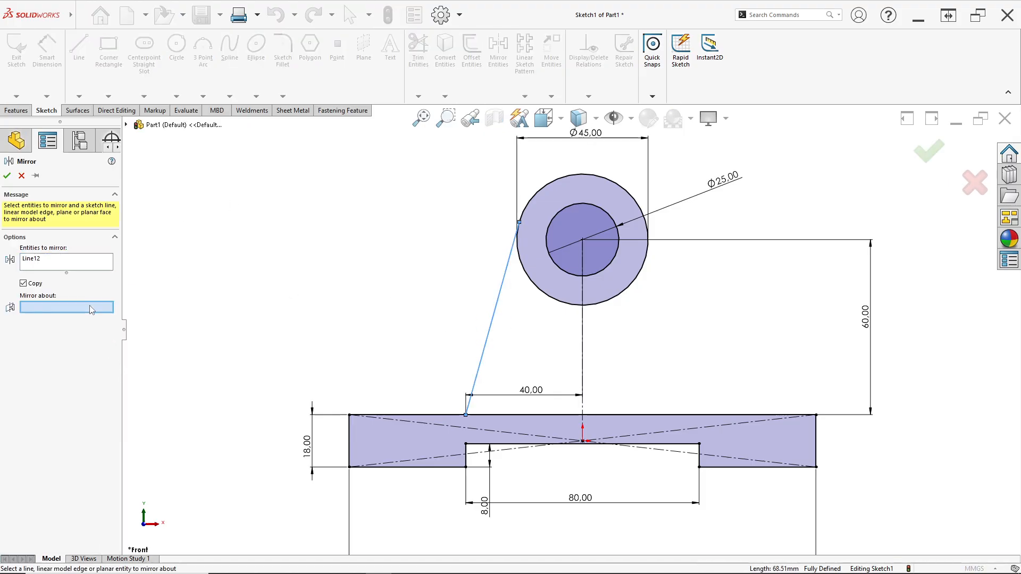
pyautogui.click(583, 406)
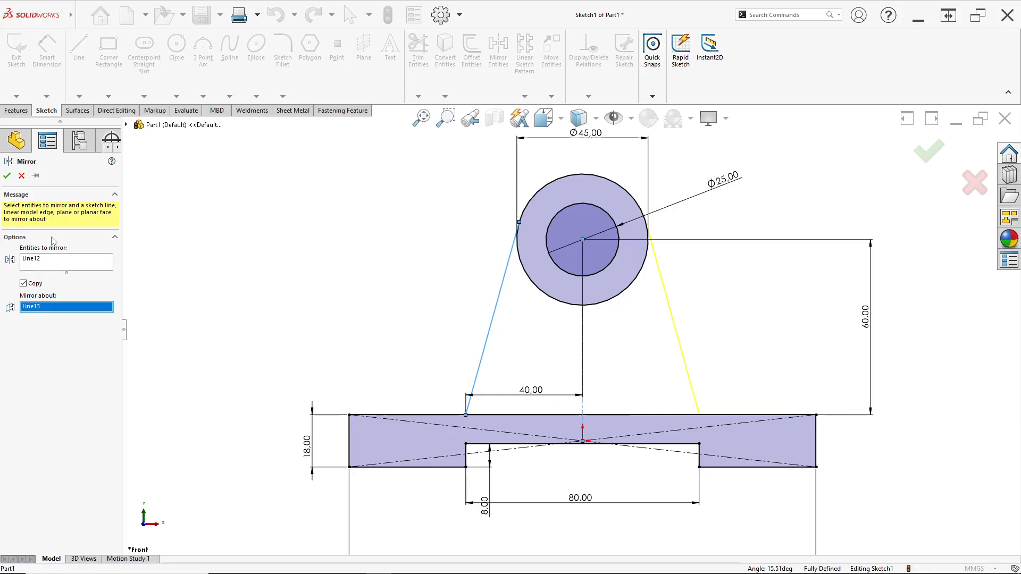
pyautogui.click(7, 176)
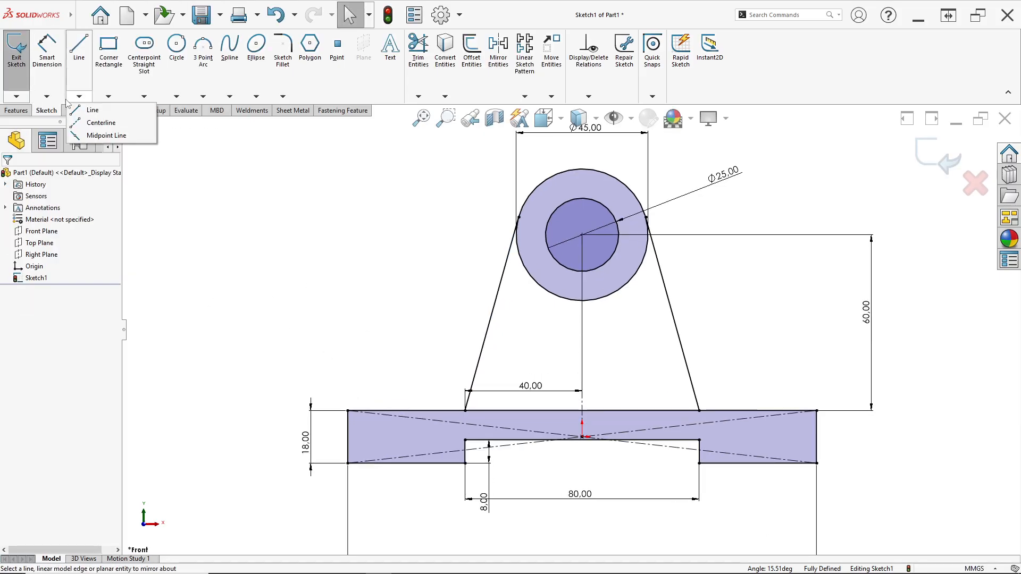
# - Measure the spacing between the two rib lines' lower endpoints and compare it with the PDF drawing
pyautogui.click(54, 89)
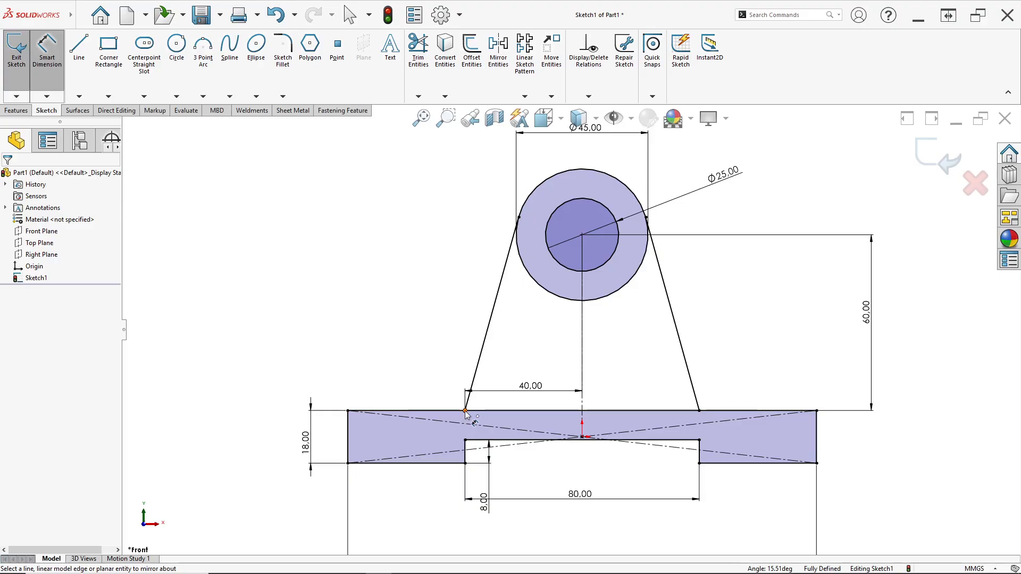
pyautogui.click(465, 411)
pyautogui.click(700, 410)
pyautogui.press('Escape')
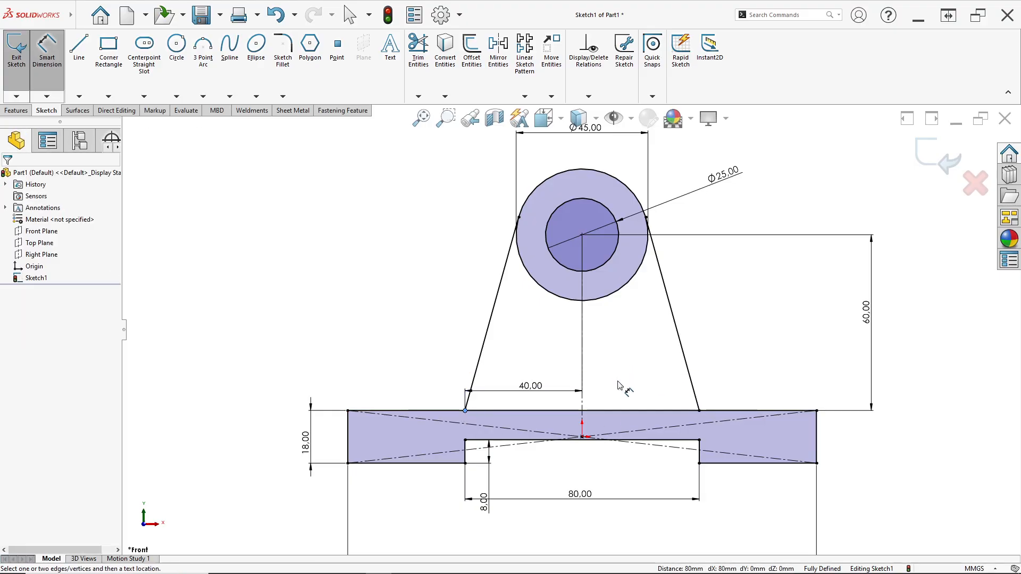
pyautogui.hotkey('alt', 'Tab')
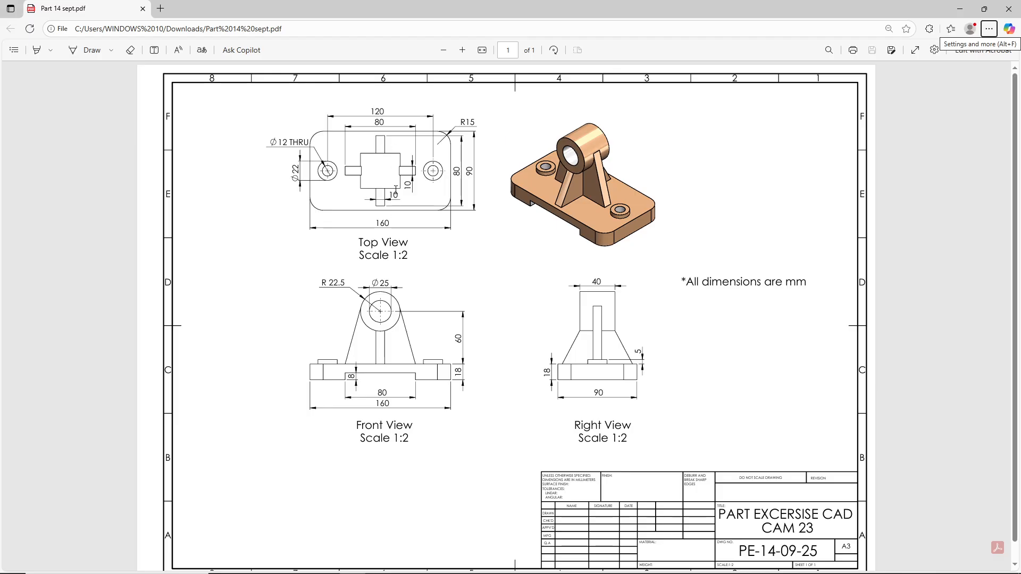
pyautogui.hotkey('alt', 'Tab')
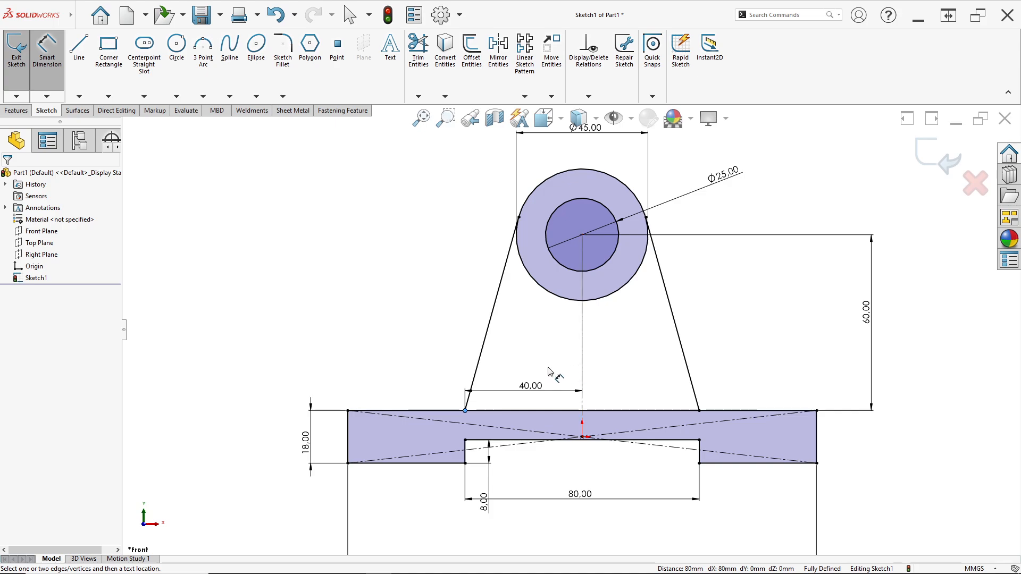
# - Extrude only the notched base contour 90 mm with the Mid Plane end condition, following the depth in the PDF drawing's top view
pyautogui.click(15, 110)
pyautogui.click(16, 100)
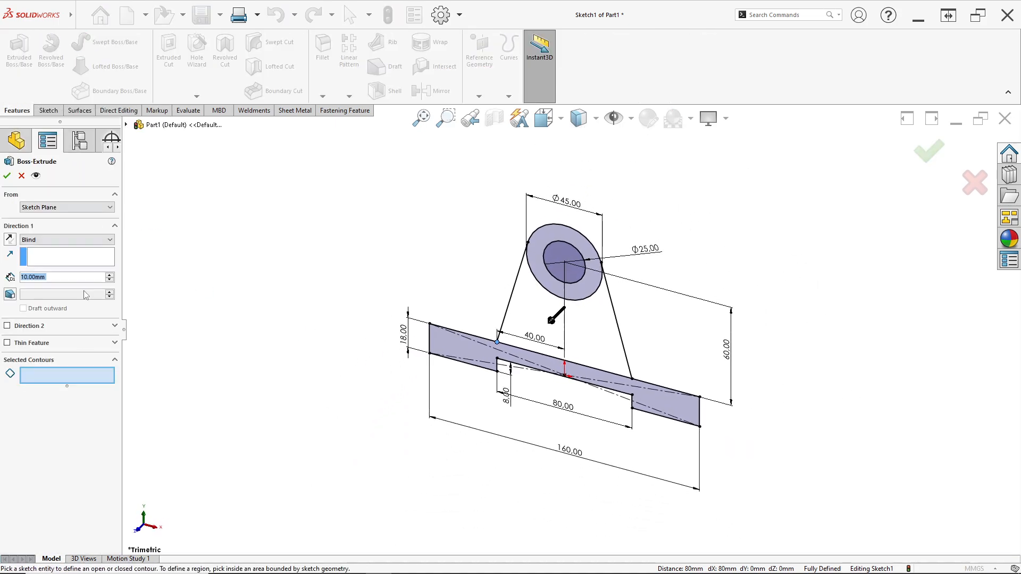
pyautogui.click(48, 240)
pyautogui.click(57, 285)
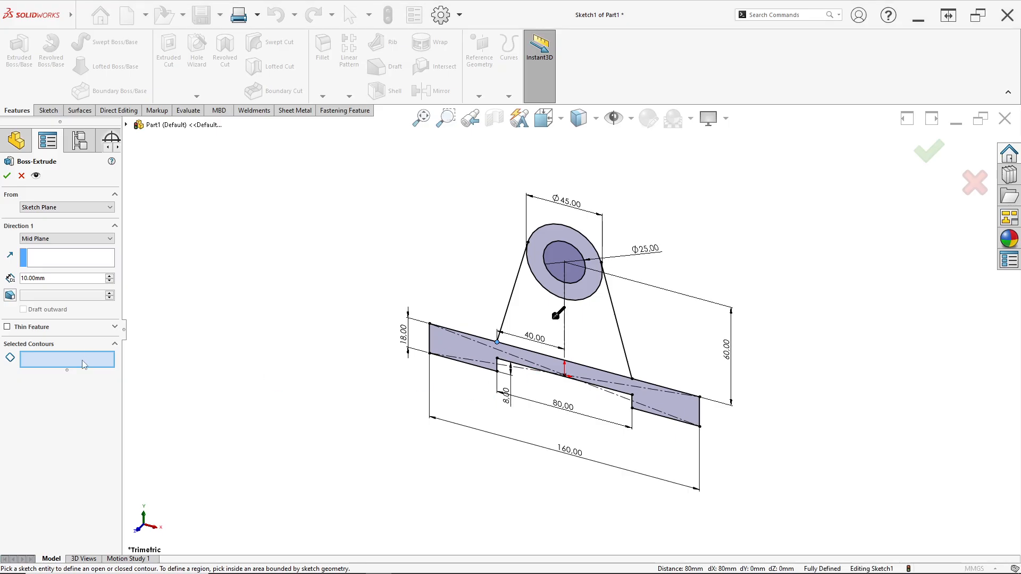
pyautogui.click(452, 347)
pyautogui.scroll(-2, 452, 346)
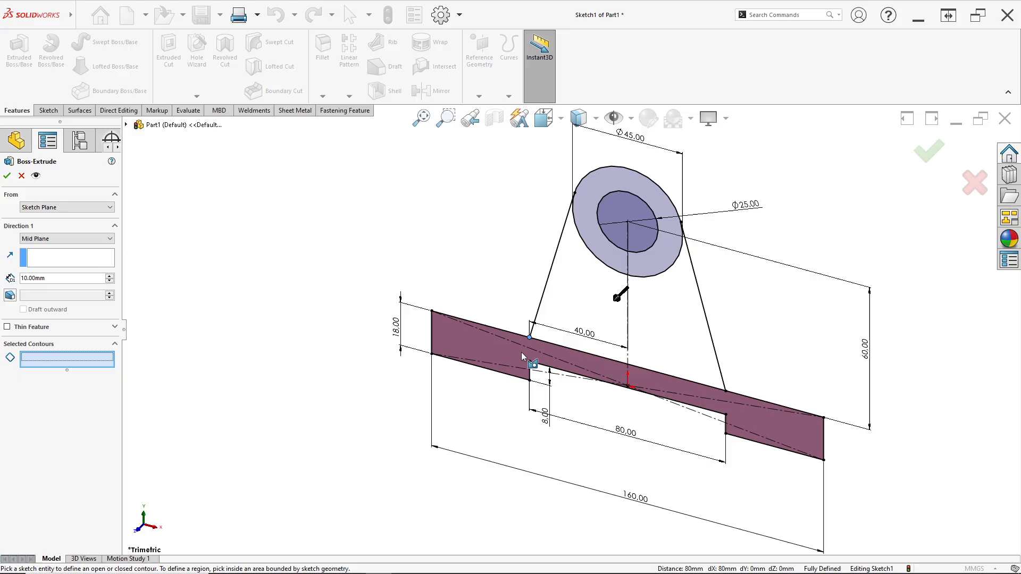
pyautogui.click(493, 349)
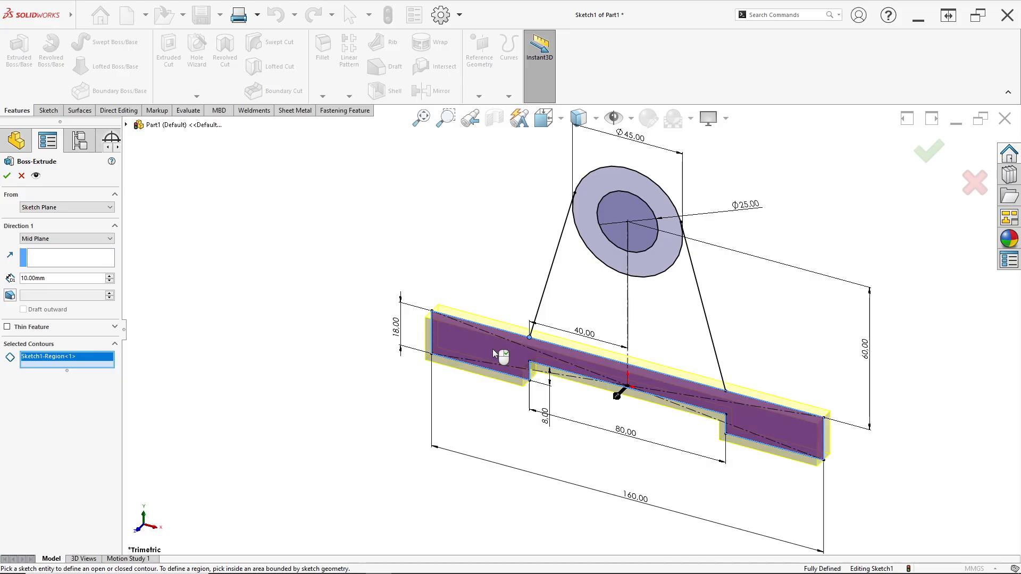
pyautogui.hotkey('alt', 'Tab')
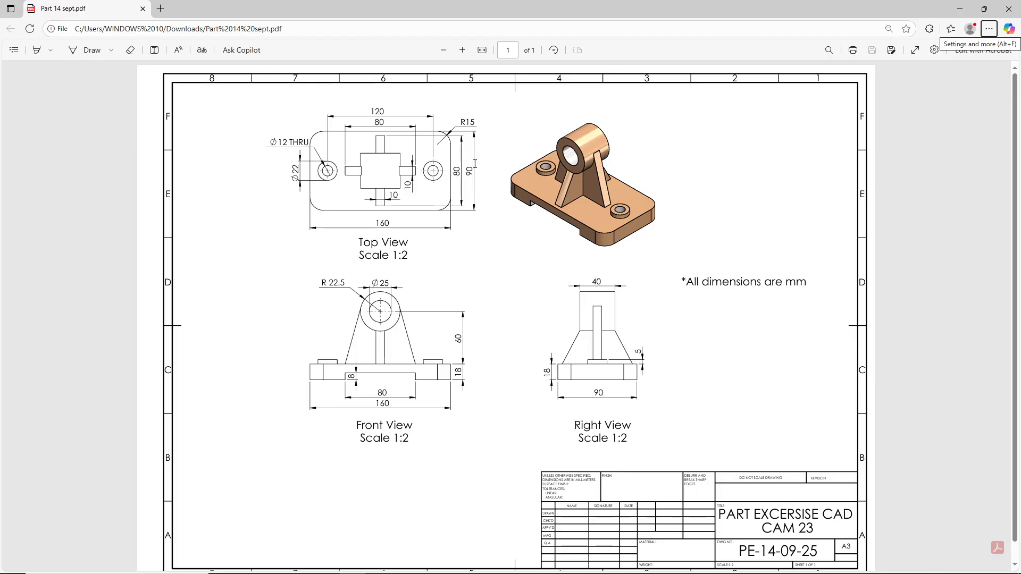
pyautogui.hotkey('alt', 'Tab')
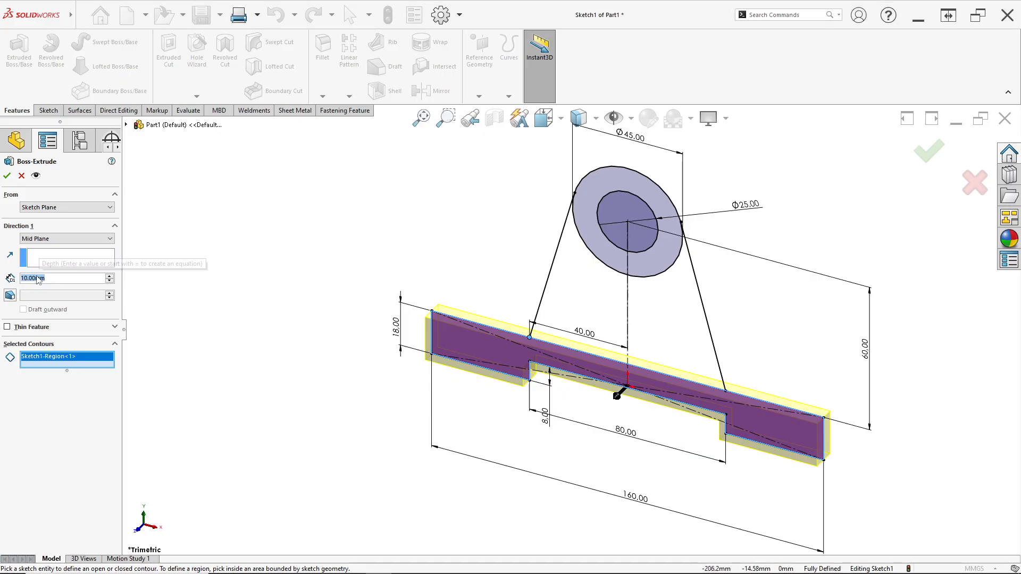
pyautogui.write('90')
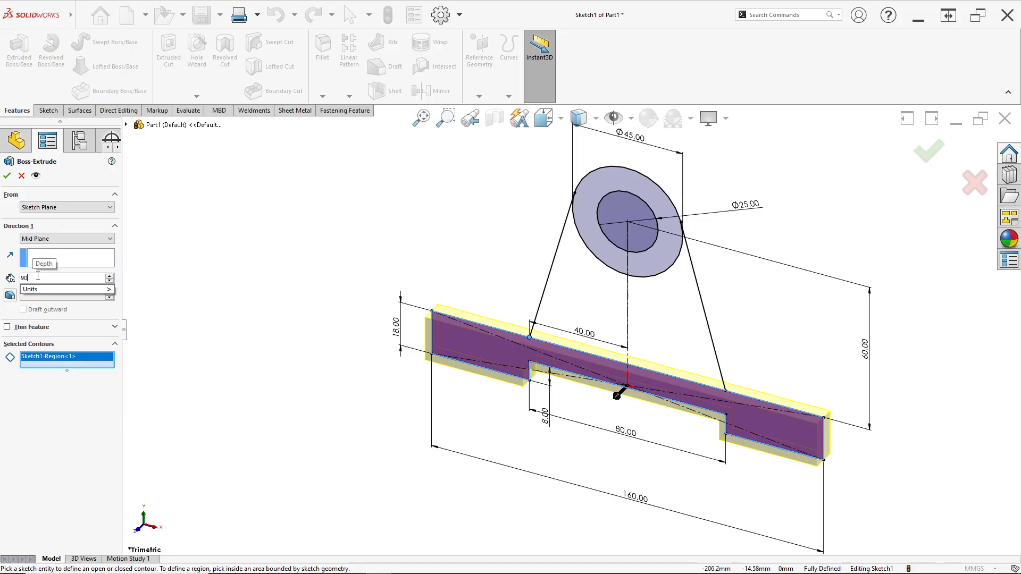
pyautogui.press('Return')
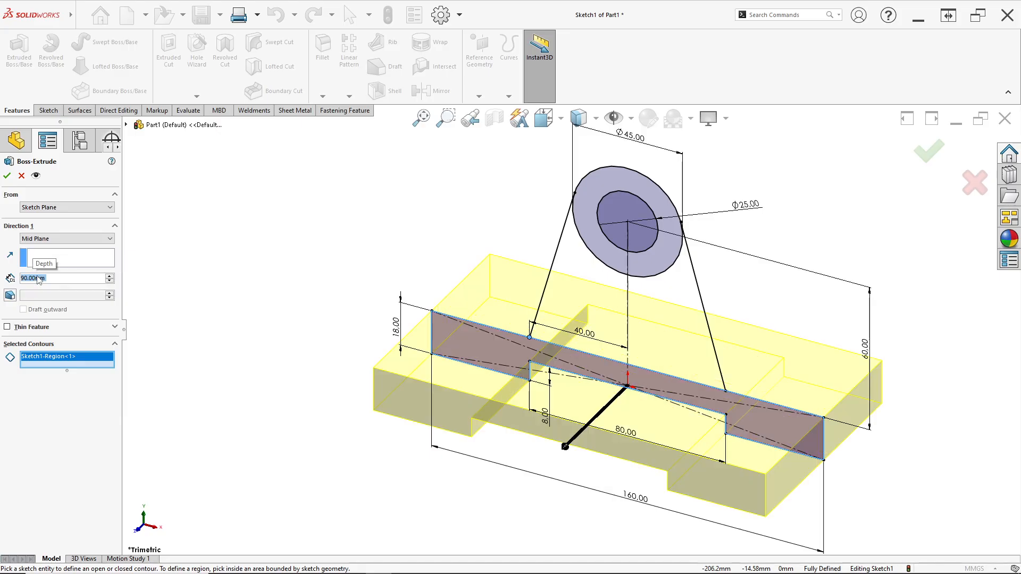
pyautogui.click(7, 176)
pyautogui.click(338, 278)
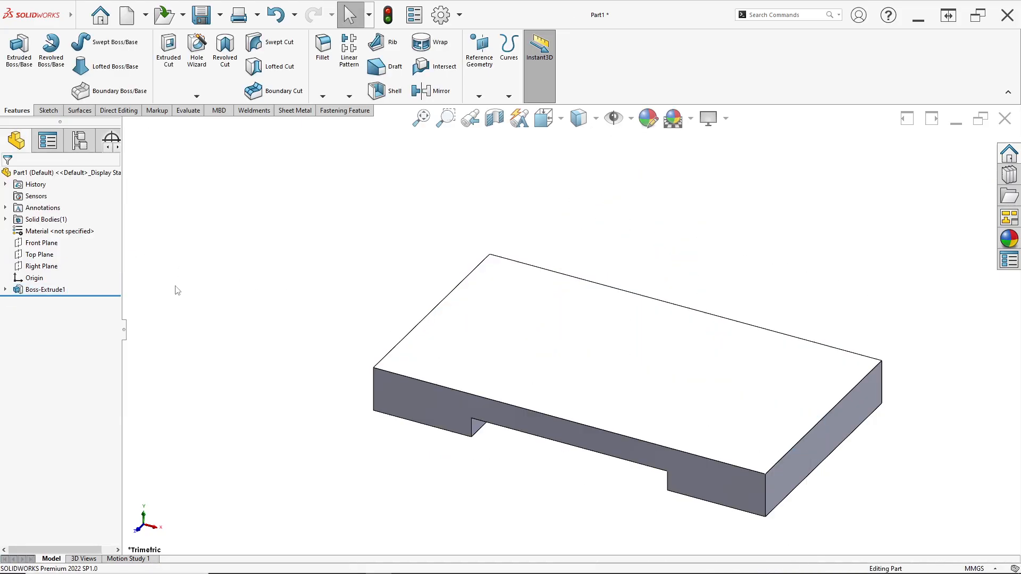
# - Reusing the base's sketch, extrude the ring between the two circles 40 mm with Mid Plane, as given in the PDF's right view
pyautogui.click(5, 289)
pyautogui.click(48, 302)
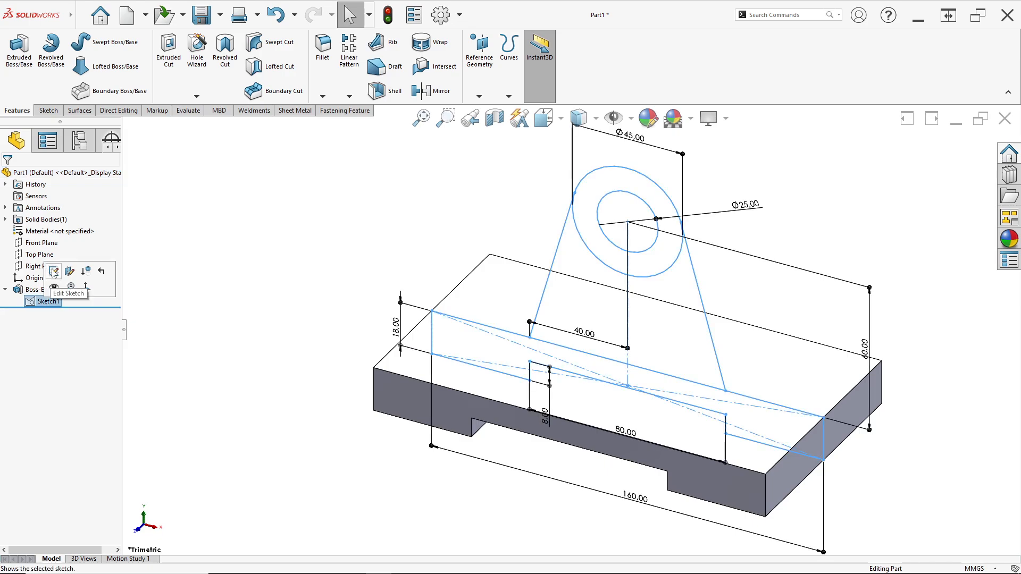
pyautogui.click(54, 272)
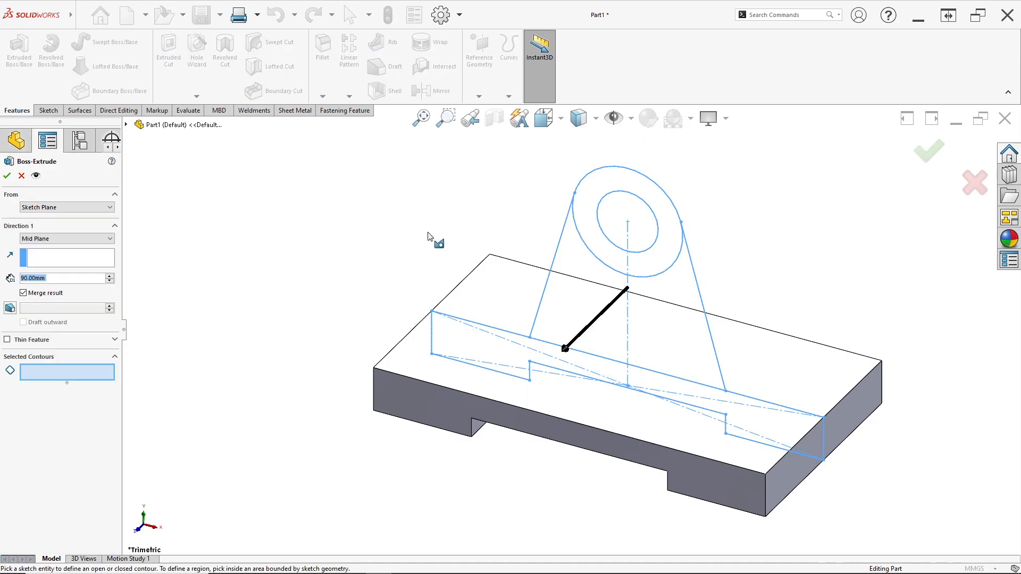
pyautogui.hotkey('alt', 'Tab')
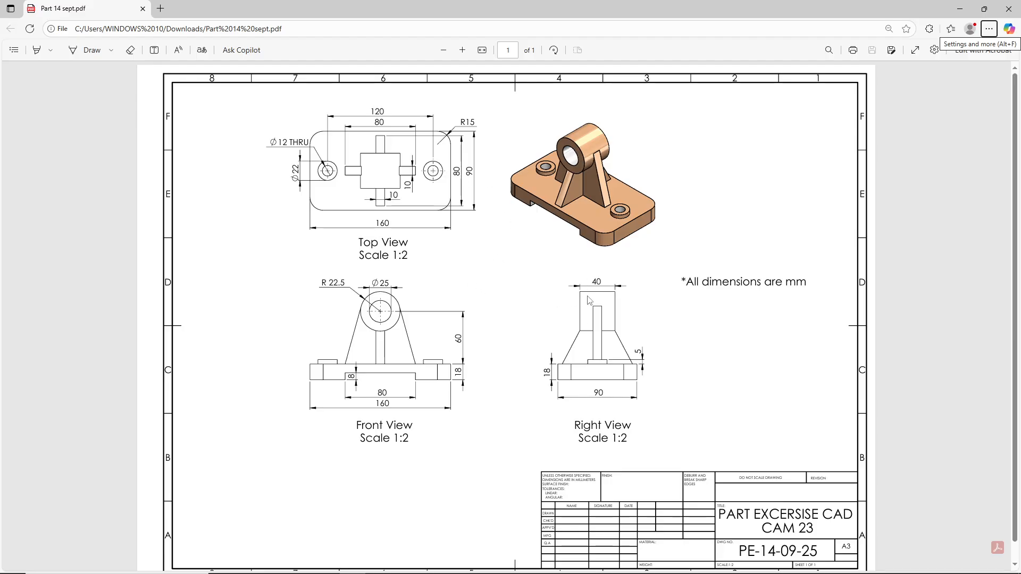
pyautogui.hotkey('alt', 'Tab')
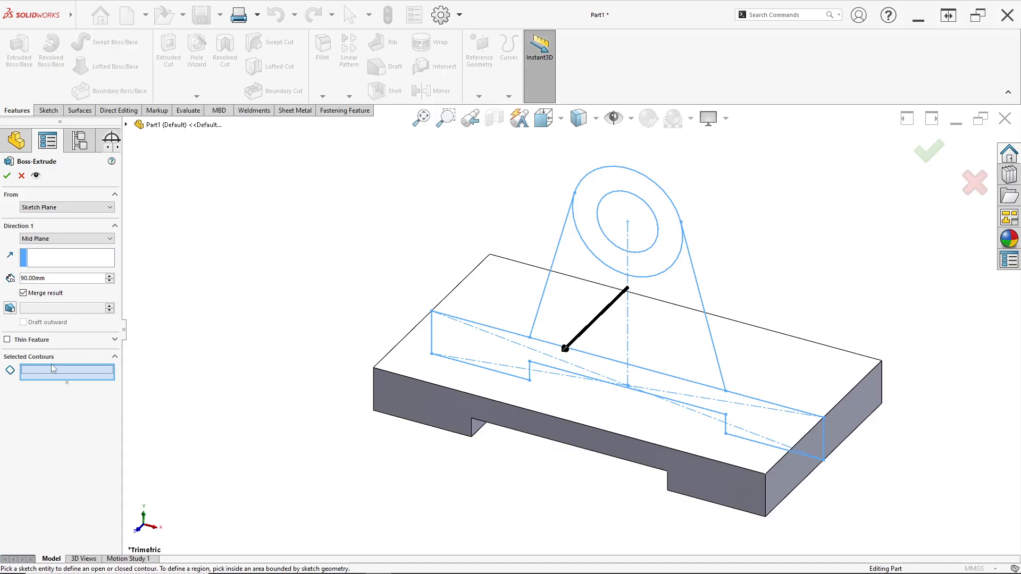
pyautogui.click(588, 197)
pyautogui.moveTo(59, 283); pyautogui.dragTo(18, 283)
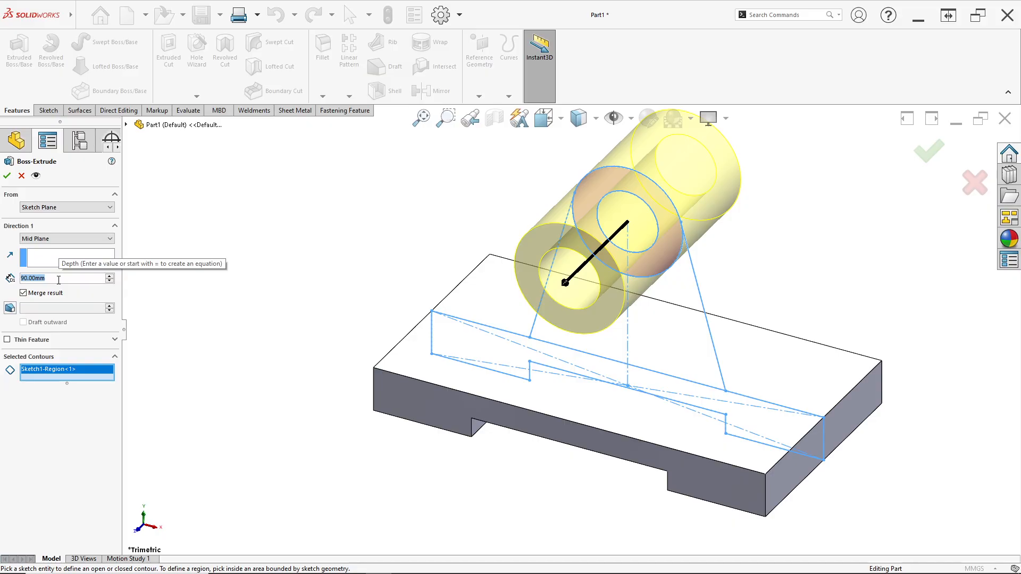
pyautogui.write('40')
pyautogui.press('Return')
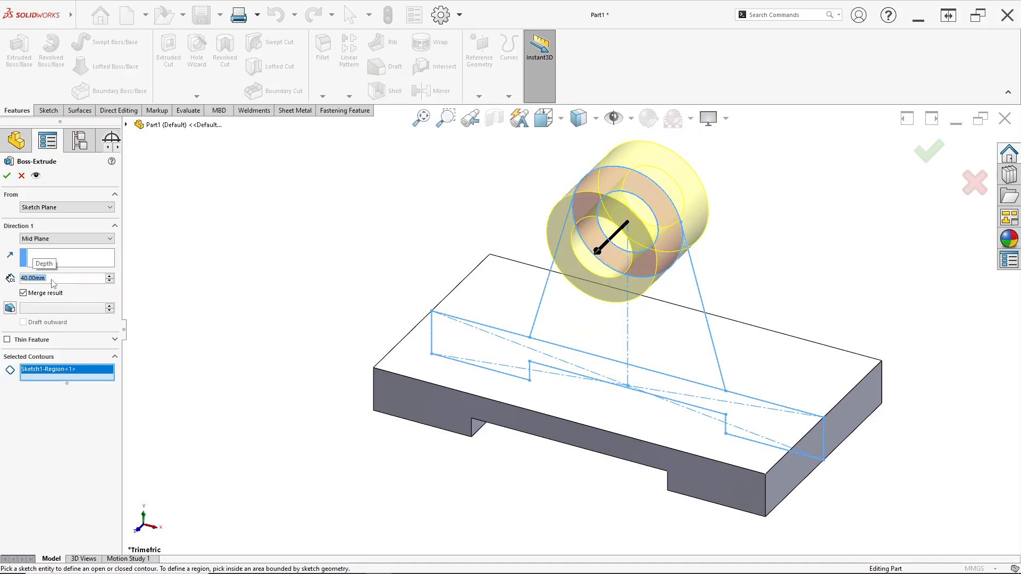
pyautogui.click(7, 176)
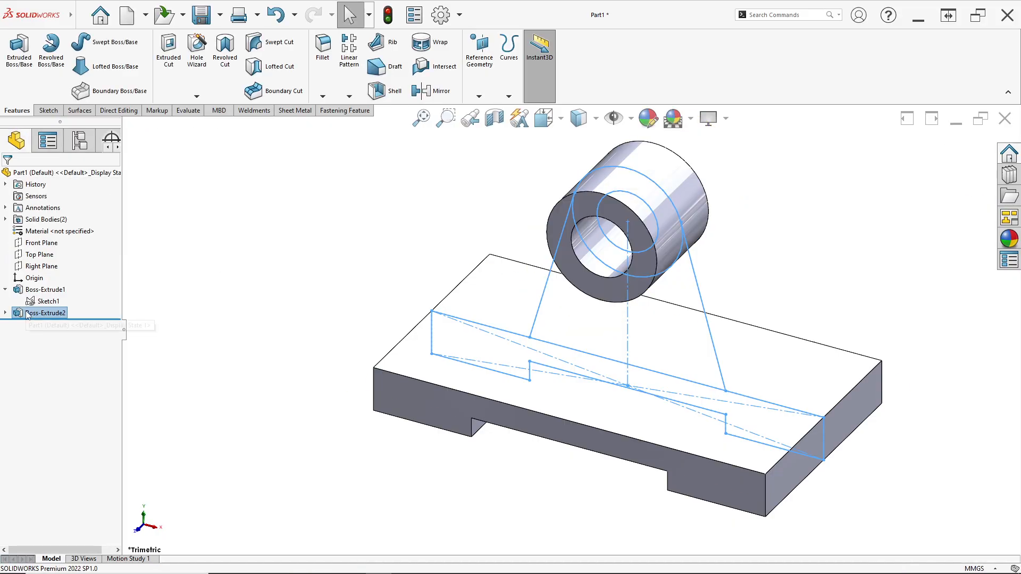
# - Reusing the base's sketch, extrude the tapered rib contour below the boss 10 mm with Mid Plane, following the PDF drawing
pyautogui.click(41, 301)
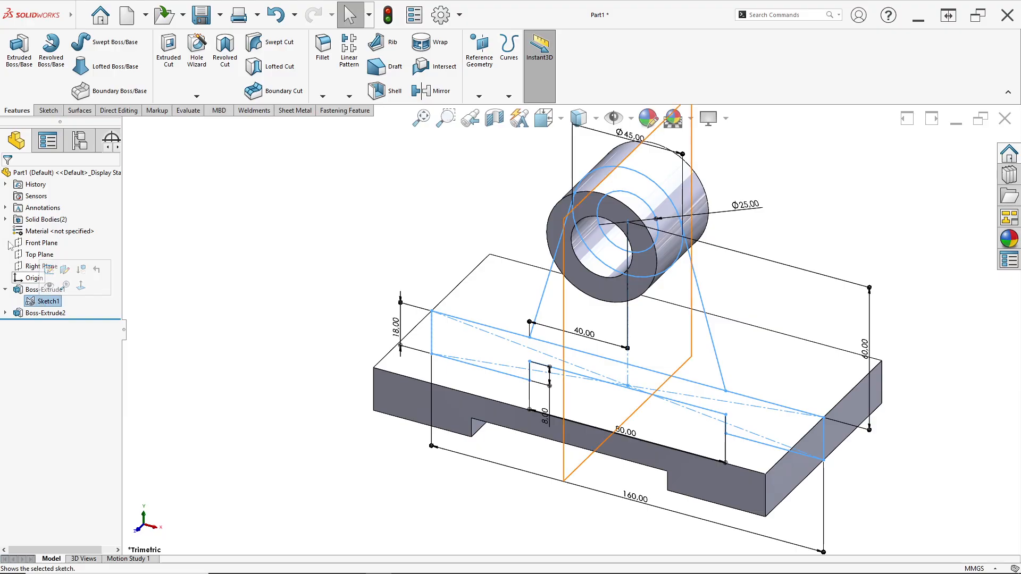
pyautogui.click(21, 90)
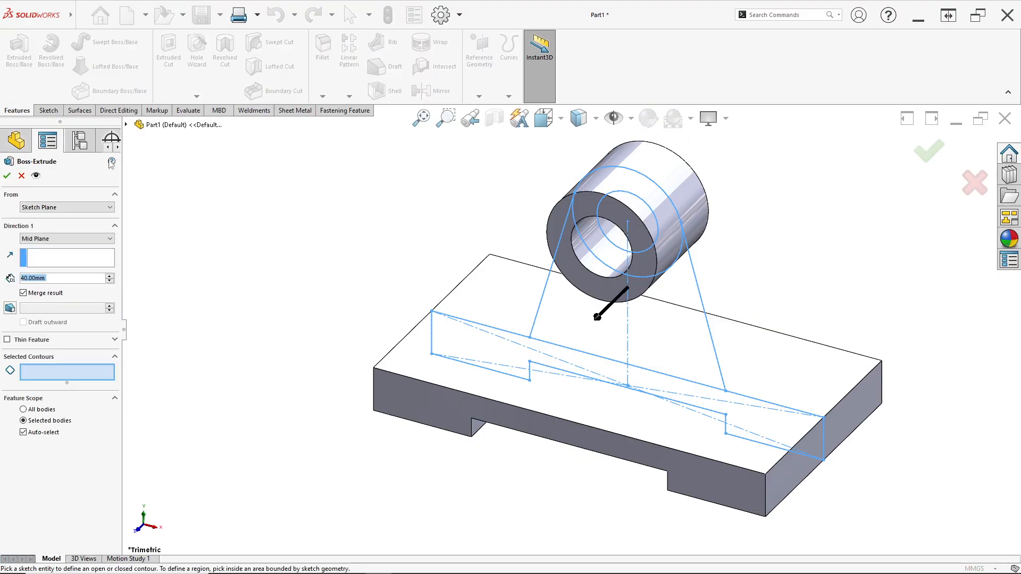
pyautogui.click(571, 319)
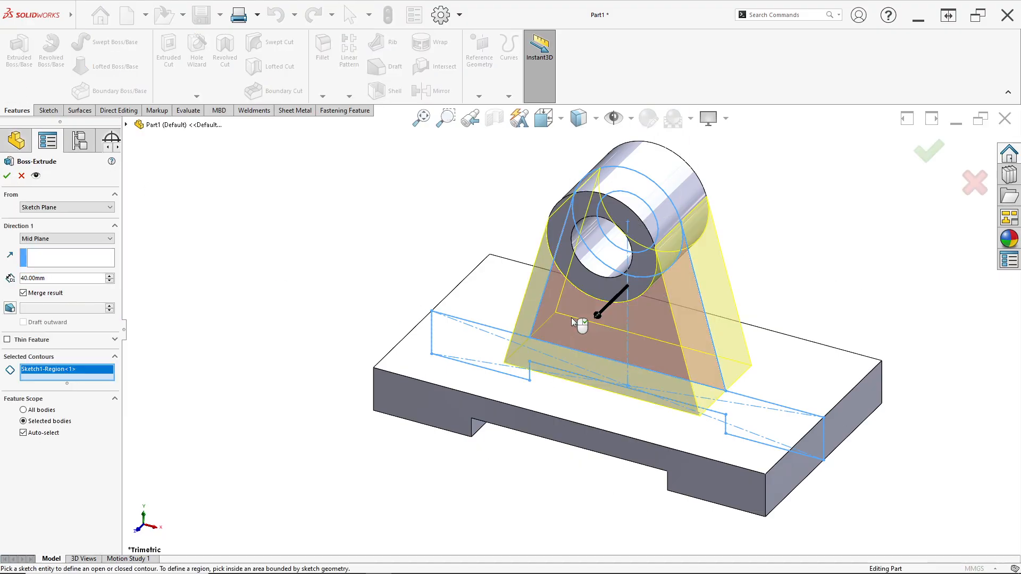
pyautogui.hotkey('alt', 'Tab')
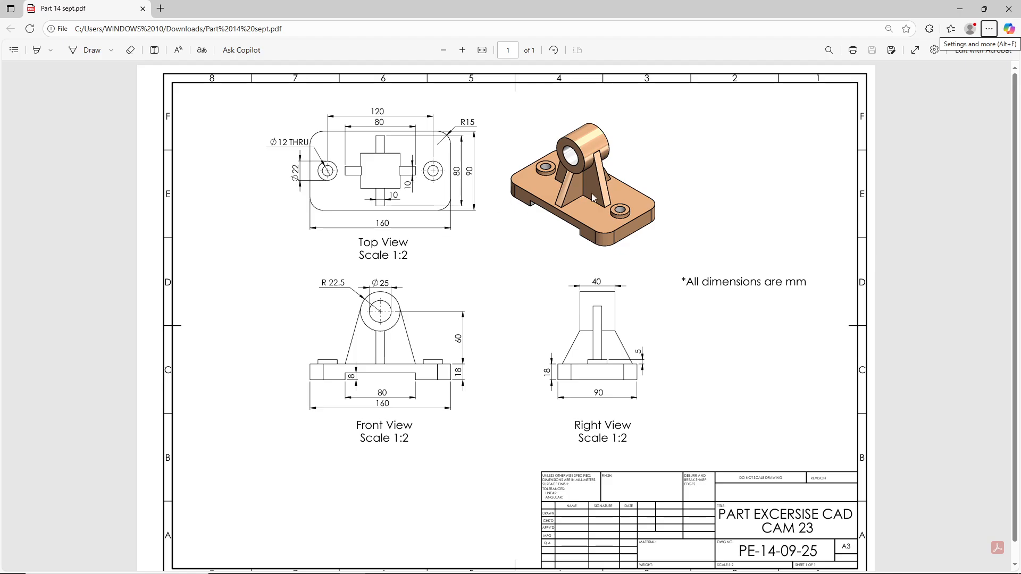
pyautogui.hotkey('alt', 'Tab')
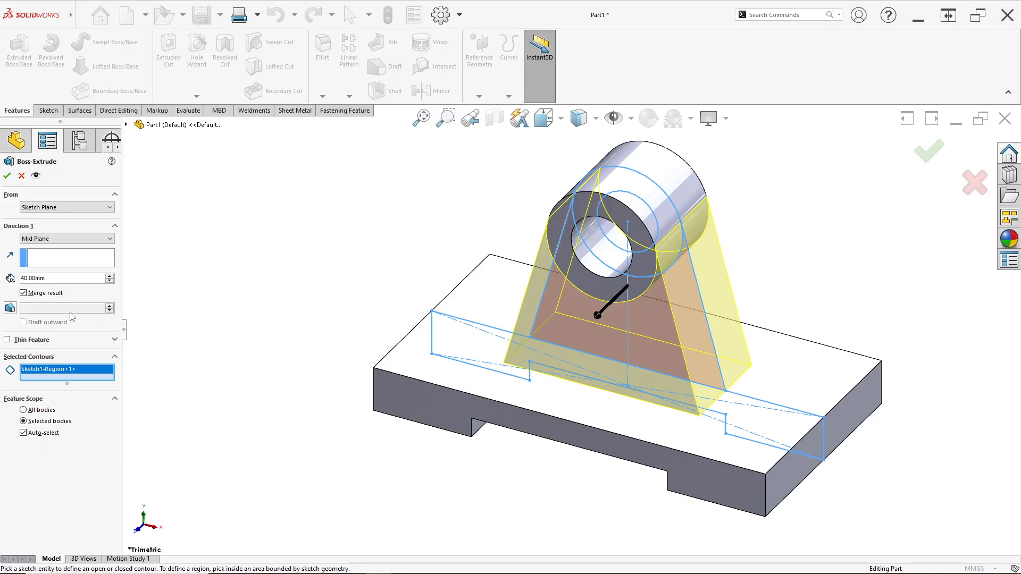
pyautogui.write('10')
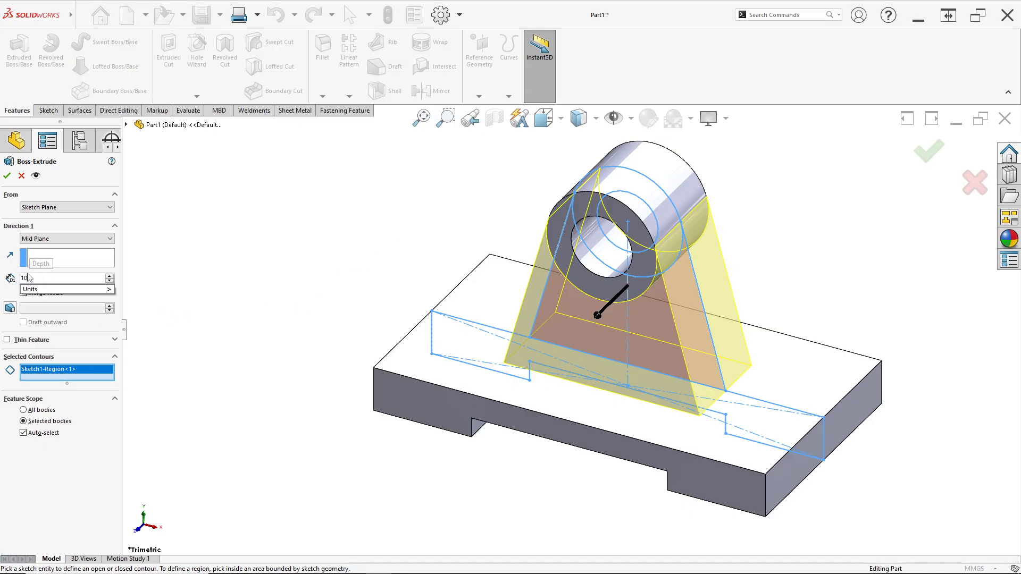
pyautogui.press('Return')
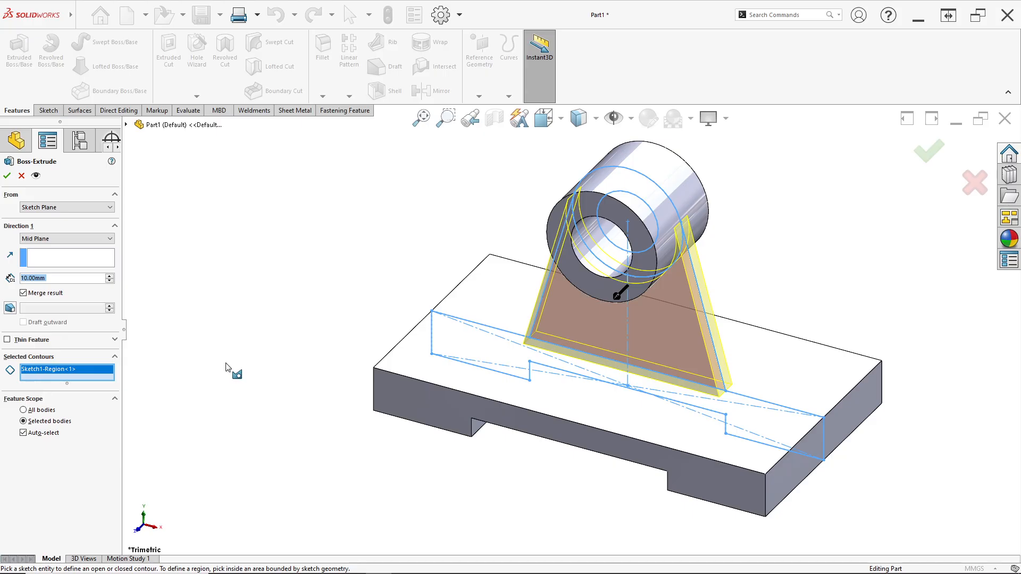
pyautogui.click(7, 176)
pyautogui.moveTo(437, 283); pyautogui.dragTo(460, 288, button='middle')
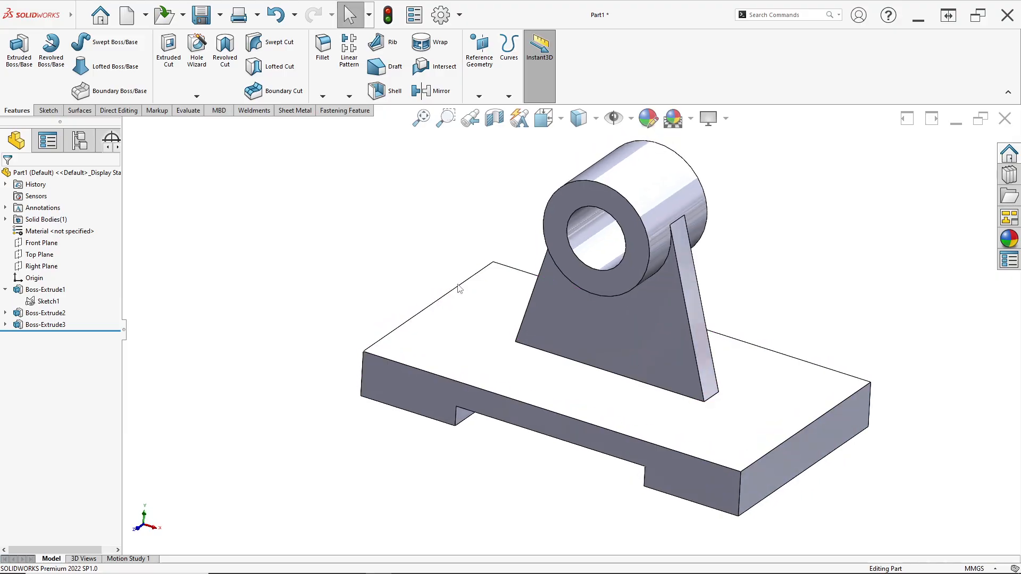
# - Fillet the four vertical corner edges of the base with the 15 mm radius given in the PDF's top view
pyautogui.hotkey('alt', 'Tab')
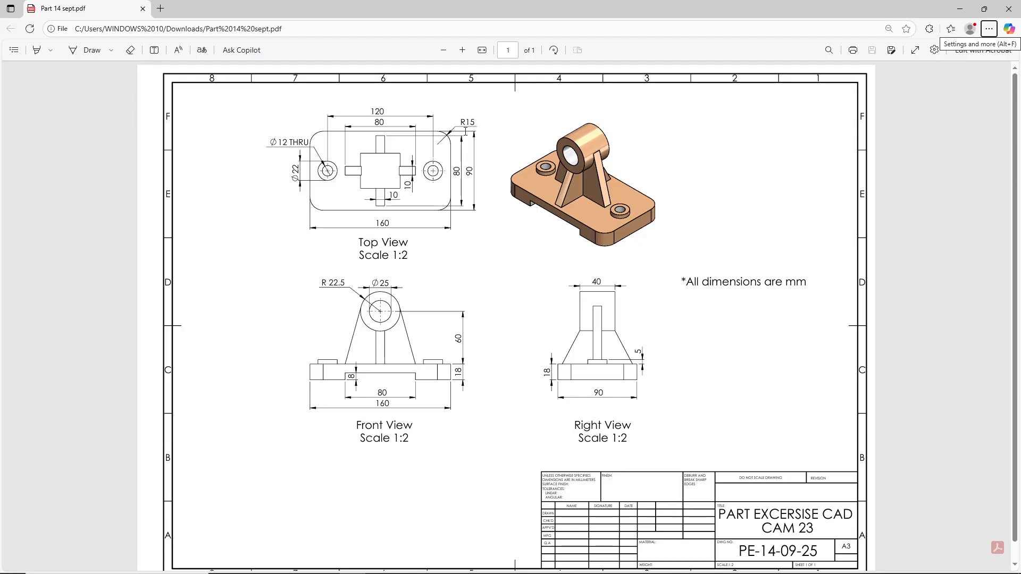
pyautogui.hotkey('alt', 'Tab')
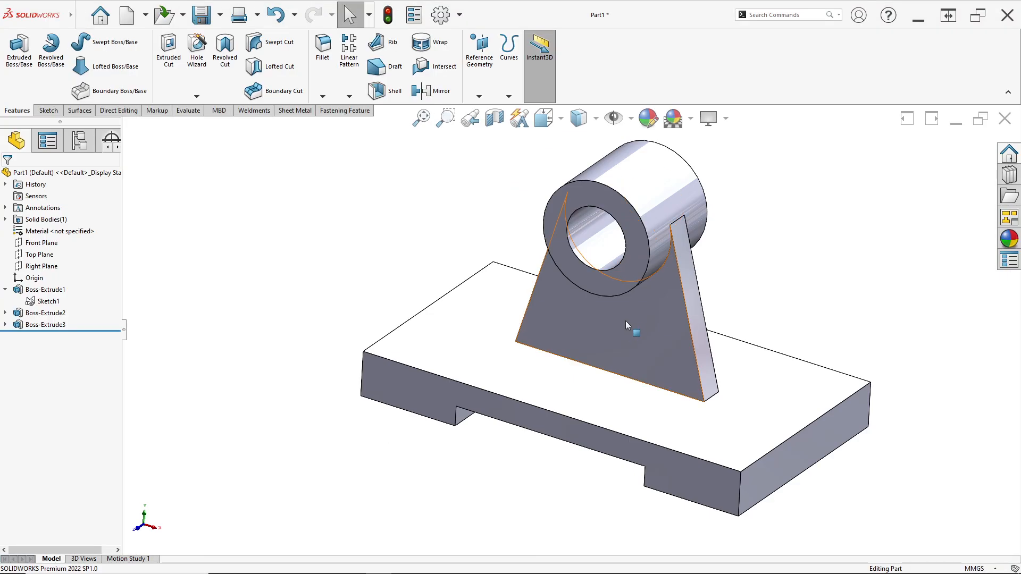
pyautogui.moveTo(565, 294); pyautogui.dragTo(562, 305, button='middle')
pyautogui.scroll(1, 563, 305)
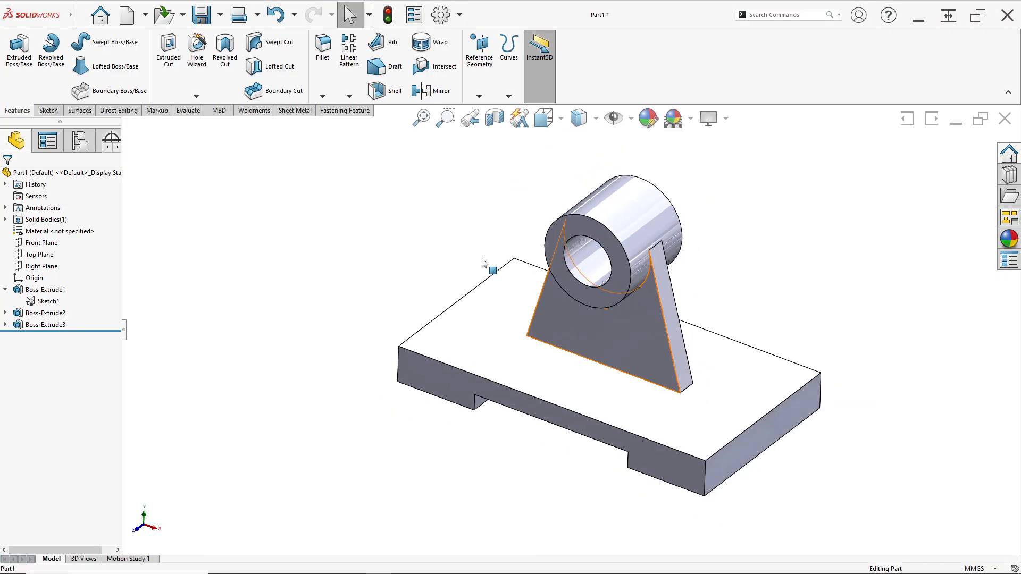
pyautogui.click(322, 58)
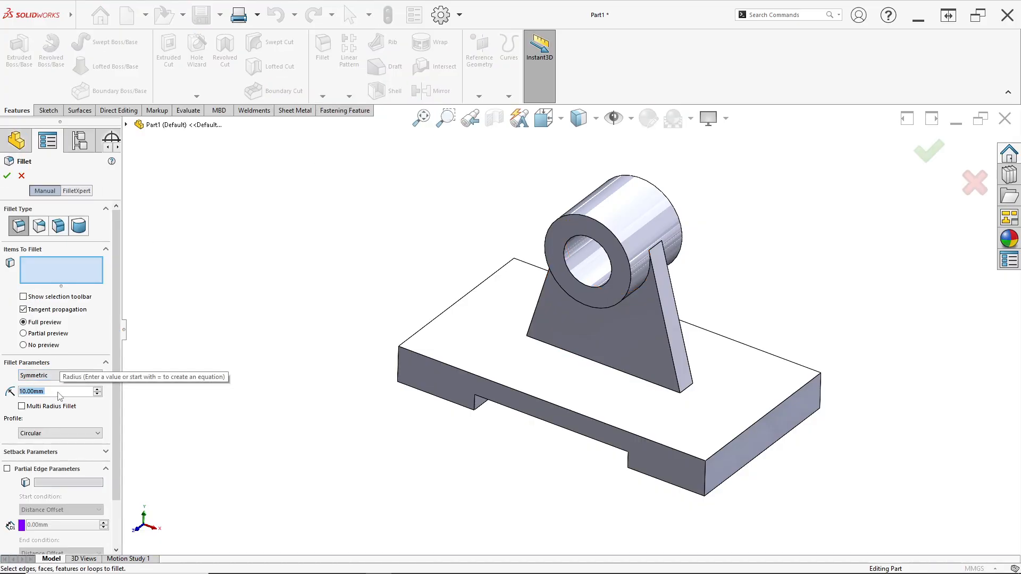
pyautogui.write('15')
pyautogui.press('Return')
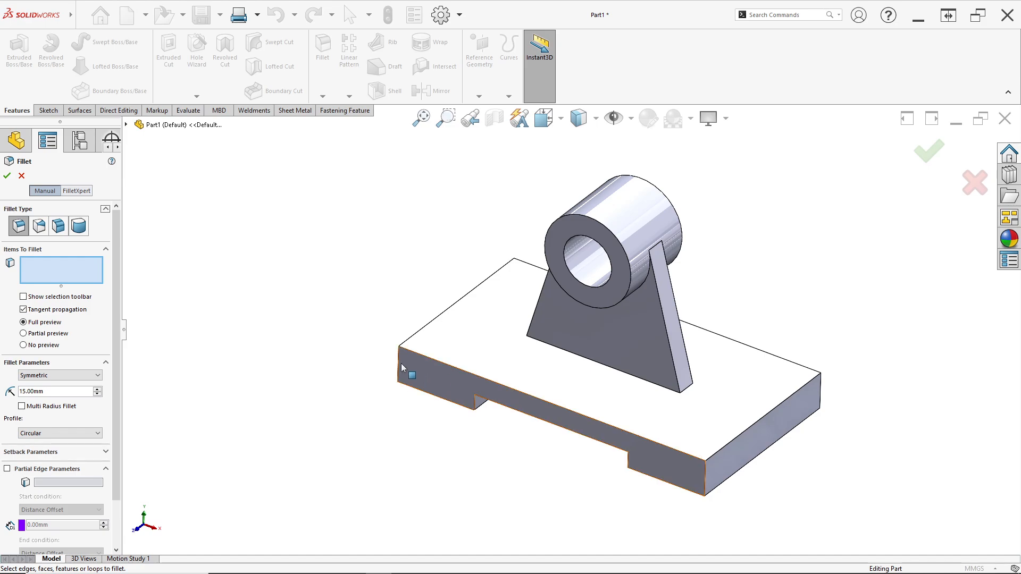
pyautogui.click(81, 275)
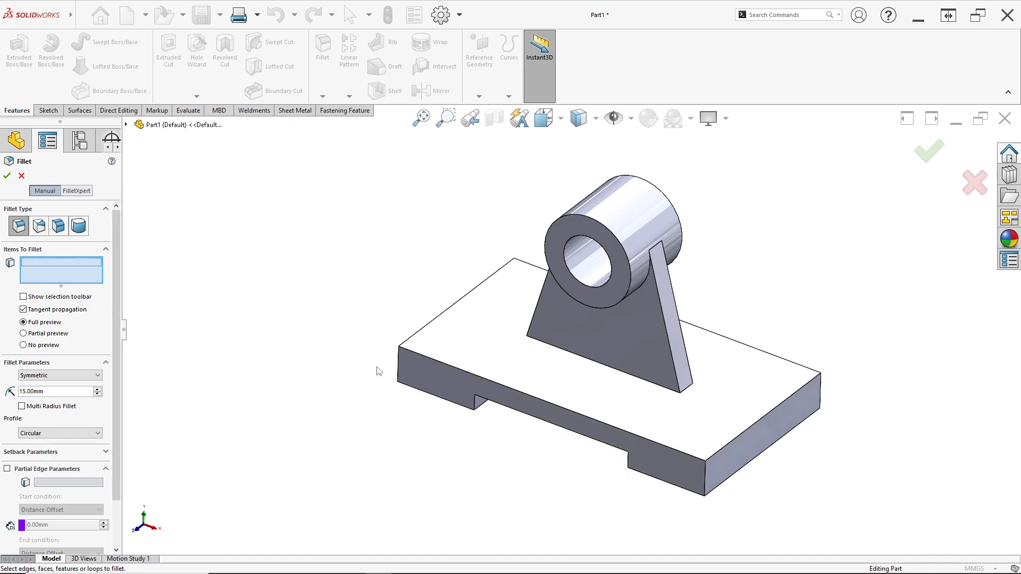
pyautogui.click(399, 367)
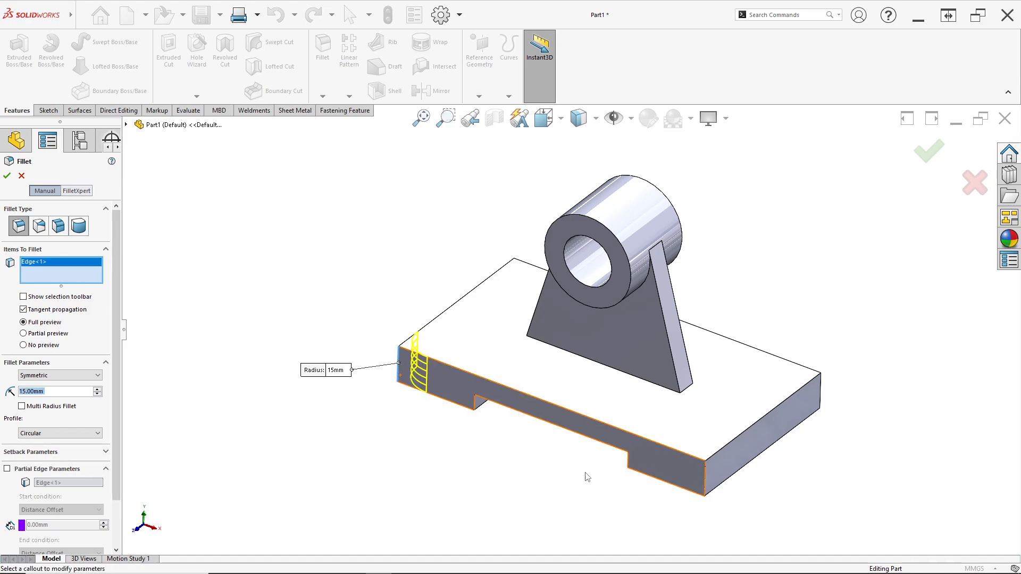
pyautogui.click(706, 475)
pyautogui.click(822, 396)
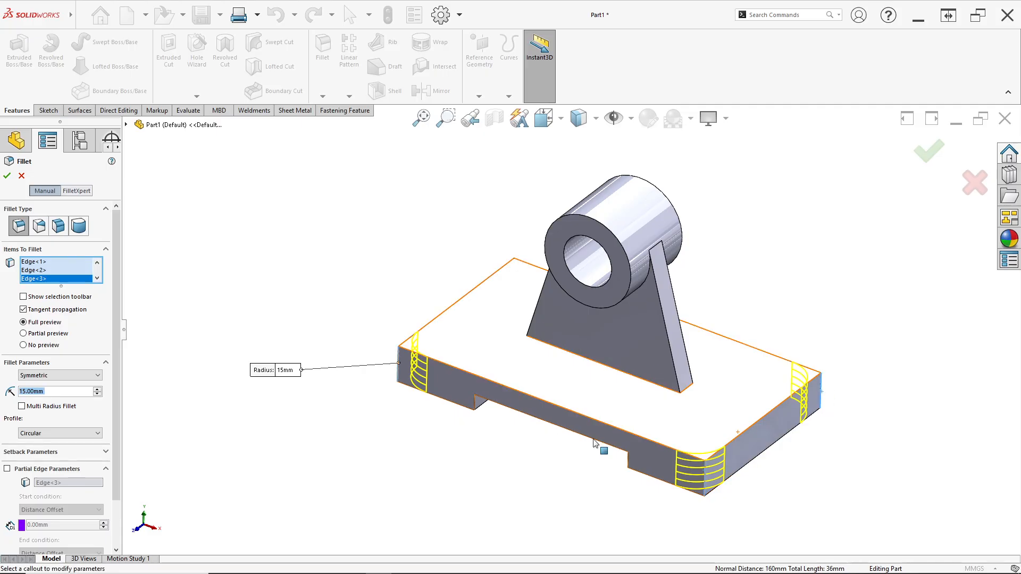
pyautogui.moveTo(599, 448); pyautogui.dragTo(451, 462, button='middle')
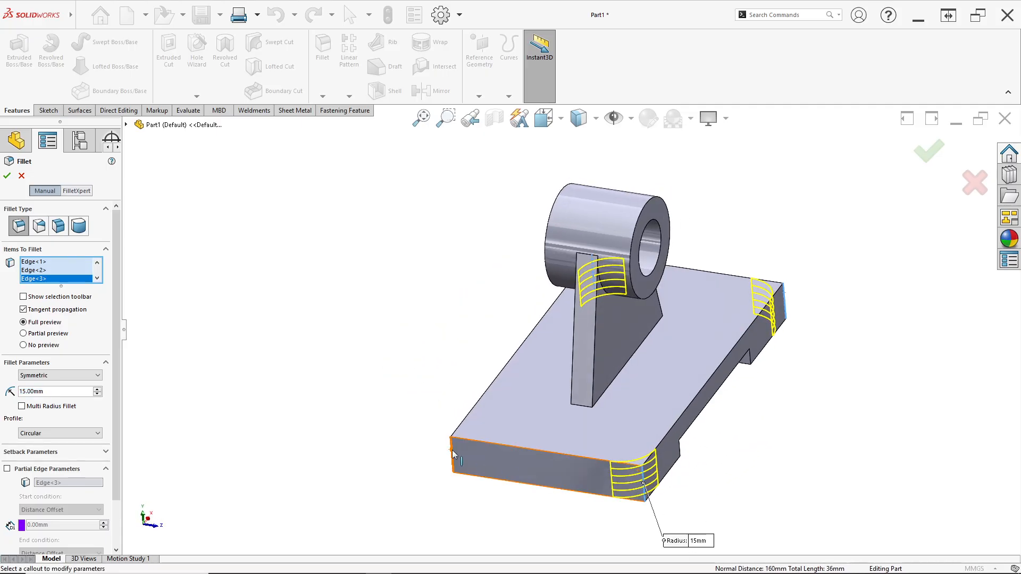
pyautogui.click(453, 454)
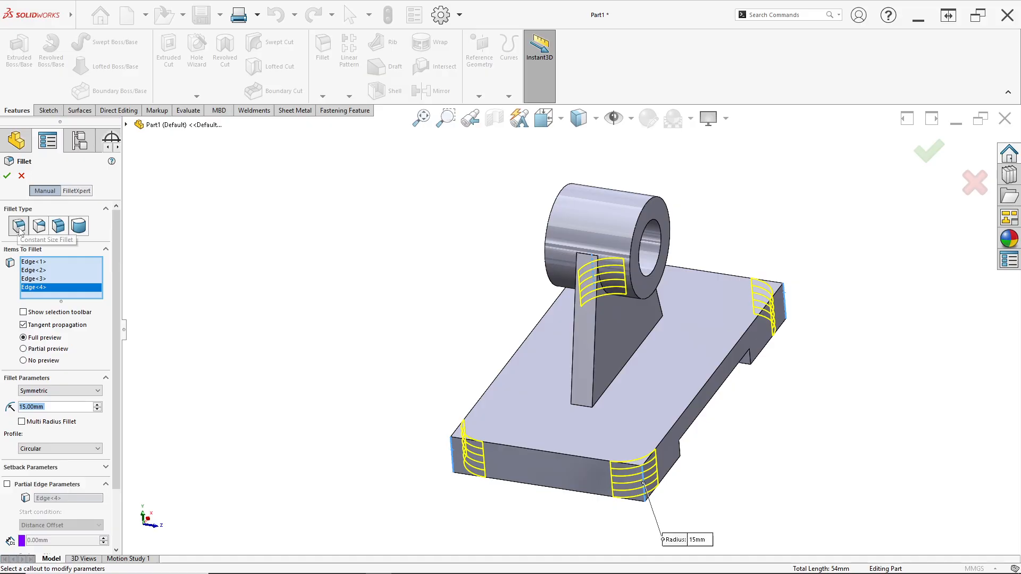
pyautogui.click(7, 176)
# - Start a sketch on the base's top face and draw two concentric circles near its left end for the drawing's bolt-hole boss
pyautogui.moveTo(278, 326); pyautogui.dragTo(443, 377, button='middle')
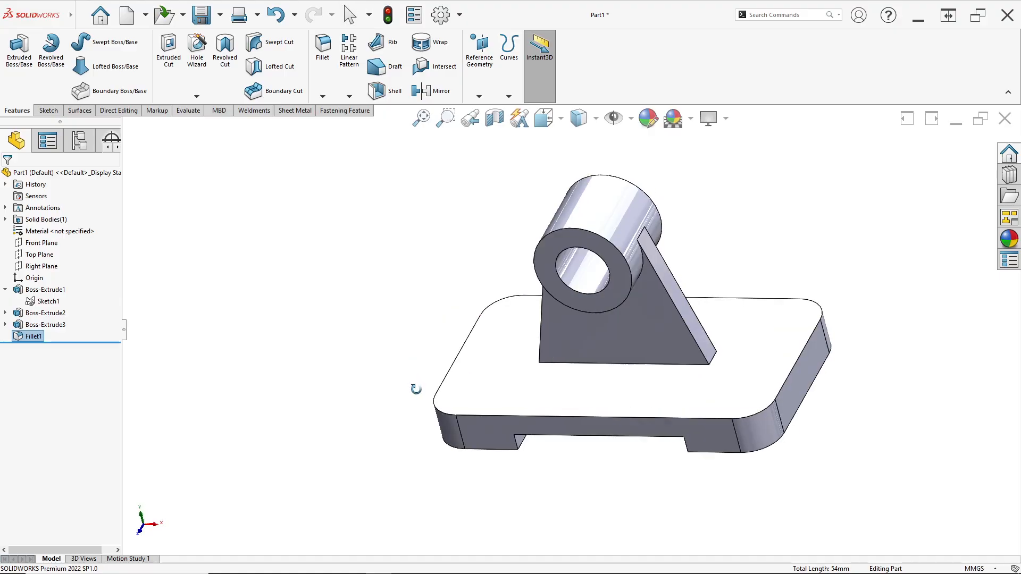
pyautogui.hotkey('alt', 'Tab')
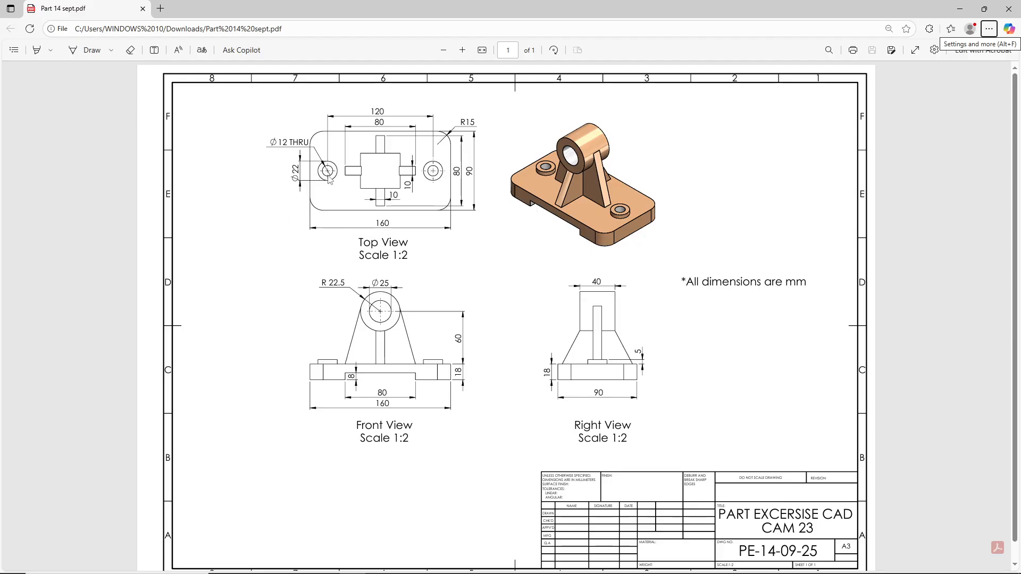
pyautogui.hotkey('alt', 'Tab')
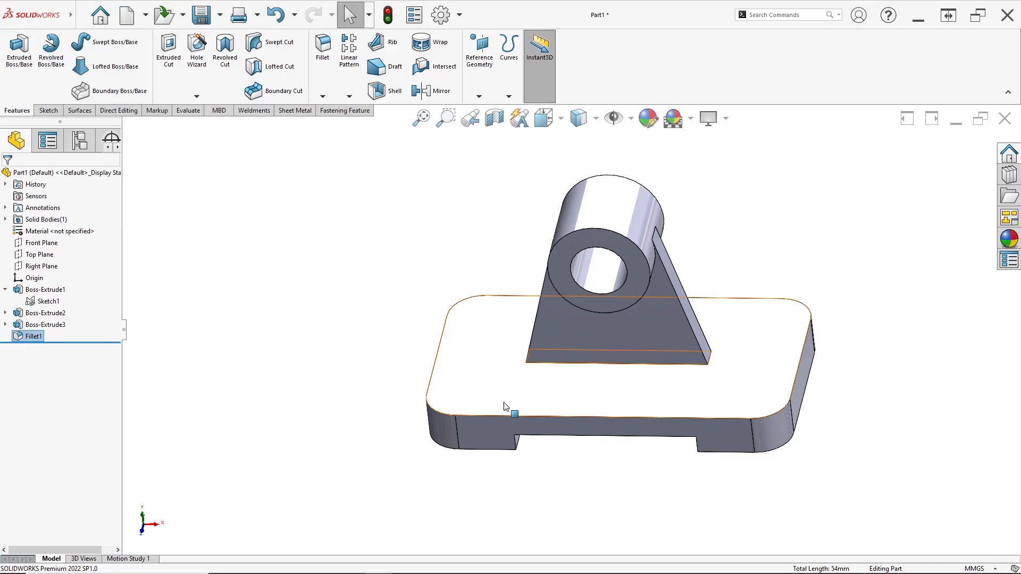
pyautogui.click(493, 355)
pyautogui.rightClick(493, 354)
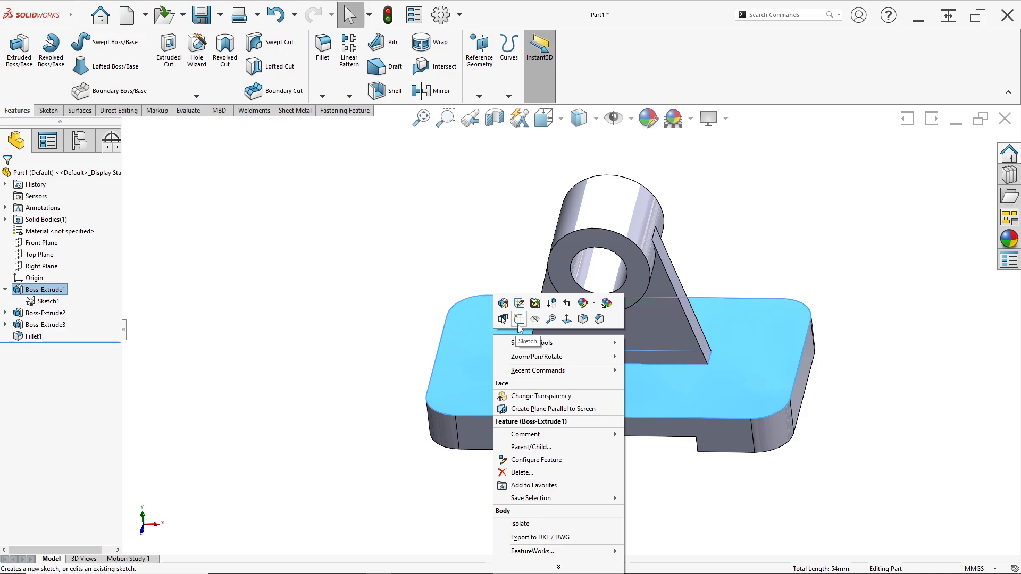
pyautogui.click(518, 319)
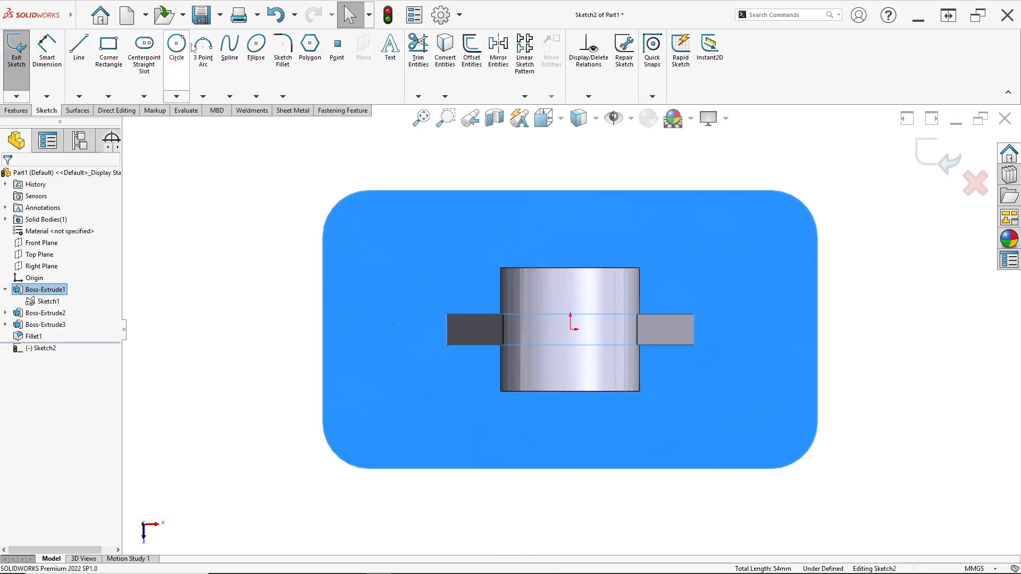
pyautogui.click(177, 47)
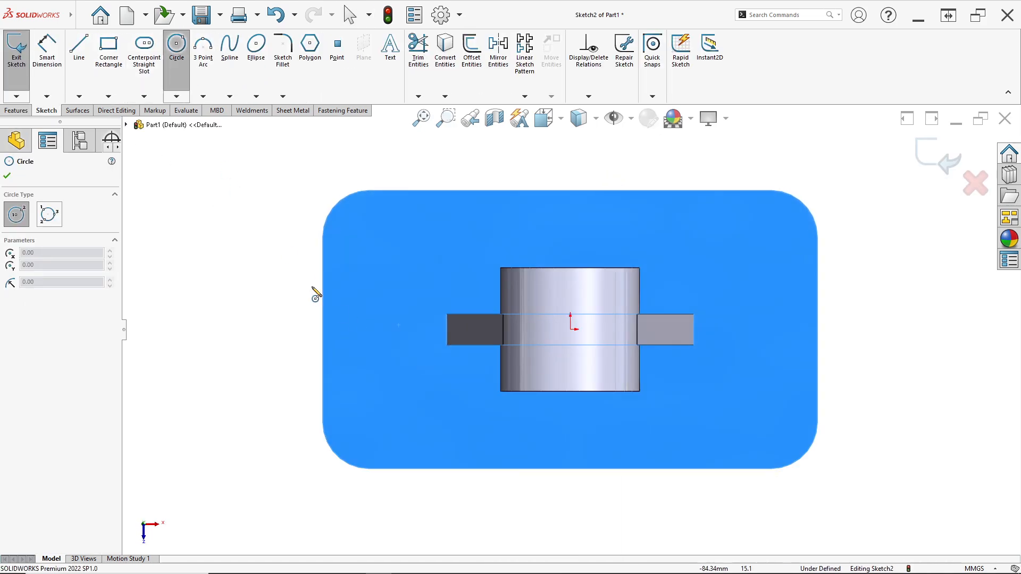
pyautogui.click(367, 330)
pyautogui.click(380, 344)
pyautogui.click(367, 330)
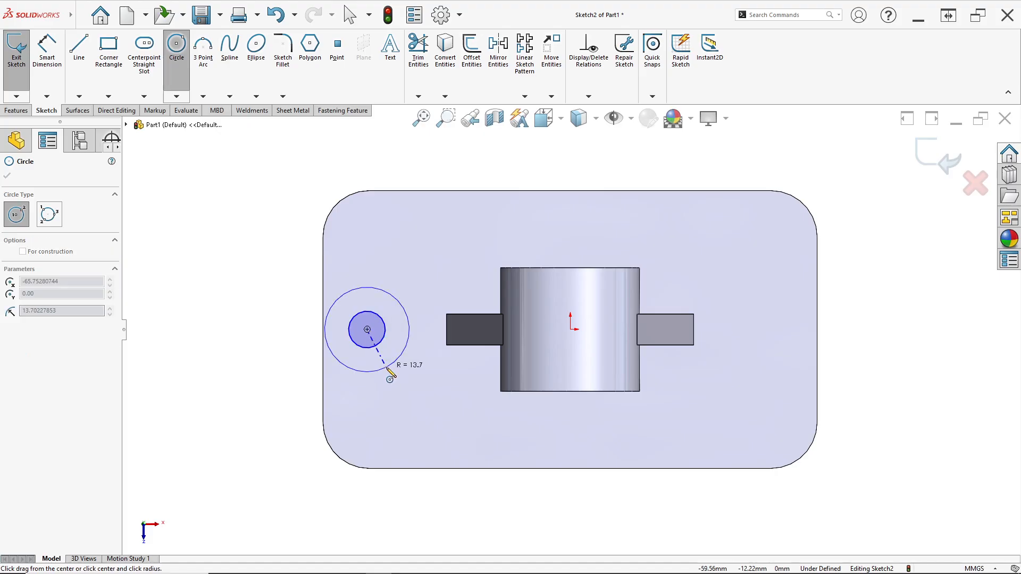
pyautogui.click(385, 358)
pyautogui.press('Escape')
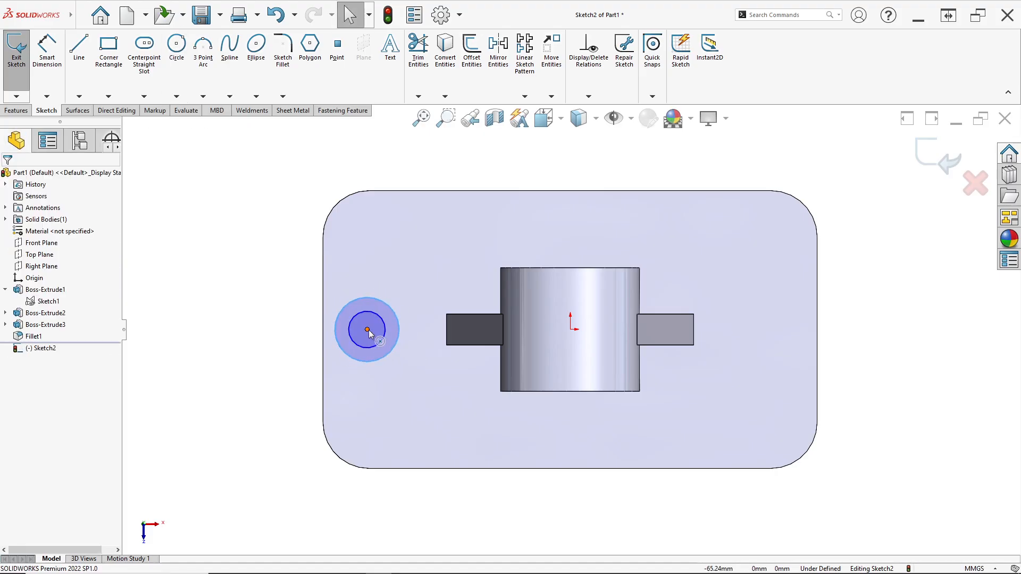
# - Add a Horizontal relation between the concentric circles' center and the origin
pyautogui.click(367, 331)
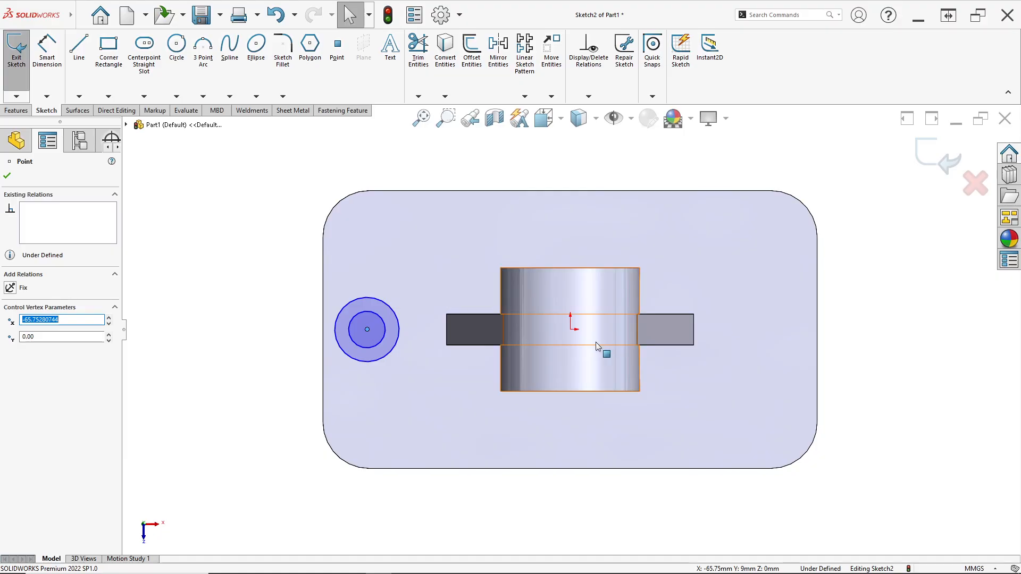
pyautogui.keyDown('ctrl'); pyautogui.click(571, 329); pyautogui.keyUp('ctrl')
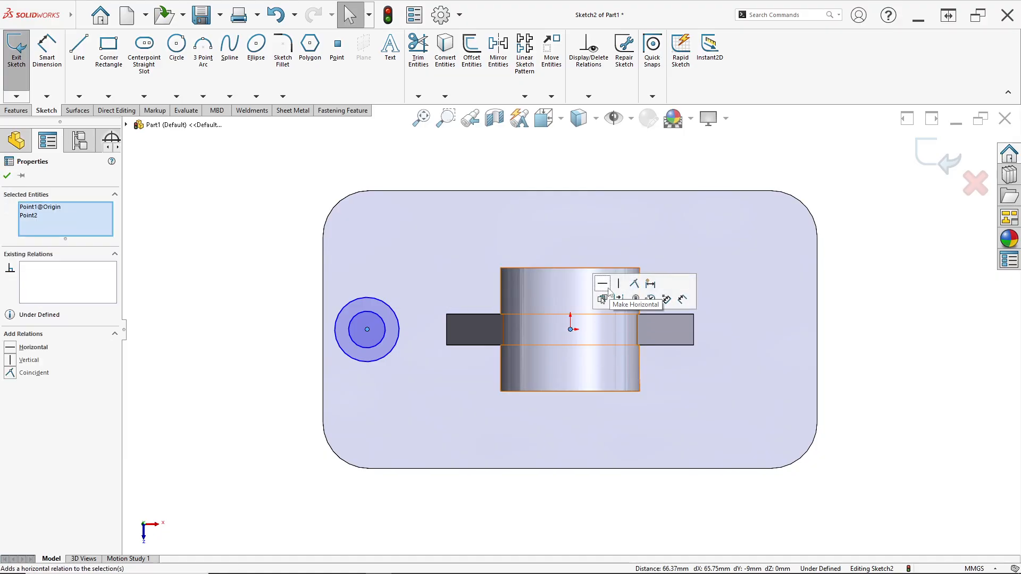
pyautogui.click(604, 287)
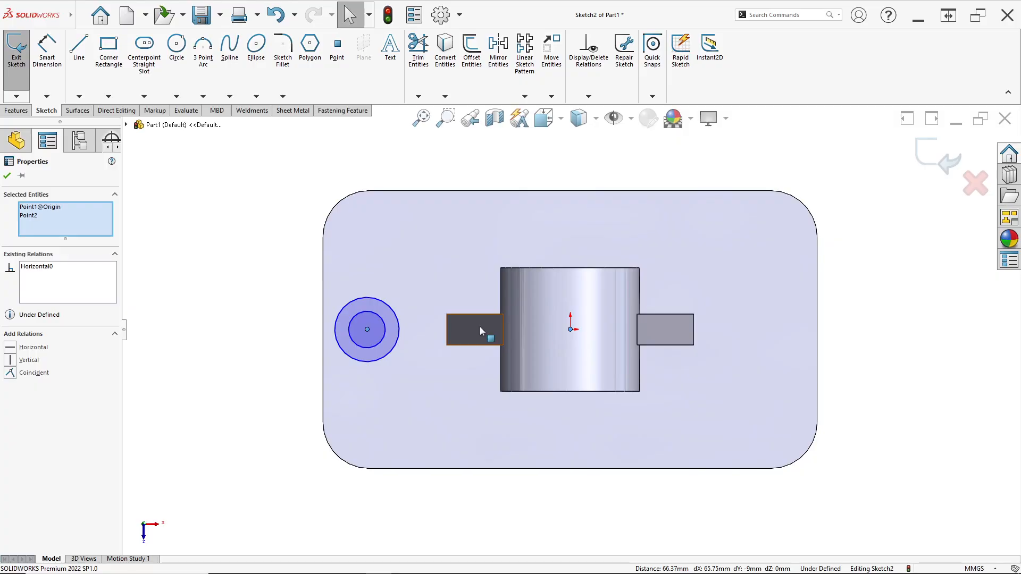
# - Dimension the distance from the circles' center to the origin as 60 mm, based on the hole spacing in the PDF drawing
pyautogui.click(58, 79)
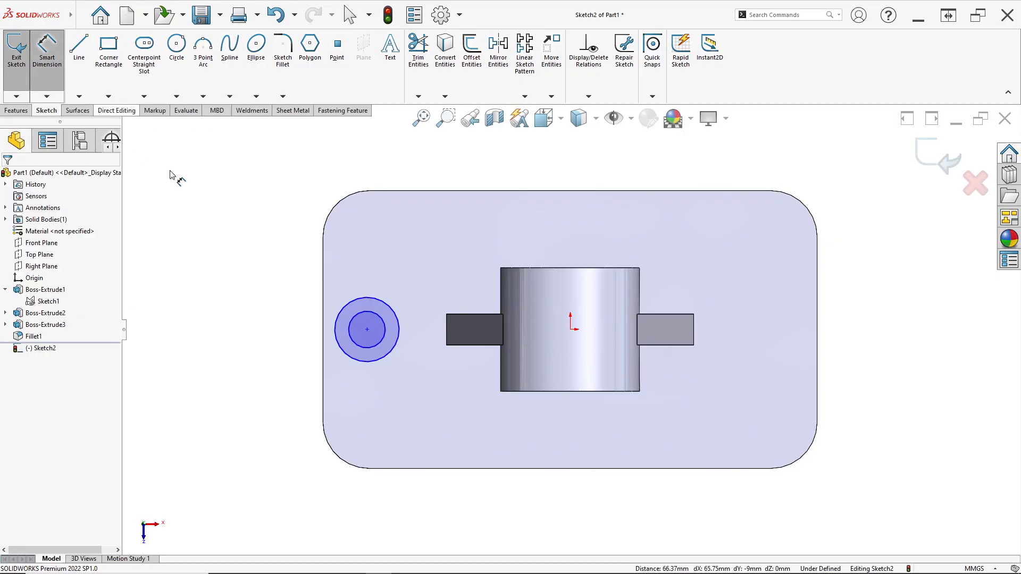
pyautogui.click(367, 330)
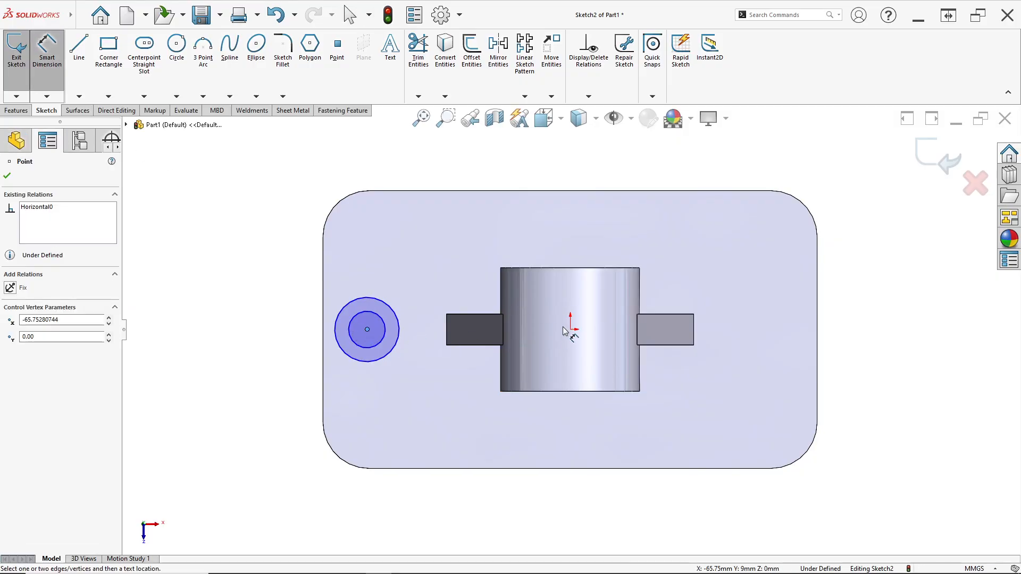
pyautogui.click(570, 330)
pyautogui.click(505, 175)
pyautogui.hotkey('alt', 'Tab')
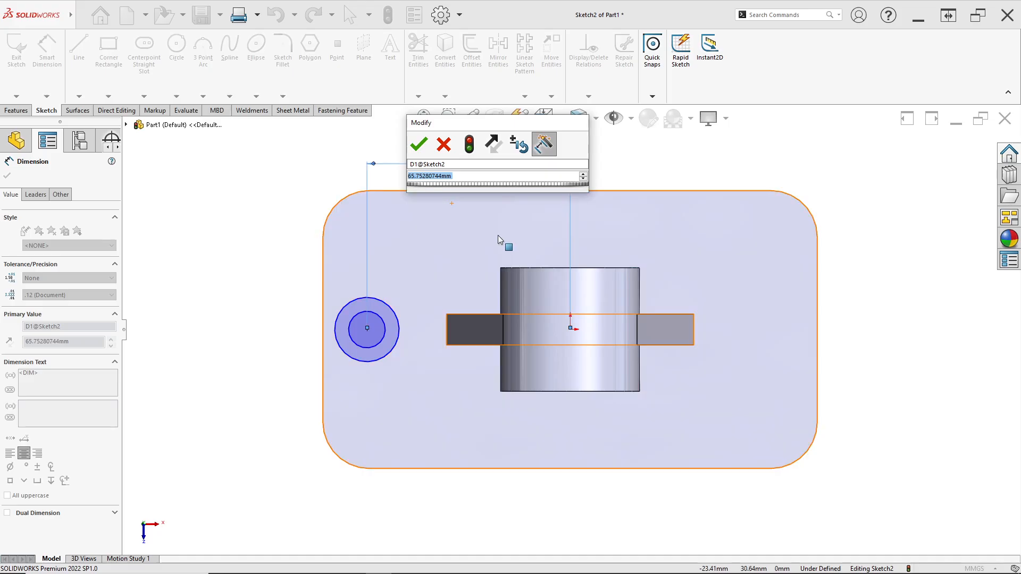
pyautogui.write('8')
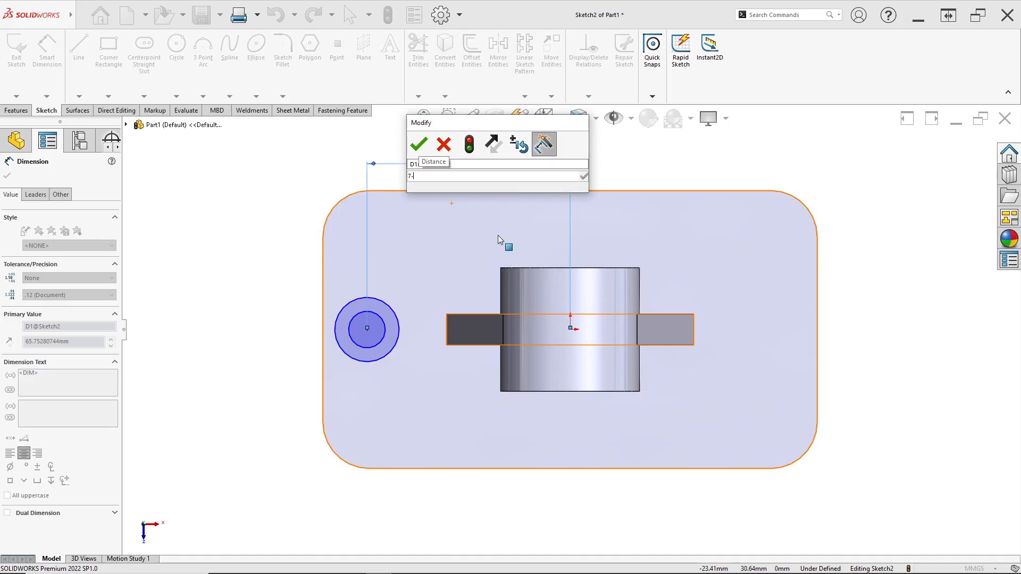
pyautogui.press('BackSpace')
pyautogui.write('60')
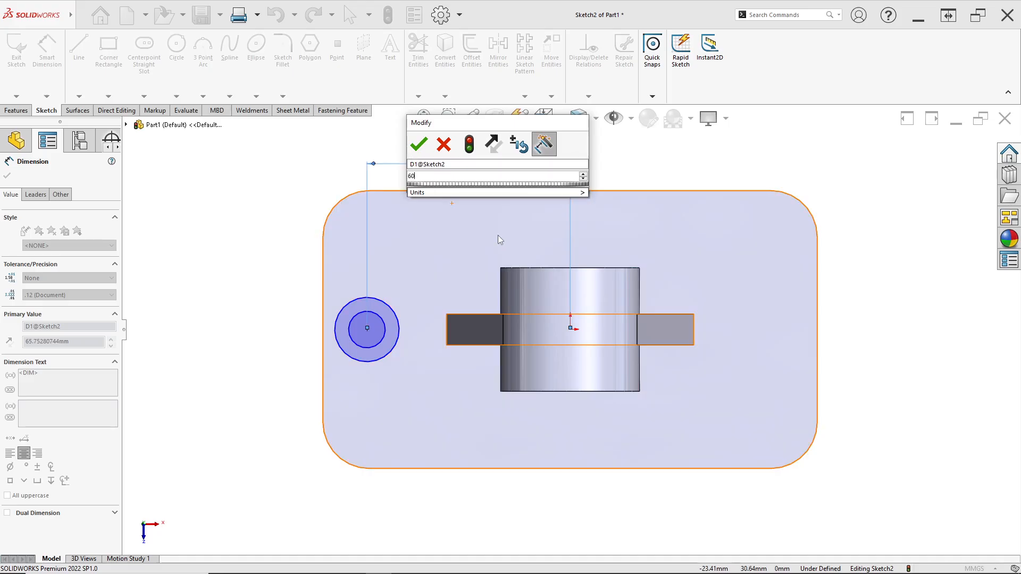
pyautogui.press('Return')
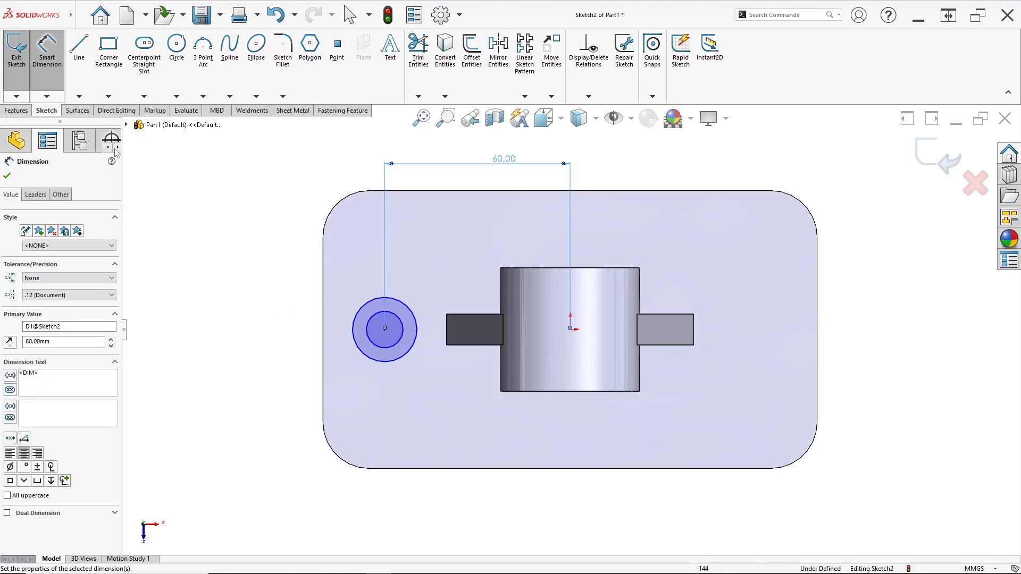
# - Dimension the inner circle's diameter as 12 mm, following the through-hole callout in the PDF drawing's top view
pyautogui.click(372, 328)
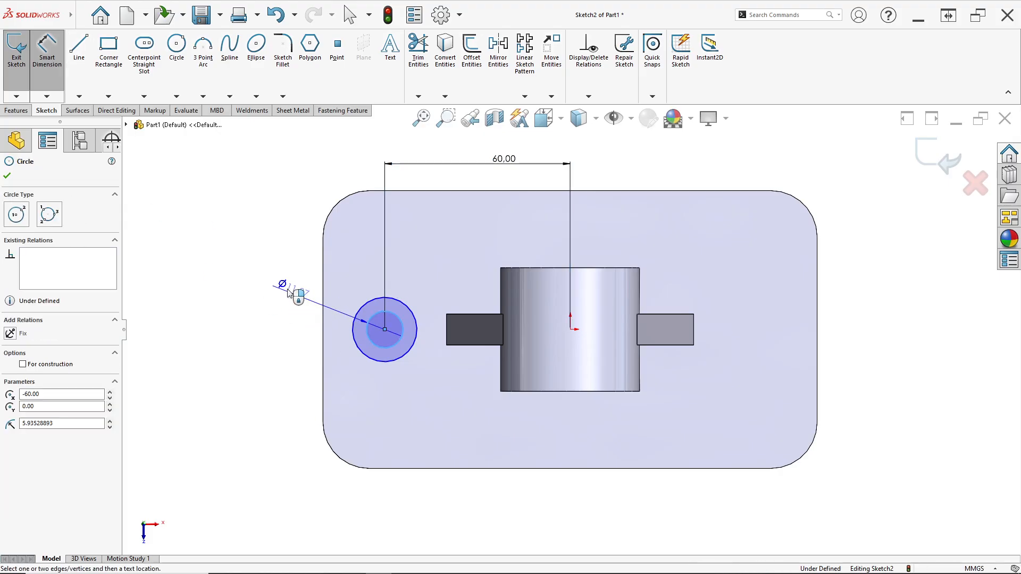
pyautogui.click(283, 278)
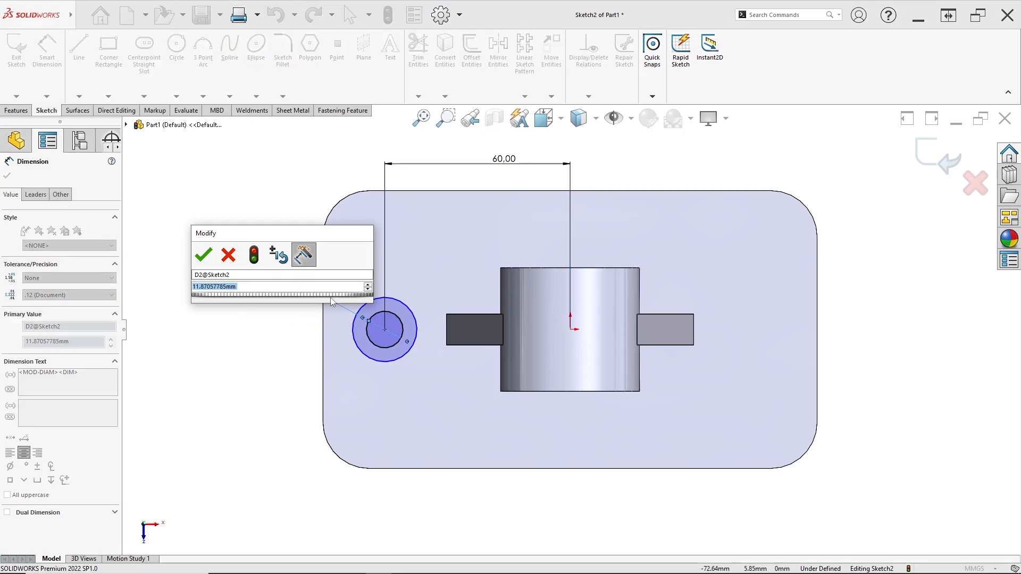
pyautogui.hotkey('alt', 'Tab')
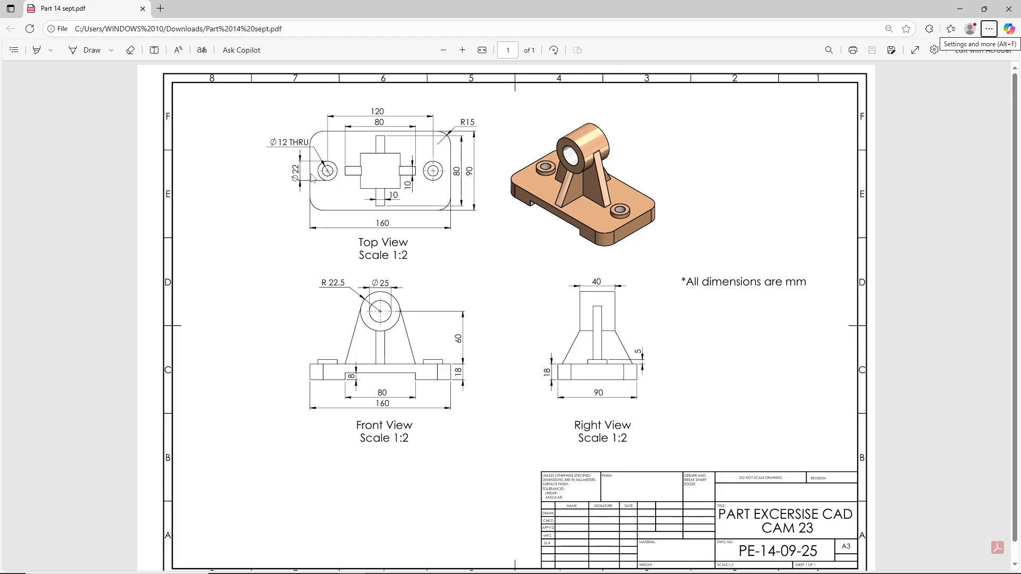
pyautogui.keyDown('ctrl'); pyautogui.scroll(1, 237, 167); pyautogui.keyUp('ctrl')
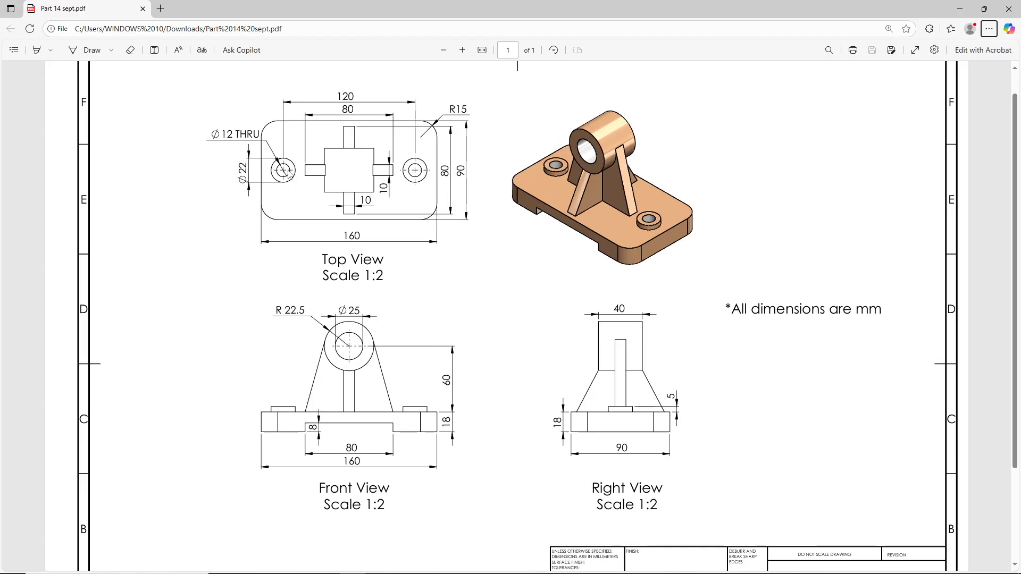
pyautogui.hotkey('alt', 'Tab')
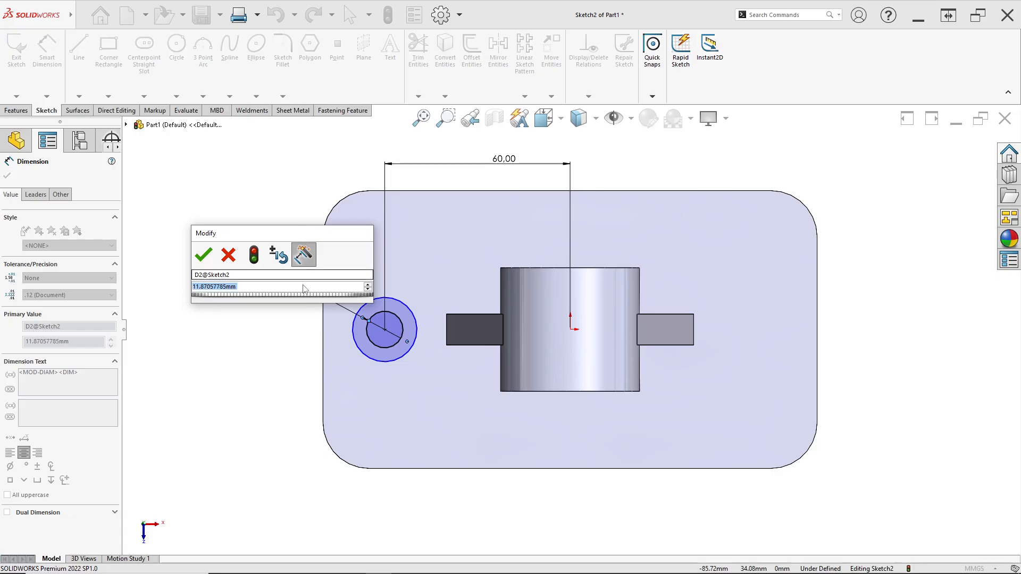
pyautogui.write('12')
pyautogui.click(204, 255)
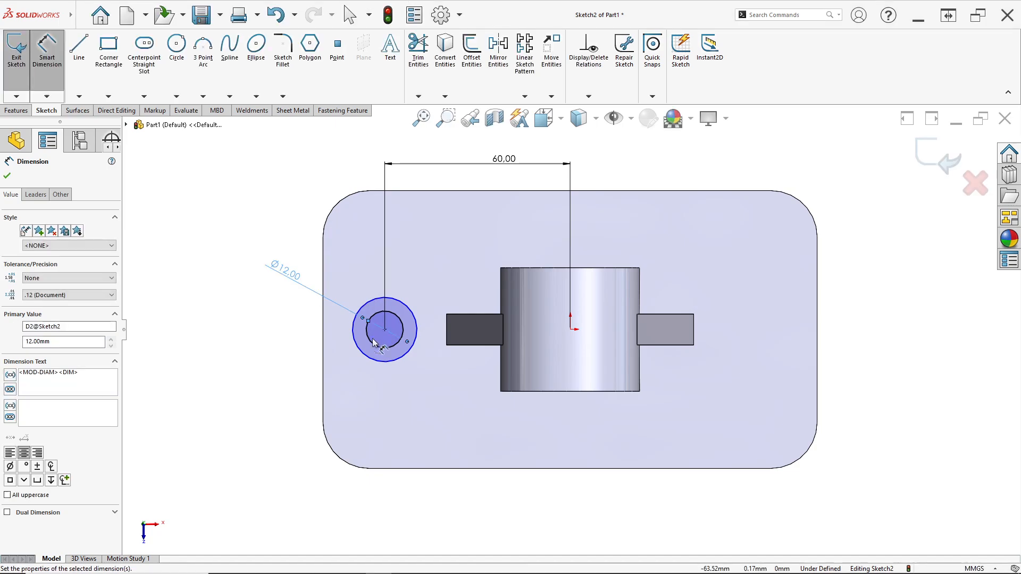
# - Dimension the outer circle's diameter as 22 mm, following the boss size in the PDF drawing
pyautogui.click(354, 334)
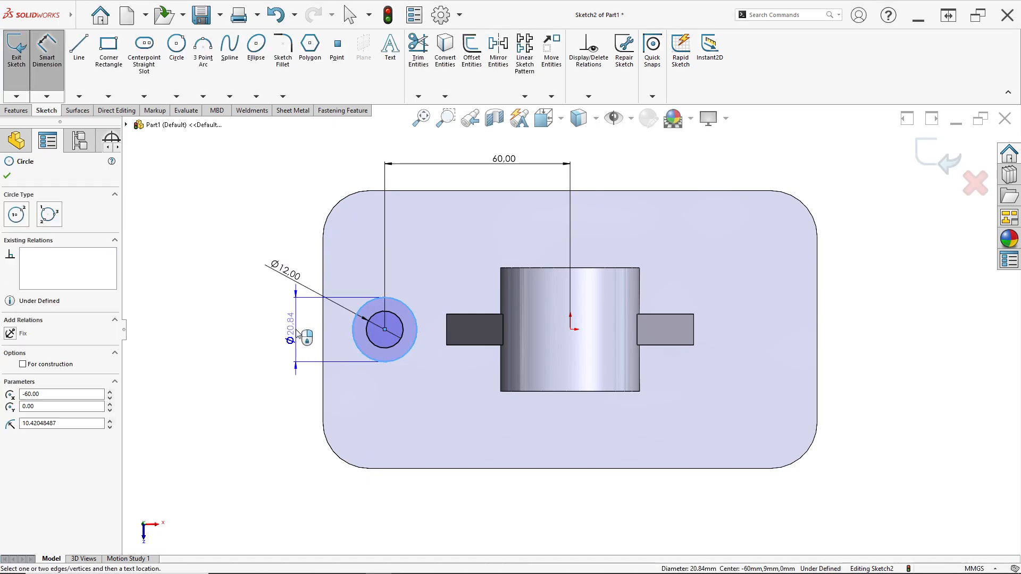
pyautogui.click(304, 339)
pyautogui.hotkey('alt', 'Tab')
pyautogui.hotkey('alt', 'Tab')
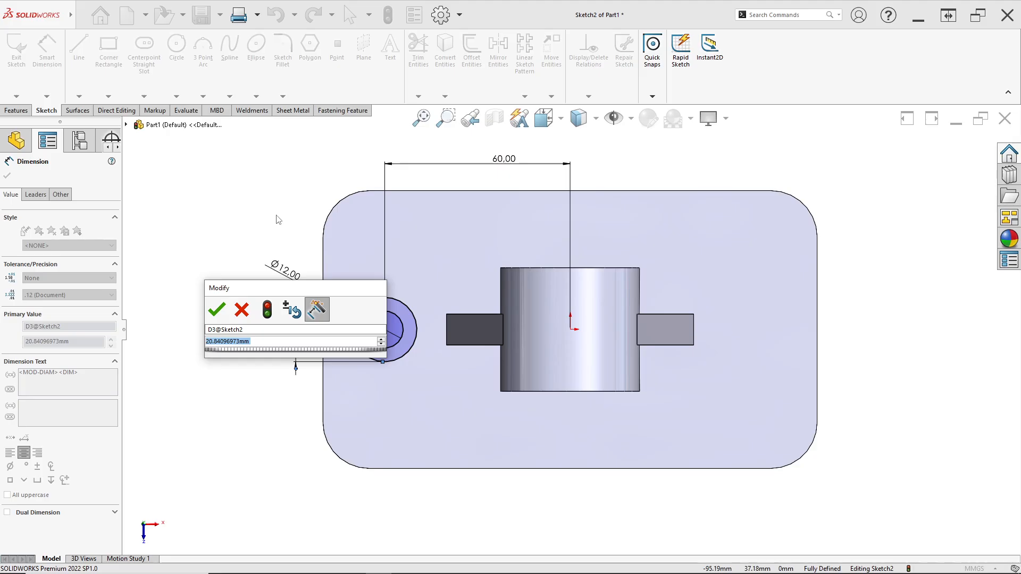
pyautogui.write('22')
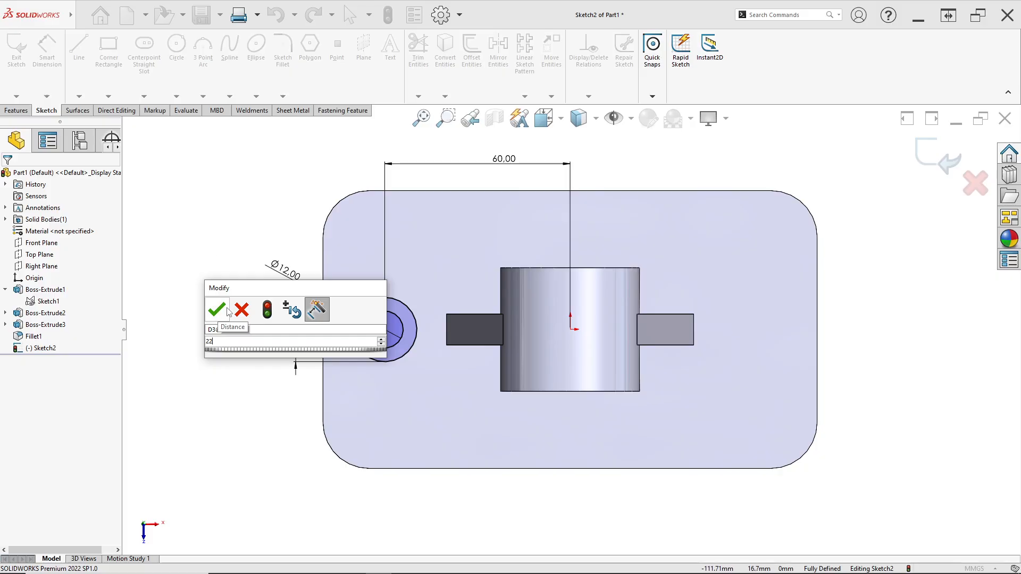
pyautogui.press('Return')
# - Start an Extruded Cut from the two-circle sketch with the end condition Through All
pyautogui.moveTo(399, 304); pyautogui.dragTo(375, 241, button='middle')
pyautogui.scroll(2, 440, 339)
pyautogui.moveTo(440, 338); pyautogui.dragTo(399, 327, button='middle')
pyautogui.scroll(-1, 396, 329)
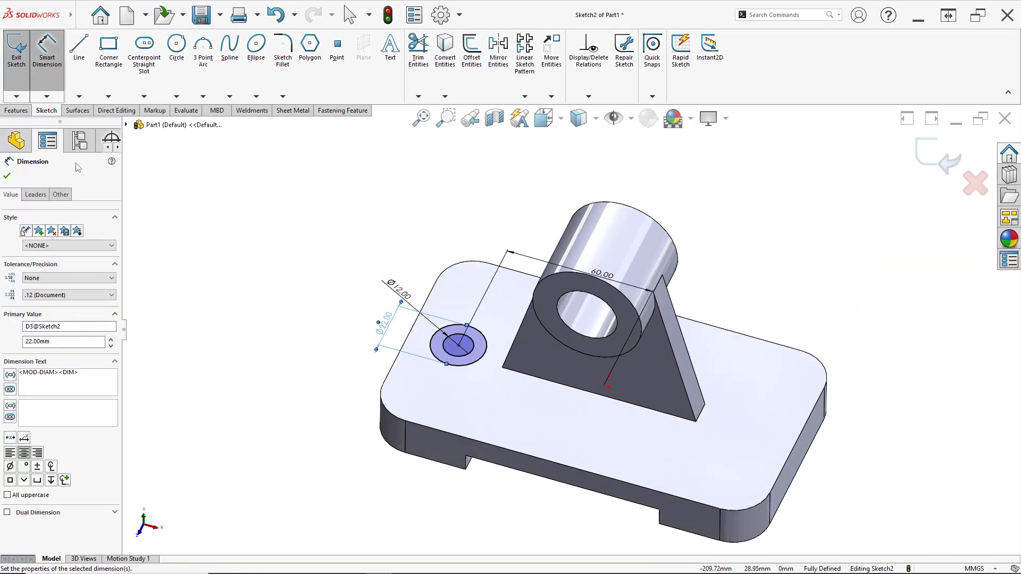
pyautogui.click(16, 111)
pyautogui.click(168, 50)
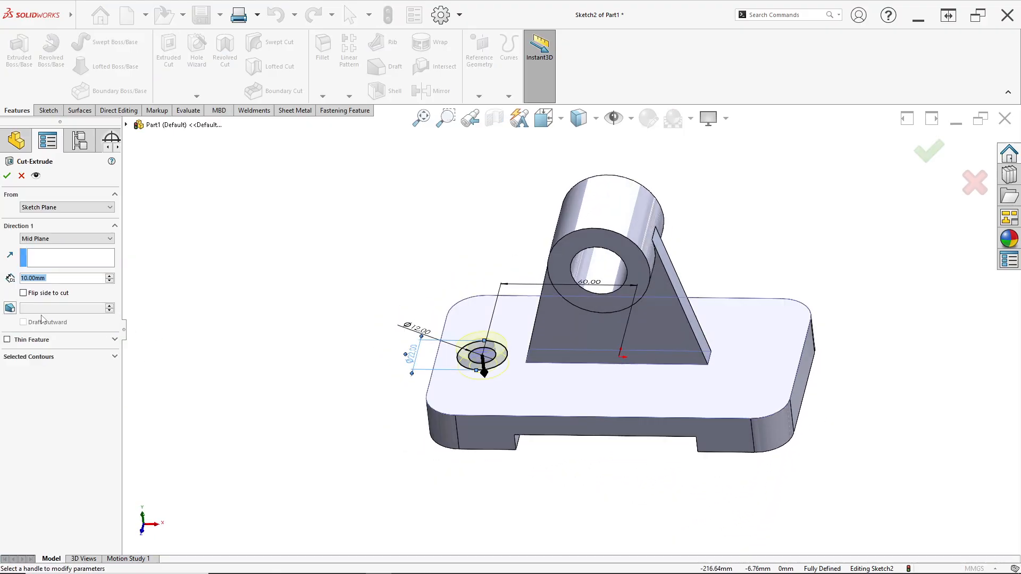
pyautogui.click(33, 239)
pyautogui.click(45, 256)
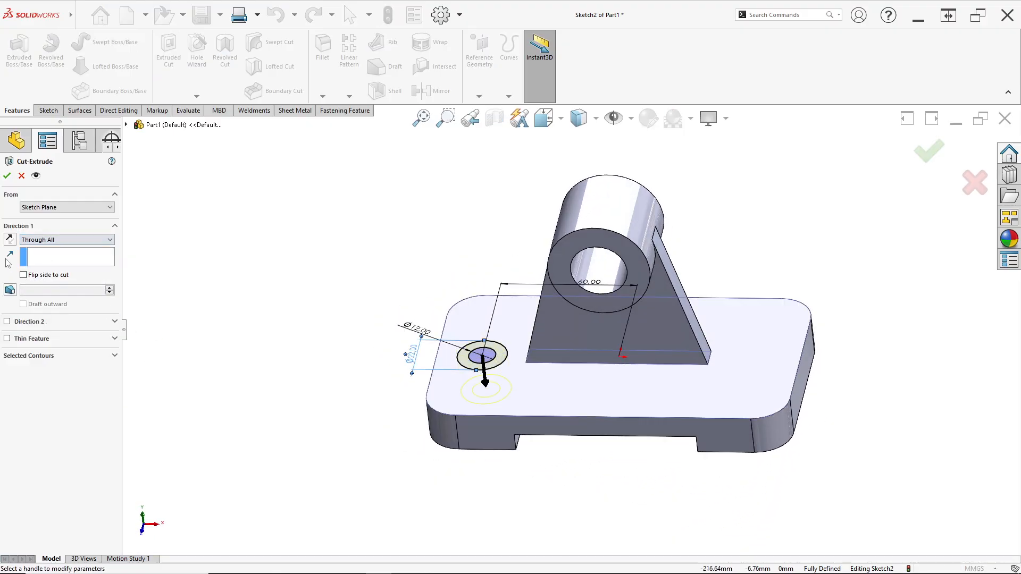
# - Restrict the cut to the inner 12 mm circle region, check the hole callout in the PDF, and create the hole
pyautogui.click(56, 356)
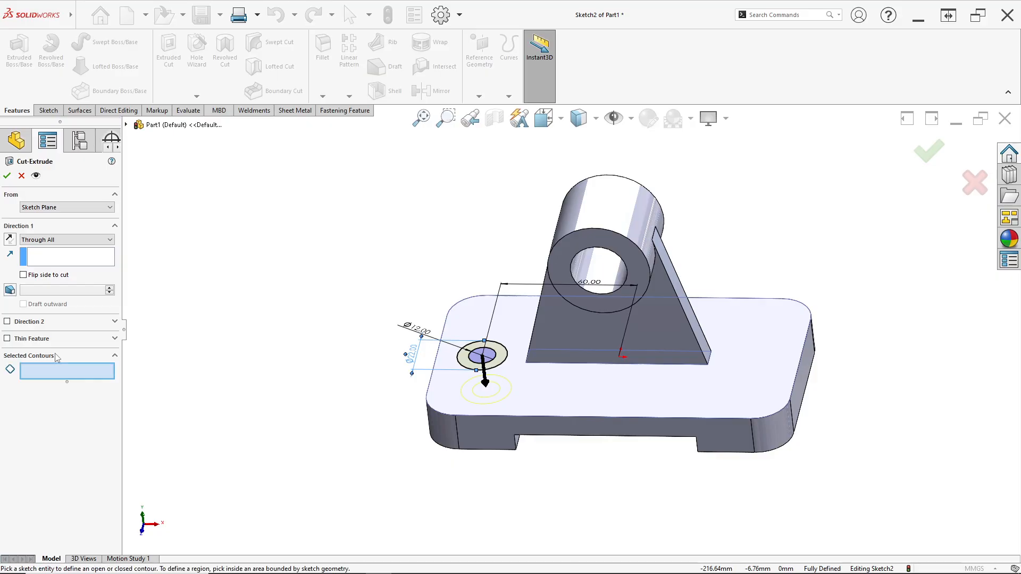
pyautogui.scroll(-3, 484, 354)
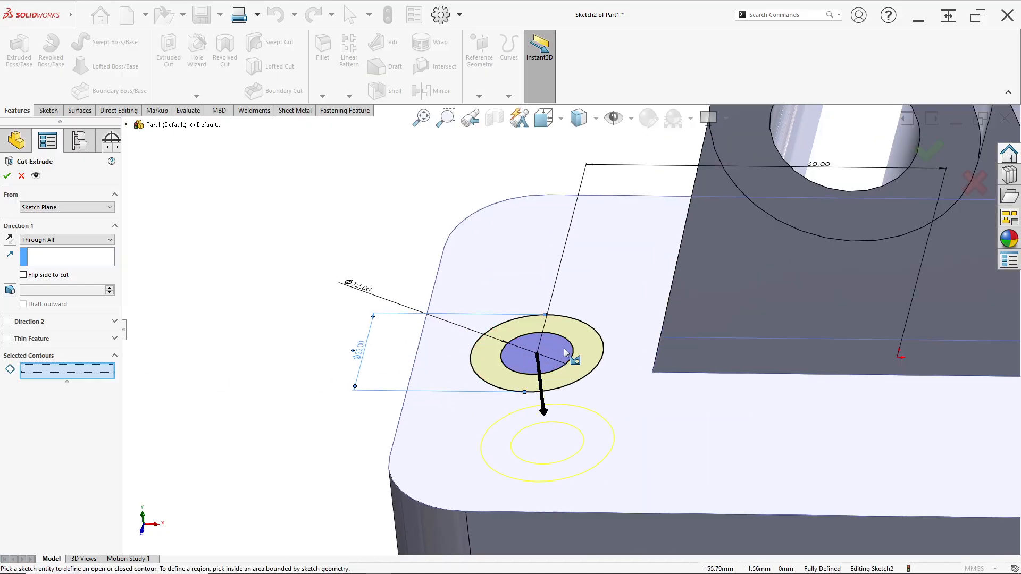
pyautogui.click(563, 352)
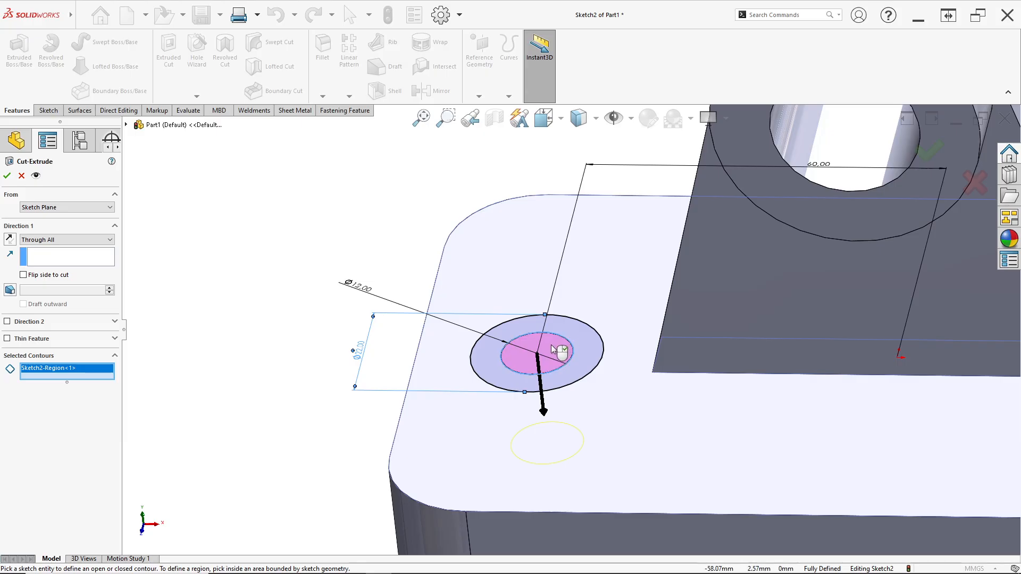
pyautogui.hotkey('alt', 'Tab')
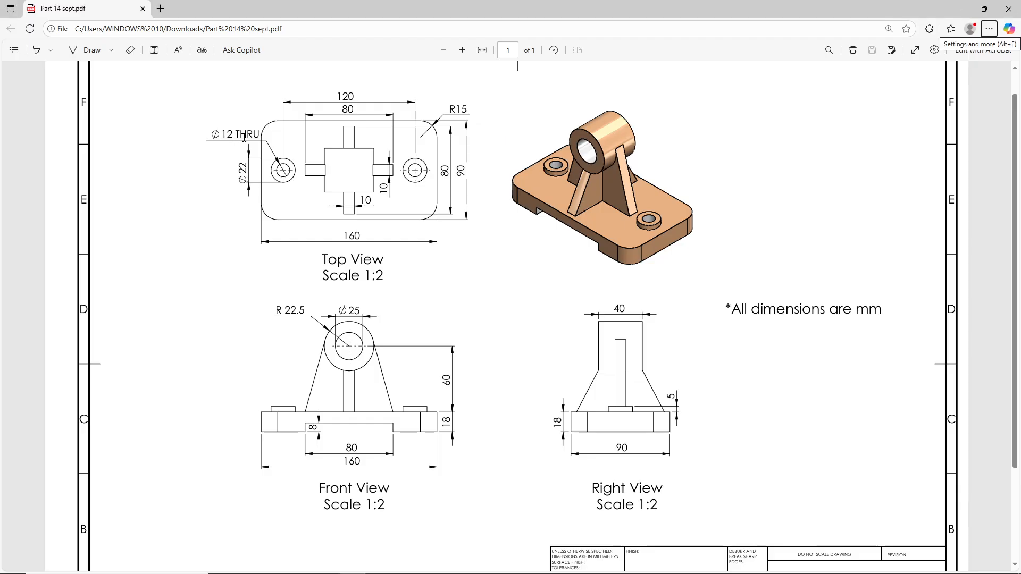
pyautogui.hotkey('alt', 'Tab')
pyautogui.hotkey('alt', 'Tab')
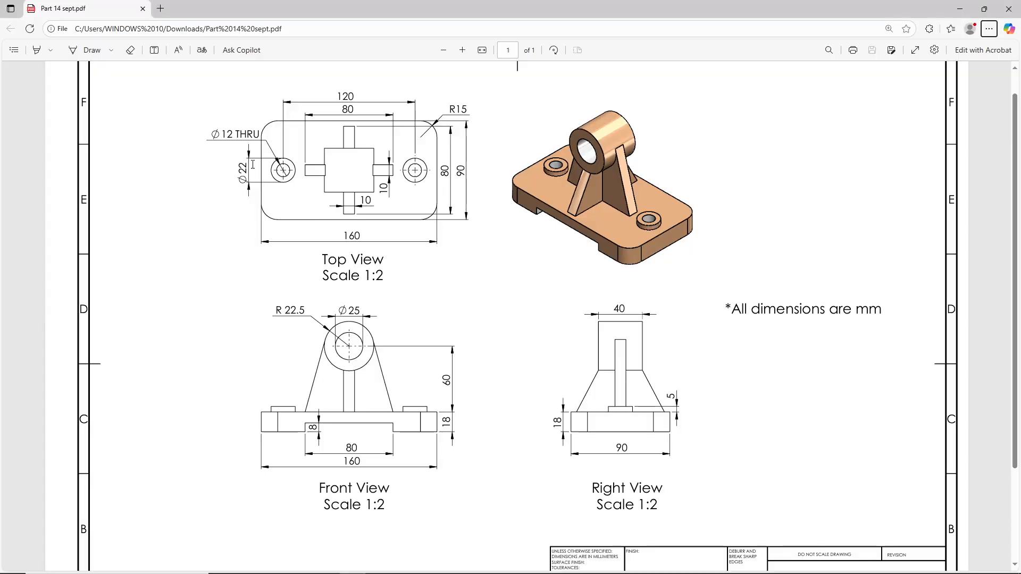
pyautogui.hotkey('alt', 'Tab')
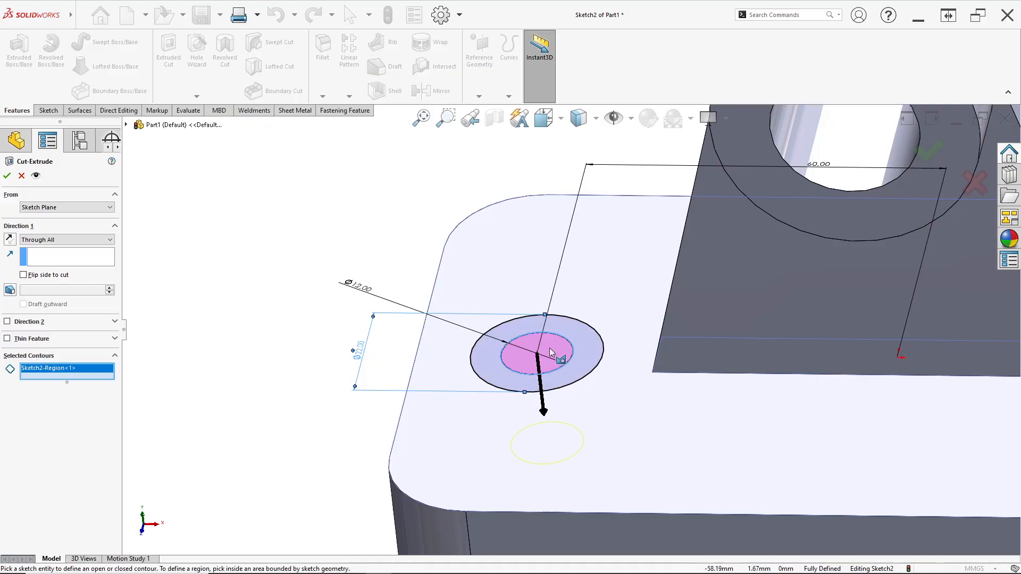
pyautogui.click(7, 176)
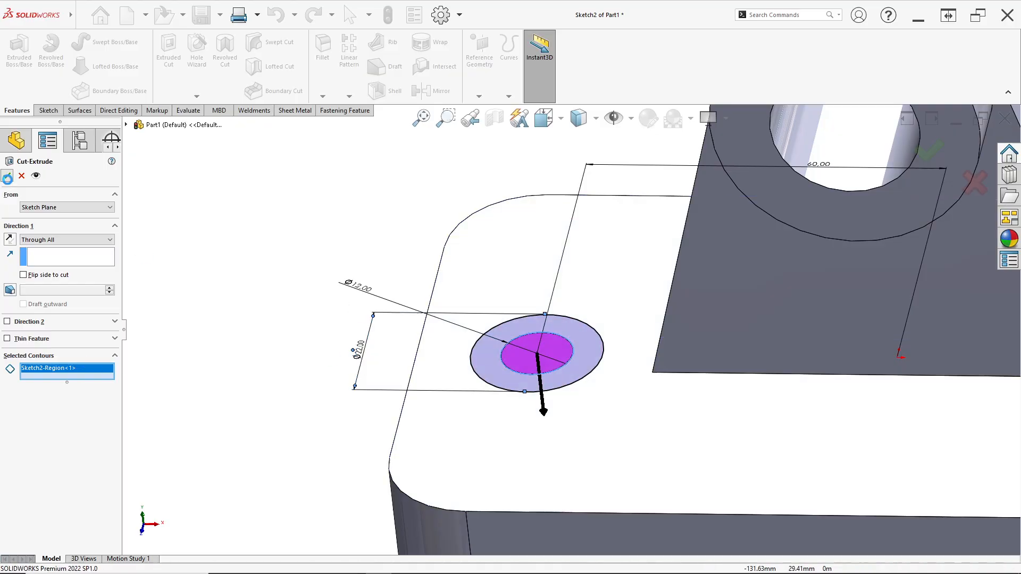
# - Check the boss height in the PDF's right view, then start an Extruded Boss from the cut's sketch with a Blind end condition
pyautogui.moveTo(413, 321)
pyautogui.mouseDown(button='middle')
pyautogui.moveTo(622, 447)
pyautogui.moveTo(656, 410)
pyautogui.moveTo(632, 396)
pyautogui.mouseUp(button='middle')
pyautogui.hotkey('alt', 'Tab')
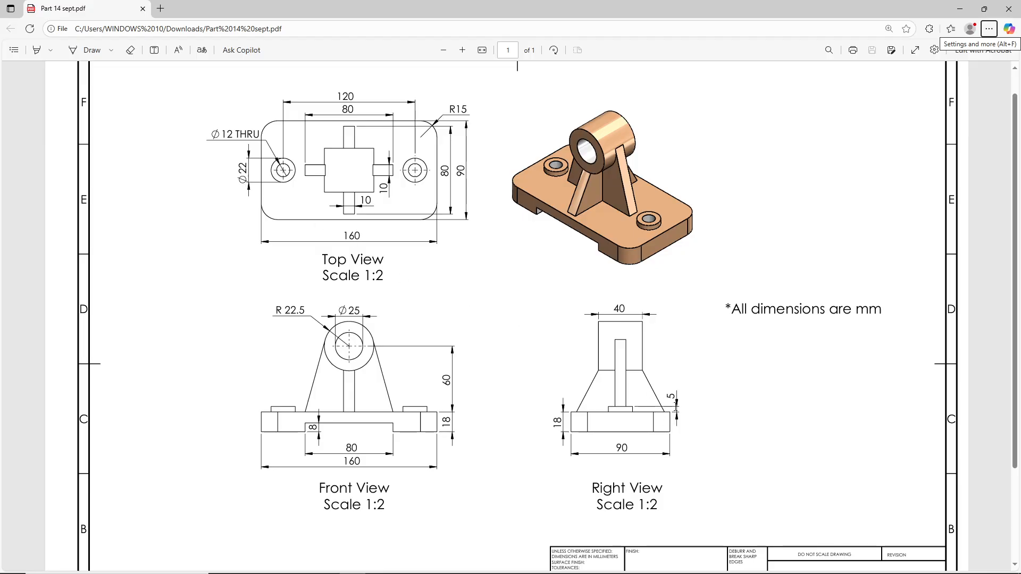
pyautogui.hotkey('alt', 'Tab')
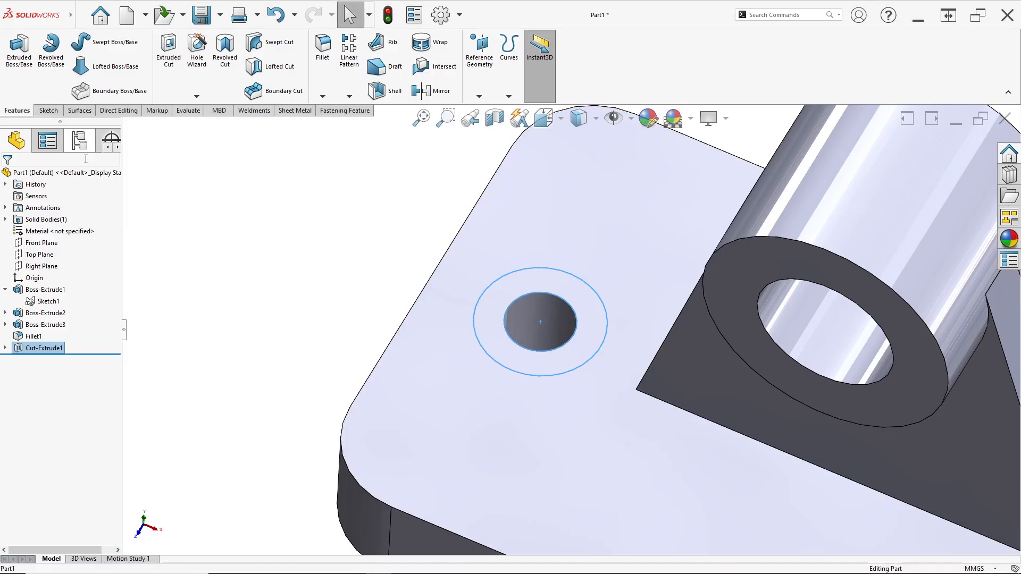
pyautogui.click(5, 348)
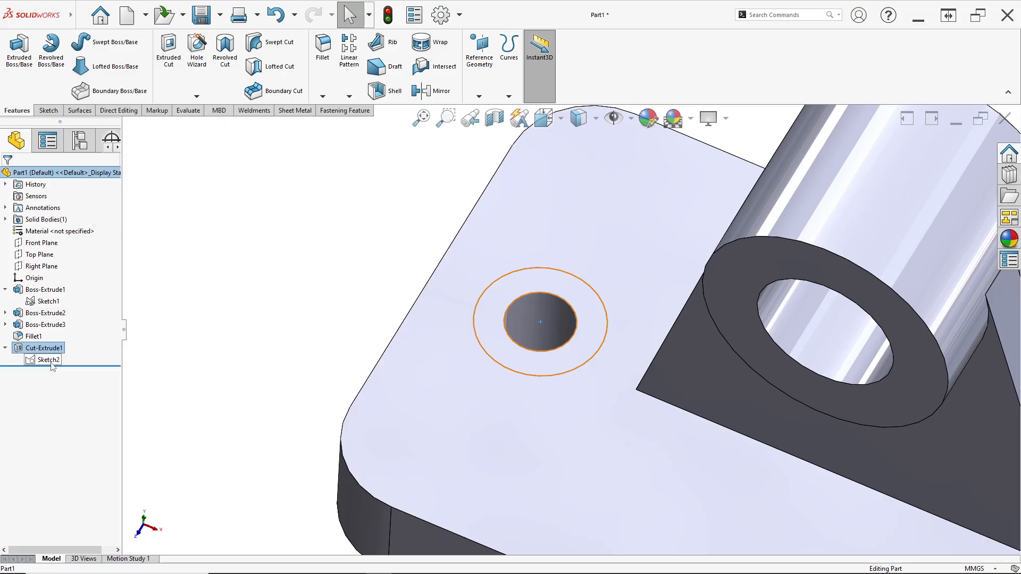
pyautogui.click(48, 360)
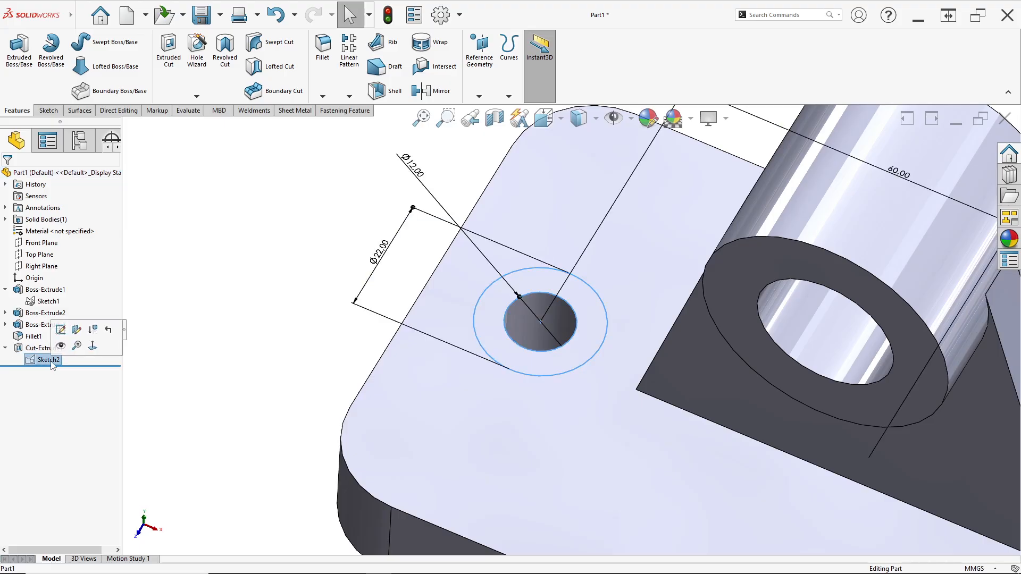
pyautogui.click(14, 72)
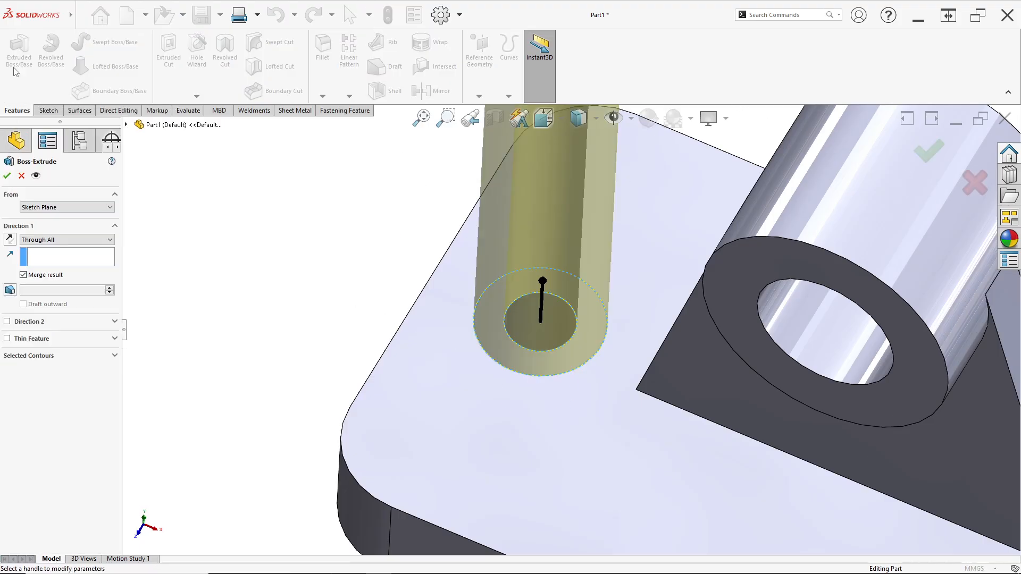
pyautogui.click(36, 242)
pyautogui.click(48, 250)
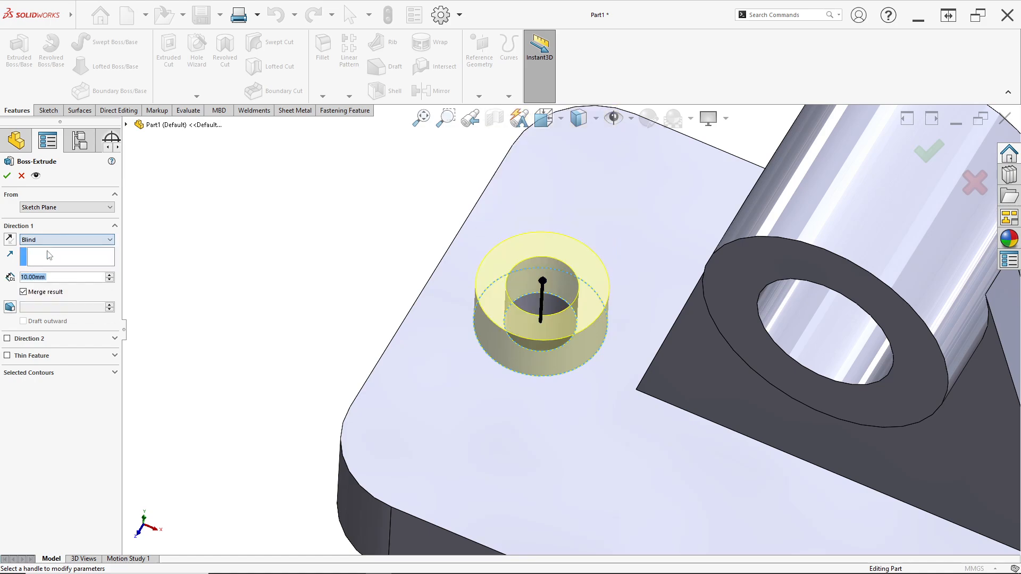
# - Replace the selected contour with the ring between the two circles and extrude it 5 mm as the raised bolt-hole boss
pyautogui.click(33, 374)
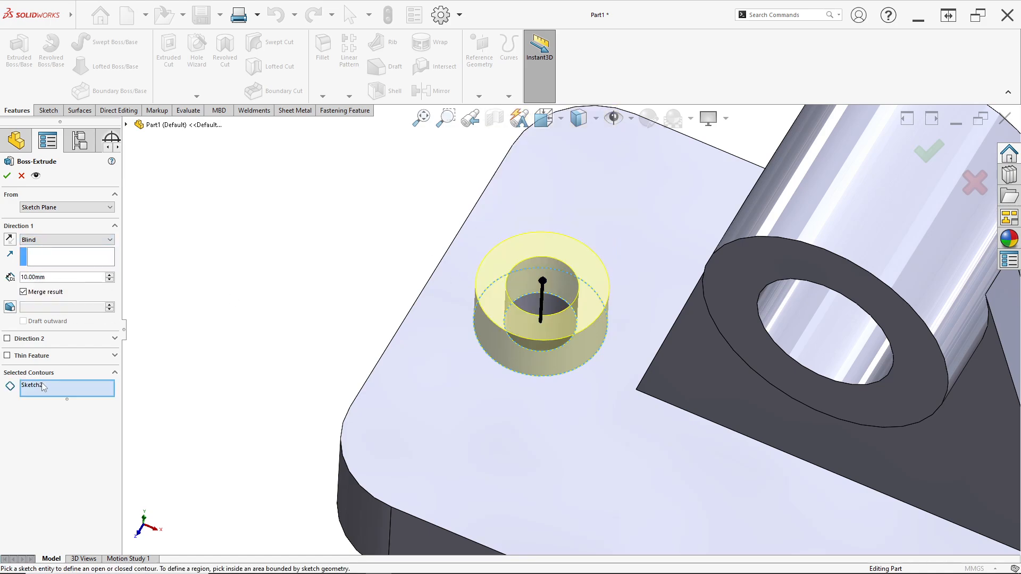
pyautogui.click(45, 387)
pyautogui.rightClick(48, 386)
pyautogui.click(66, 392)
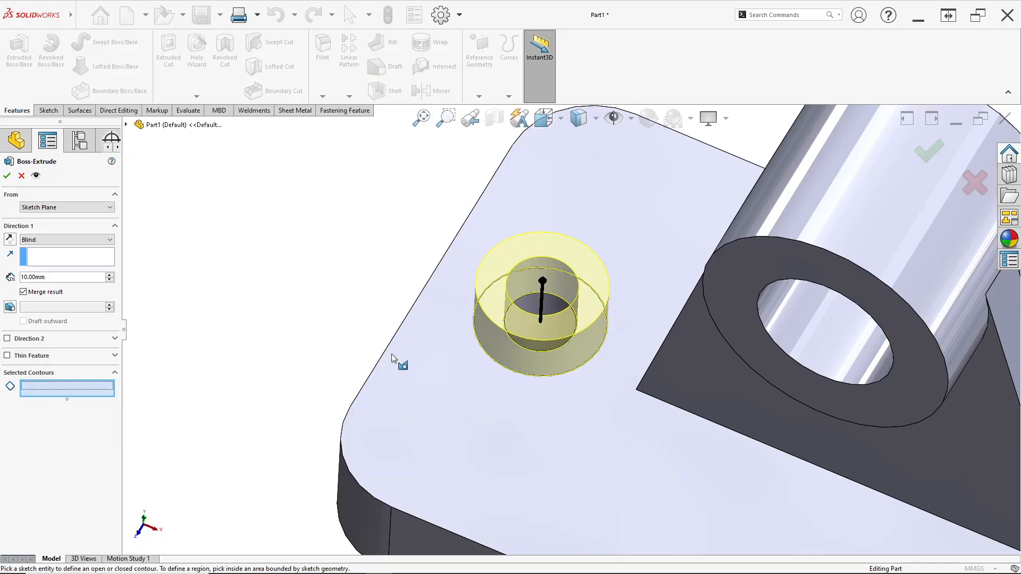
pyautogui.click(491, 343)
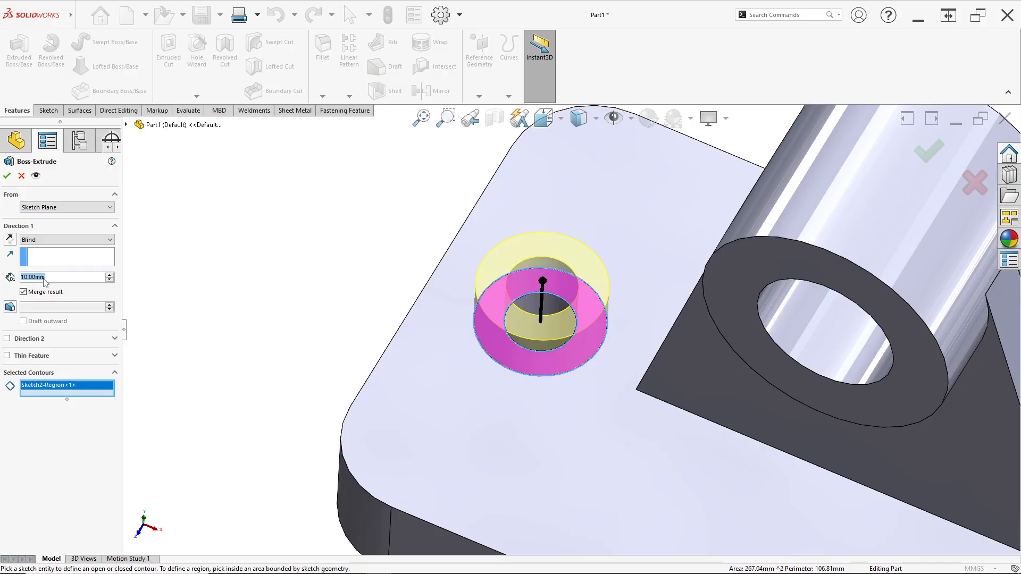
pyautogui.write('5')
pyautogui.press('Return')
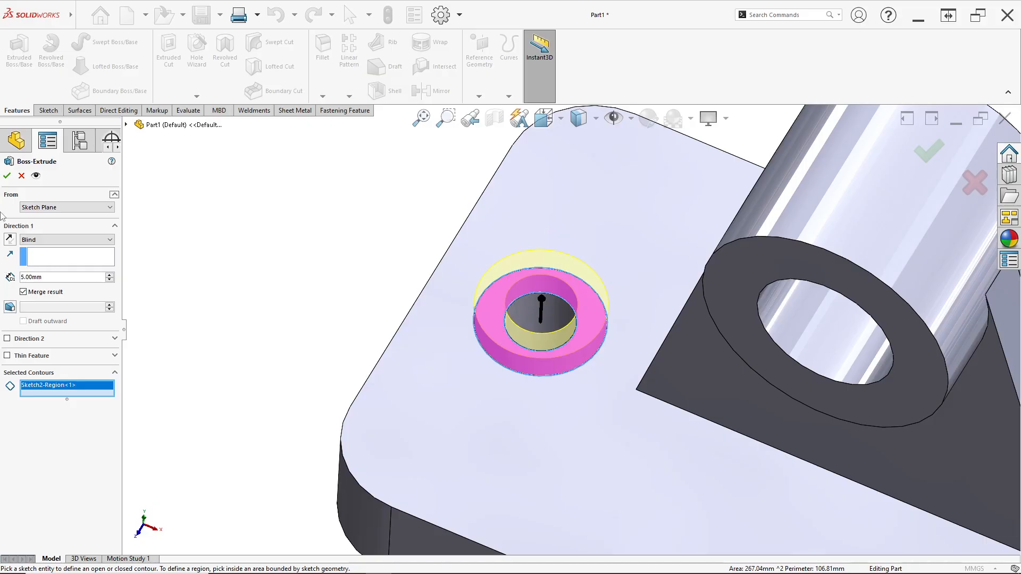
pyautogui.click(7, 176)
# - Inspect the raised bolt-hole boss and its through hole on the base from several angles
pyautogui.moveTo(519, 239); pyautogui.dragTo(520, 412, button='middle')
pyautogui.click(375, 311)
pyautogui.scroll(6, 640, 397)
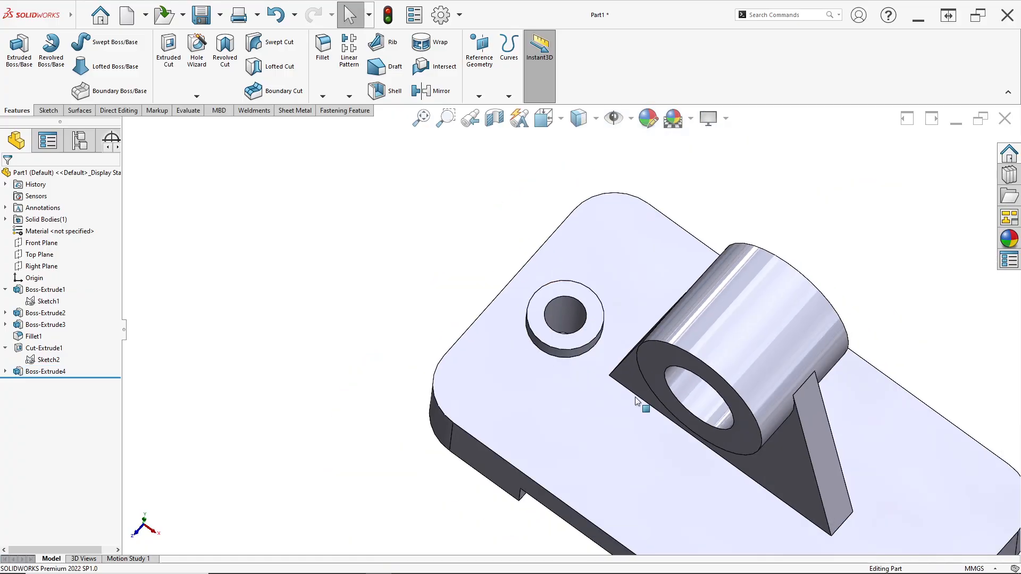
pyautogui.moveTo(640, 396)
pyautogui.mouseDown(button='middle')
pyautogui.moveTo(644, 331)
pyautogui.moveTo(603, 352)
pyautogui.moveTo(638, 384)
pyautogui.mouseUp(button='middle')
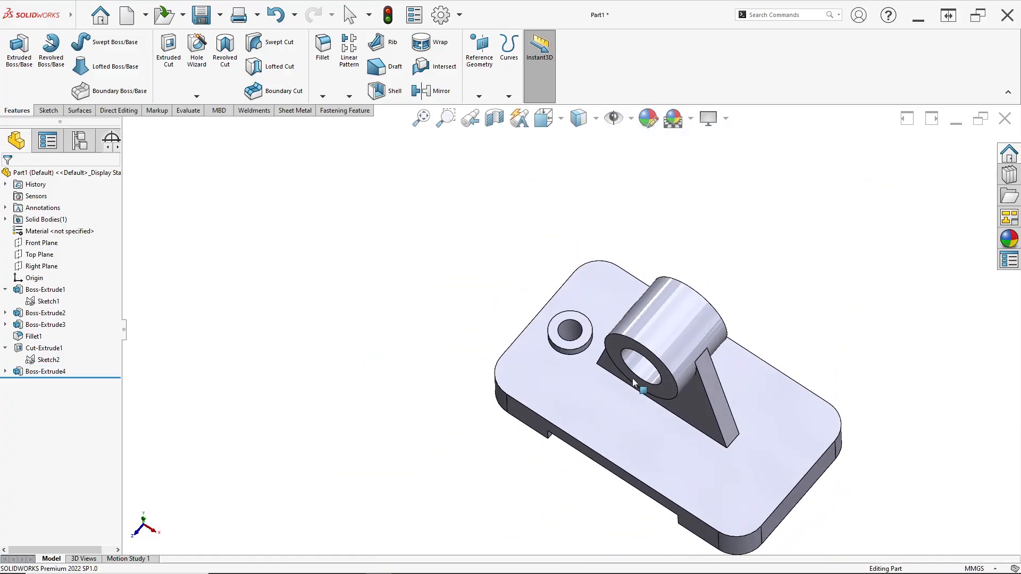
pyautogui.scroll(-5, 613, 355)
pyautogui.moveTo(504, 292); pyautogui.dragTo(501, 315, button='middle')
pyautogui.scroll(4, 519, 312)
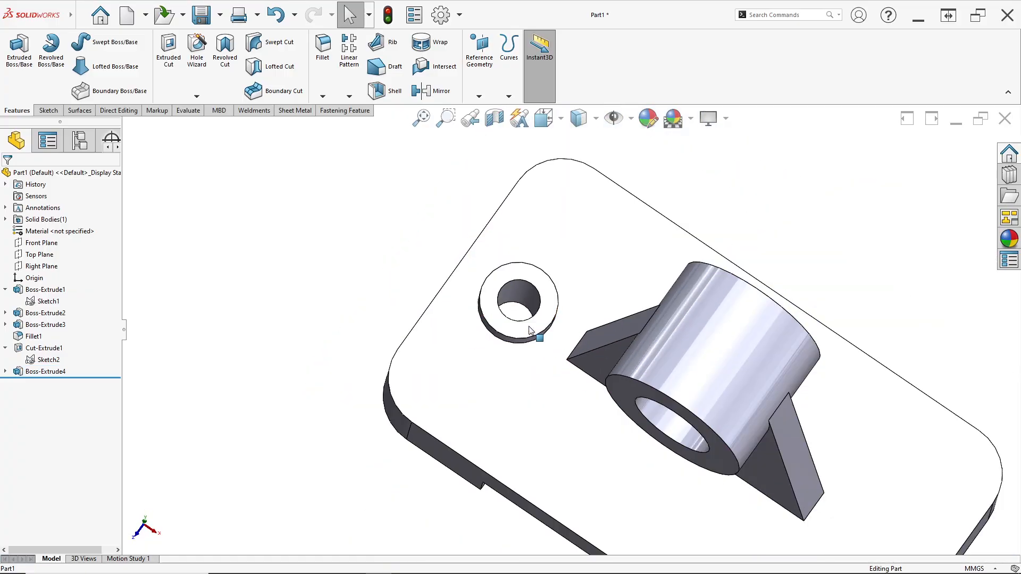
pyautogui.scroll(-3, 531, 330)
pyautogui.scroll(1, 537, 332)
pyautogui.moveTo(550, 343); pyautogui.dragTo(777, 468, button='middle')
pyautogui.scroll(-2, 776, 467)
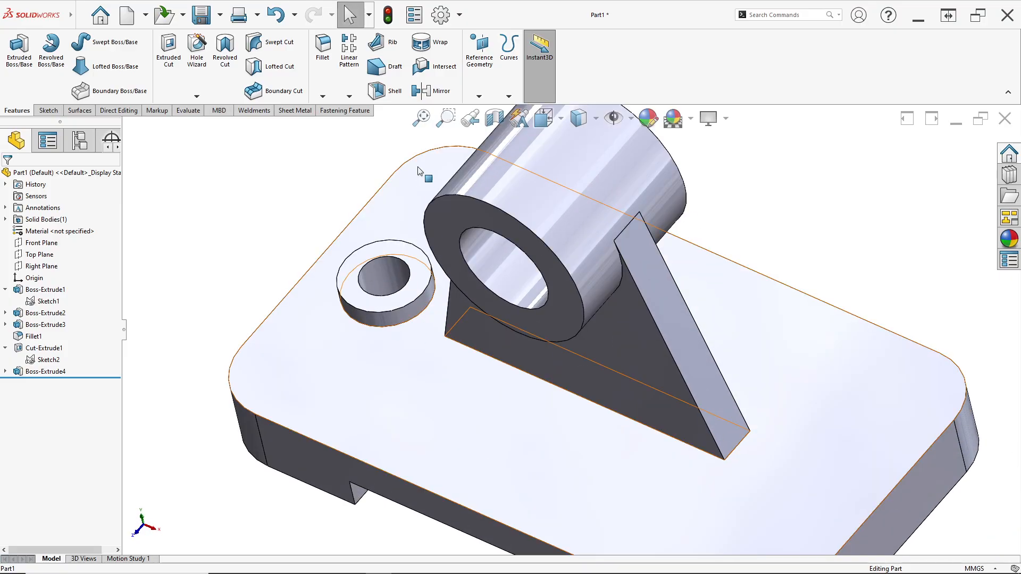
# - Mirror the raised bolt-hole boss extrusion and its through-hole cut about the Right Plane
pyautogui.scroll(1, 367, 186)
pyautogui.moveTo(417, 216); pyautogui.dragTo(385, 175, button='middle')
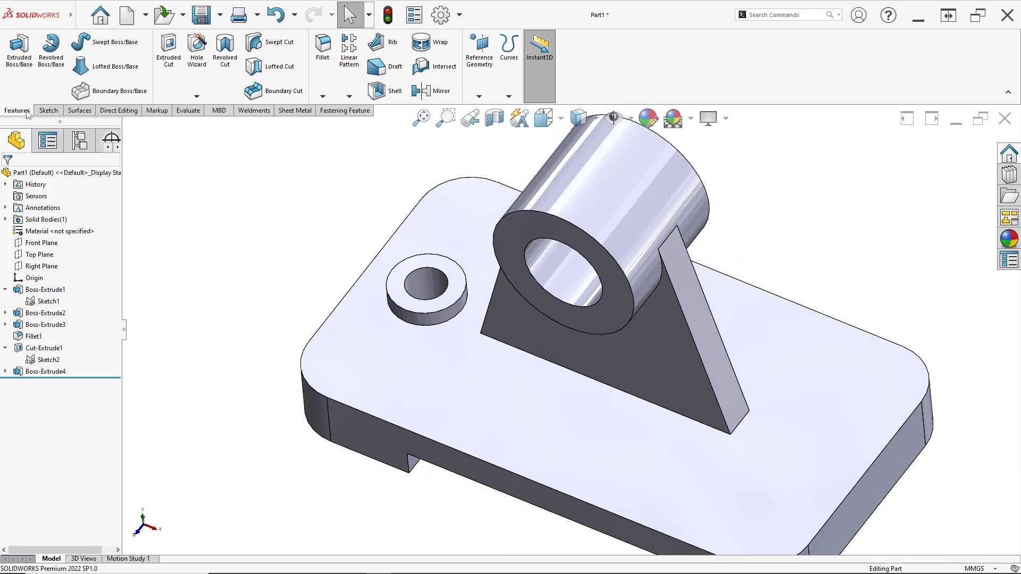
pyautogui.click(443, 91)
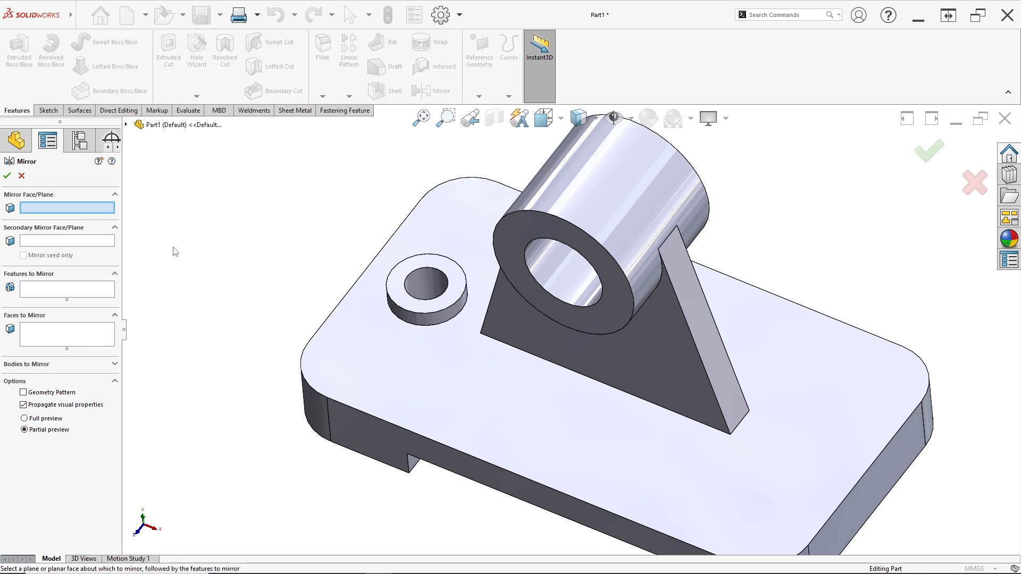
pyautogui.click(73, 296)
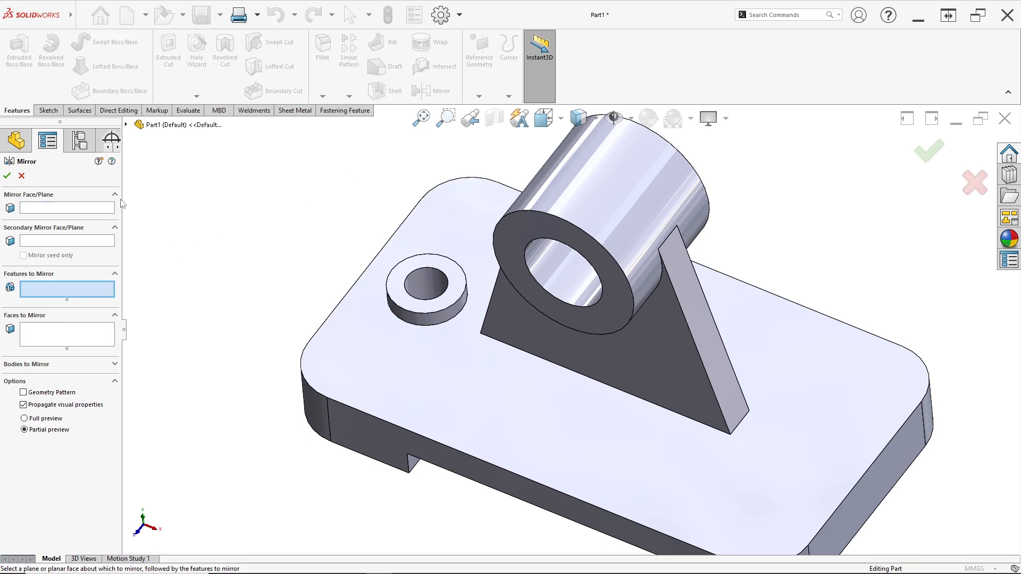
pyautogui.click(126, 125)
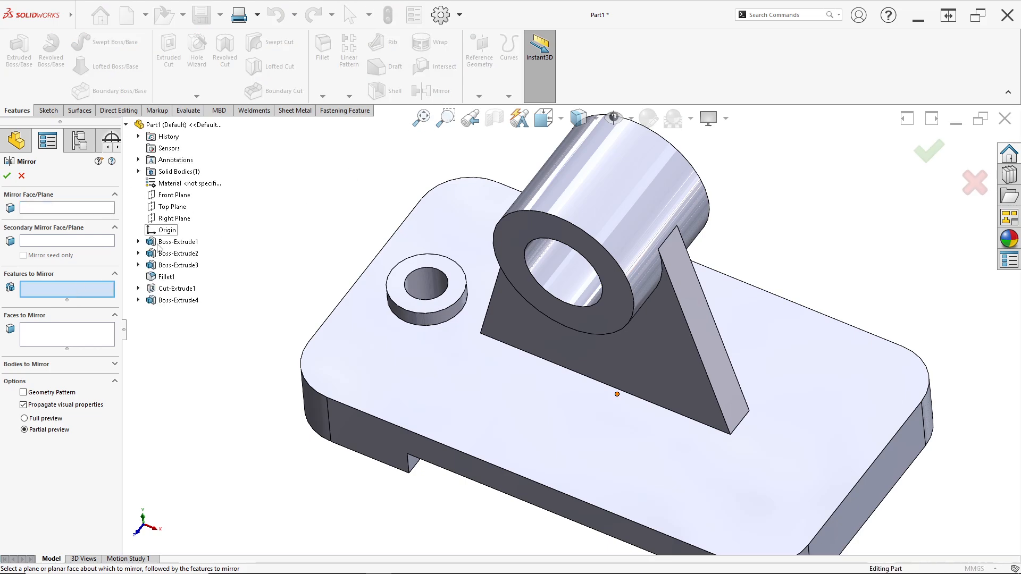
pyautogui.click(177, 301)
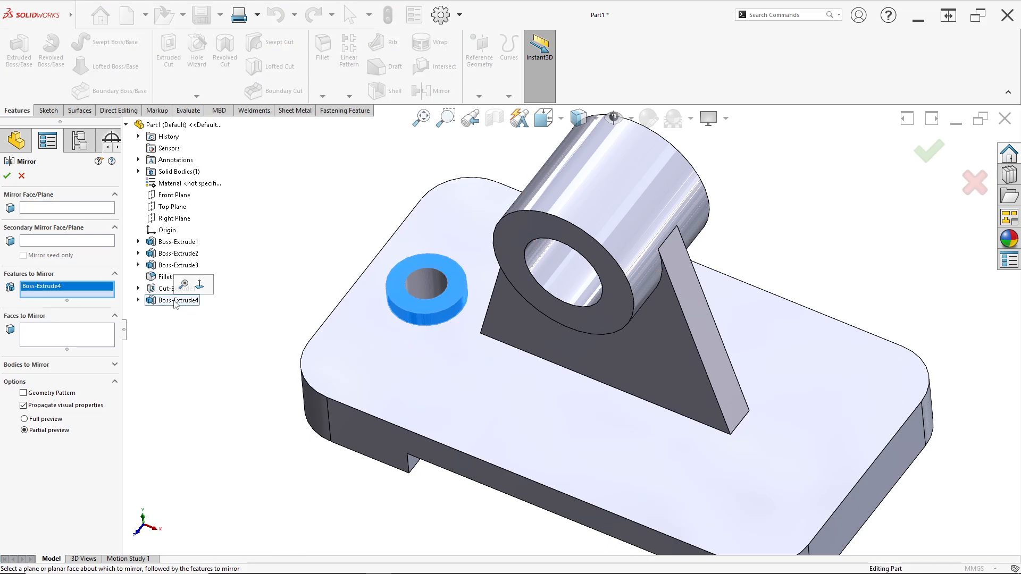
pyautogui.click(162, 289)
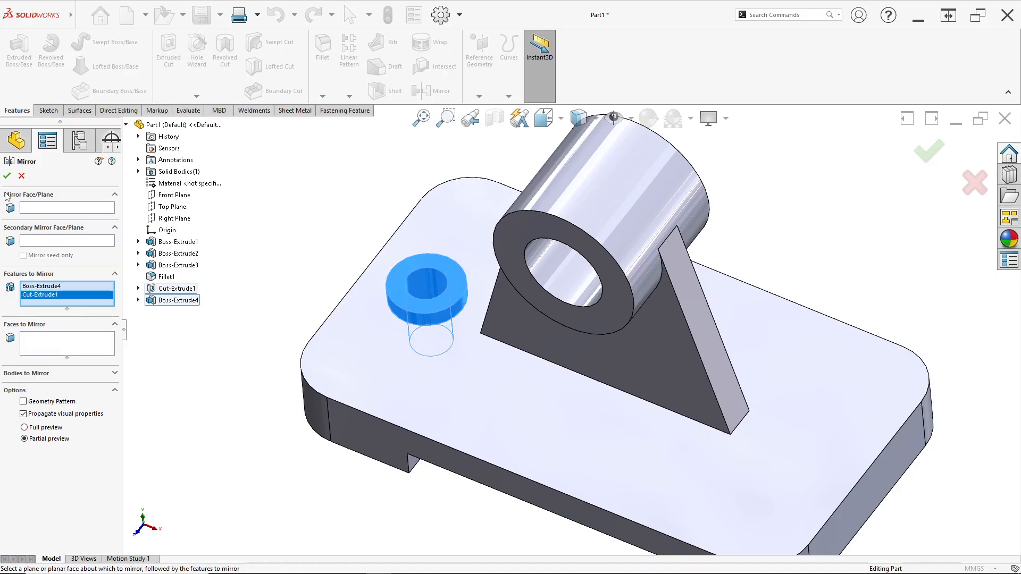
pyautogui.click(41, 208)
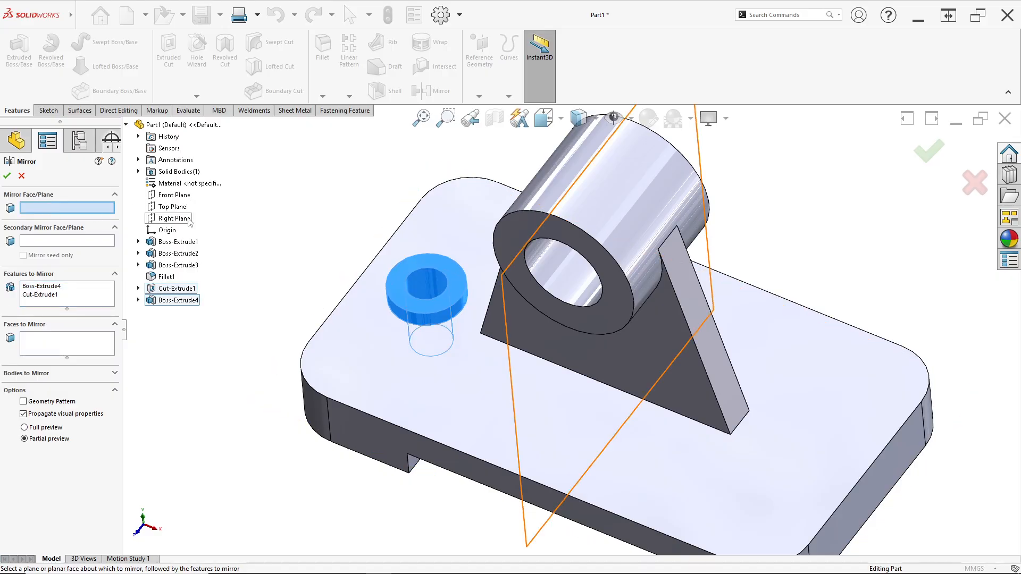
pyautogui.click(174, 218)
pyautogui.click(7, 175)
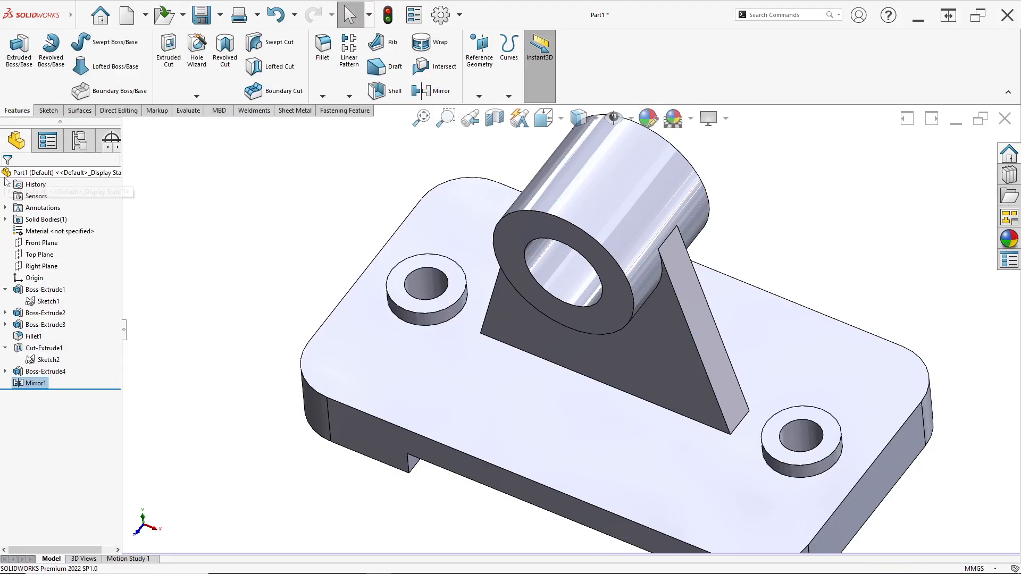
# - Inspect the mirrored bolt-hole bosses and the rib, and compare the model with the isometric view in the PDF drawing
pyautogui.moveTo(615, 294)
pyautogui.mouseDown(button='middle')
pyautogui.moveTo(622, 353)
pyautogui.moveTo(752, 412)
pyautogui.moveTo(694, 319)
pyautogui.moveTo(736, 212)
pyautogui.moveTo(732, 346)
pyautogui.moveTo(837, 366)
pyautogui.moveTo(791, 379)
pyautogui.moveTo(752, 289)
pyautogui.moveTo(742, 324)
pyautogui.moveTo(652, 201)
pyautogui.moveTo(665, 285)
pyautogui.moveTo(684, 269)
pyautogui.moveTo(673, 305)
pyautogui.moveTo(616, 278)
pyautogui.mouseUp(button='middle')
pyautogui.scroll(-4, 786, 361)
pyautogui.scroll(2, 743, 326)
pyautogui.scroll(2, 743, 325)
pyautogui.scroll(3, 671, 305)
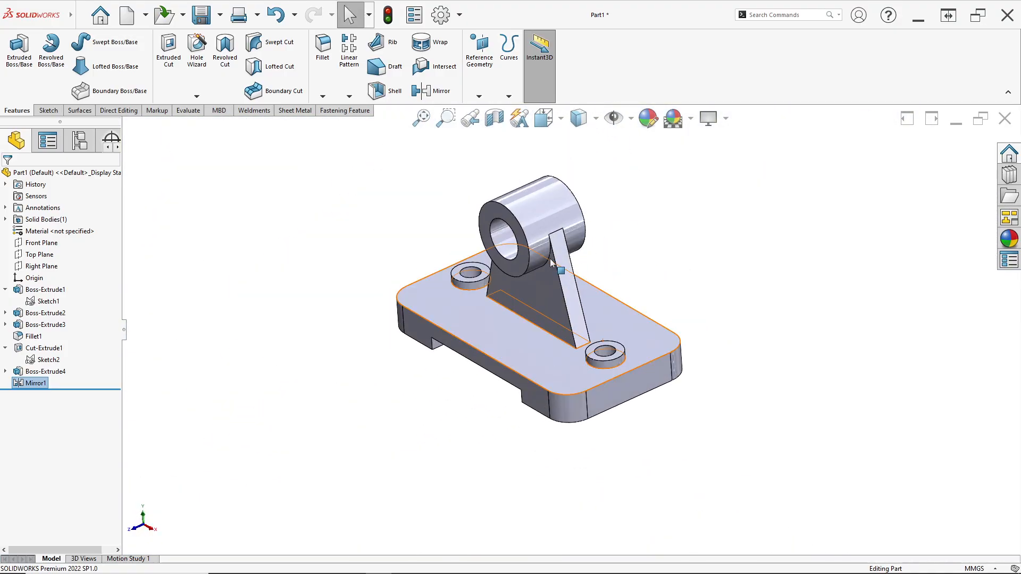
pyautogui.hotkey('alt', 'Tab')
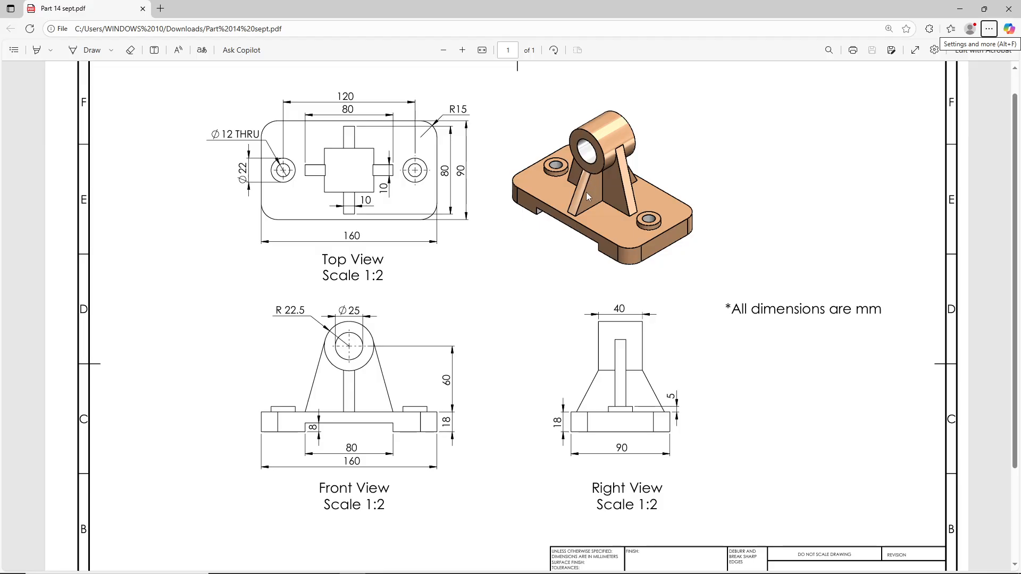
pyautogui.hotkey('alt', 'Tab')
pyautogui.scroll(-5, 511, 304)
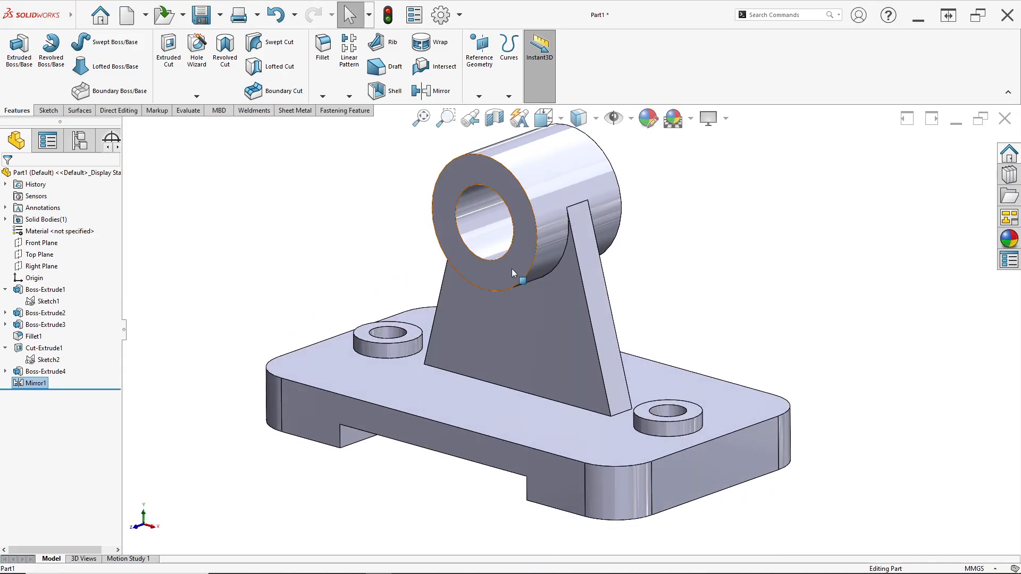
pyautogui.scroll(3, 511, 271)
pyautogui.moveTo(519, 282); pyautogui.dragTo(533, 302, button='middle')
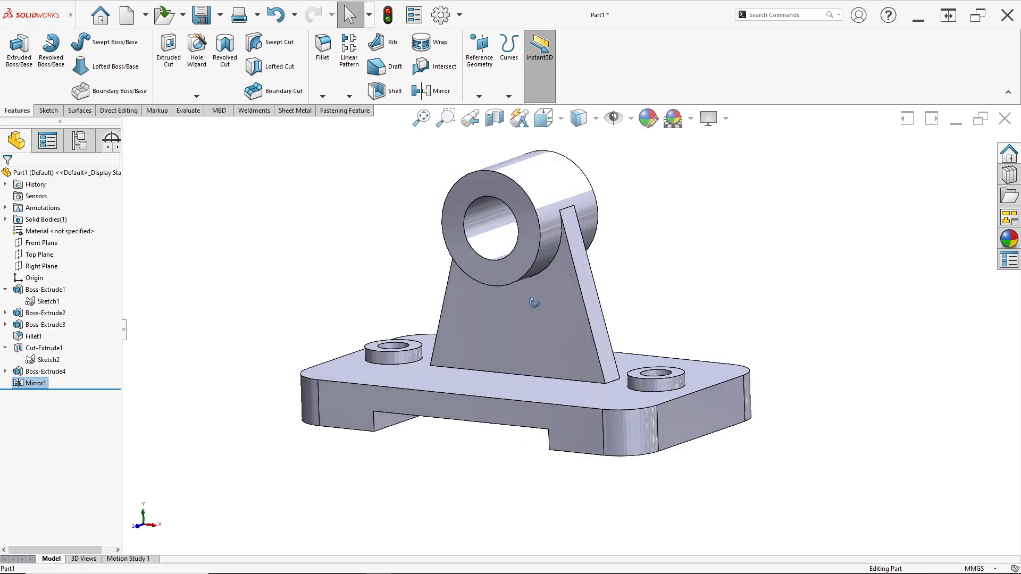
pyautogui.scroll(-5, 533, 302)
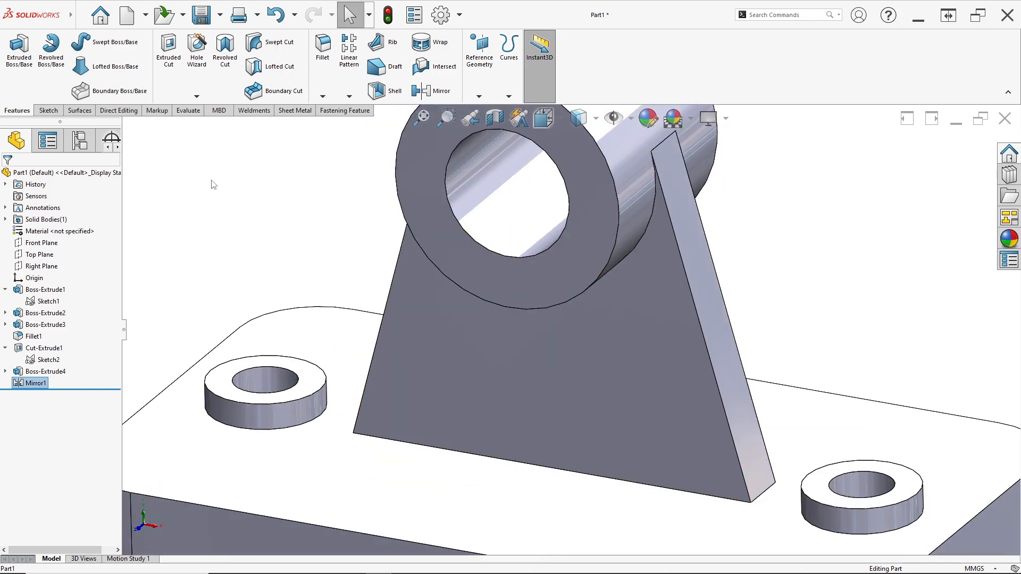
pyautogui.scroll(5, 496, 241)
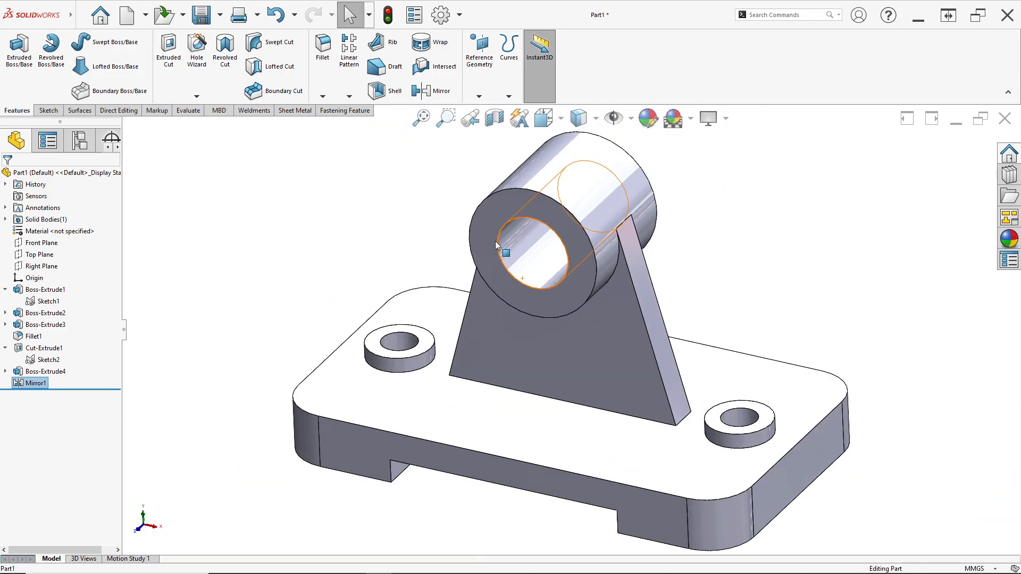
# - Define a reference plane offset 60 mm from the base's top face, checking the cylinder's centre height in the PDF's front view
pyautogui.moveTo(273, 285); pyautogui.dragTo(540, 320, button='middle')
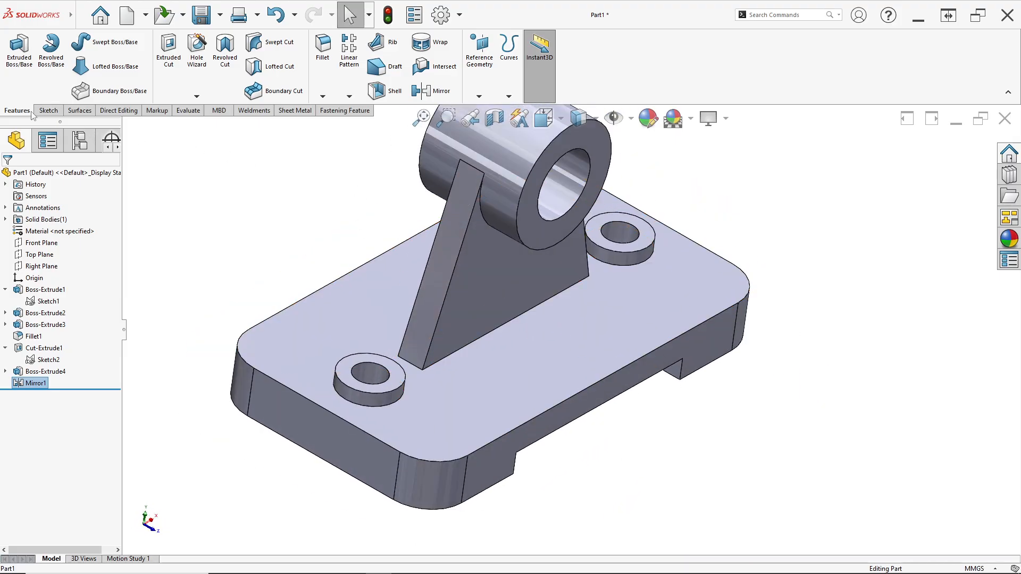
pyautogui.click(480, 94)
pyautogui.click(488, 108)
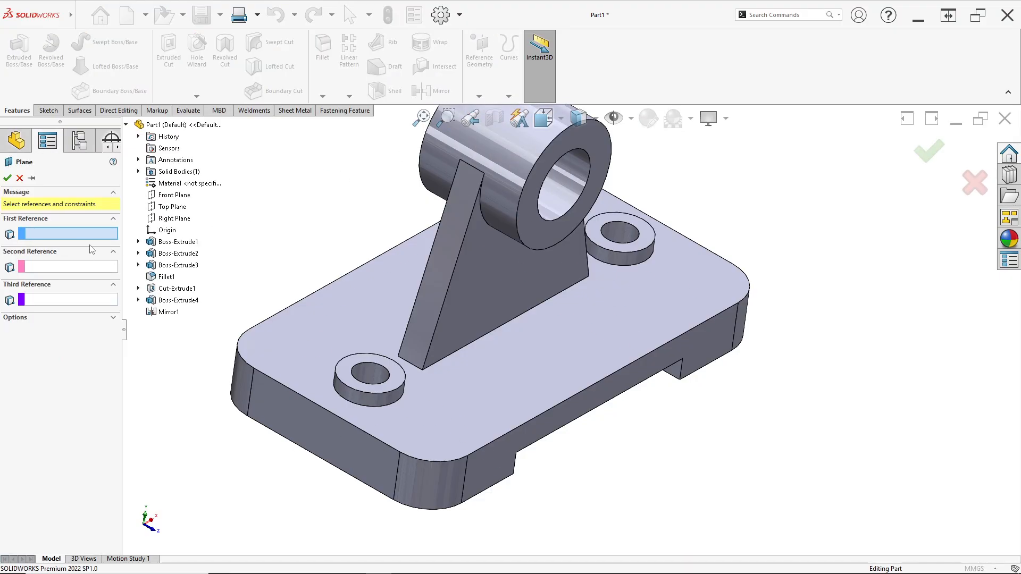
pyautogui.click(574, 343)
pyautogui.hotkey('alt', 'Tab')
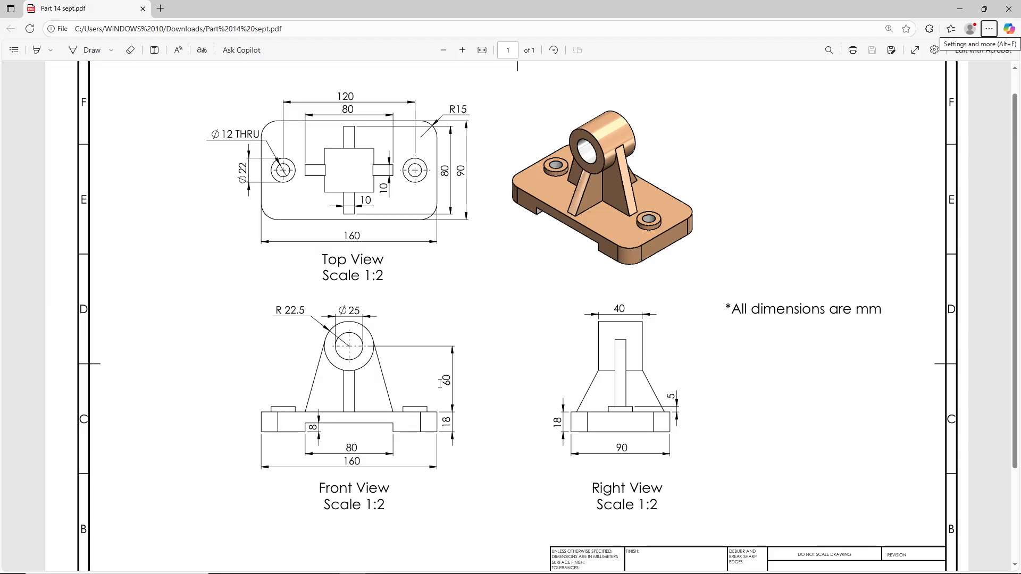
pyautogui.hotkey('alt', 'Tab')
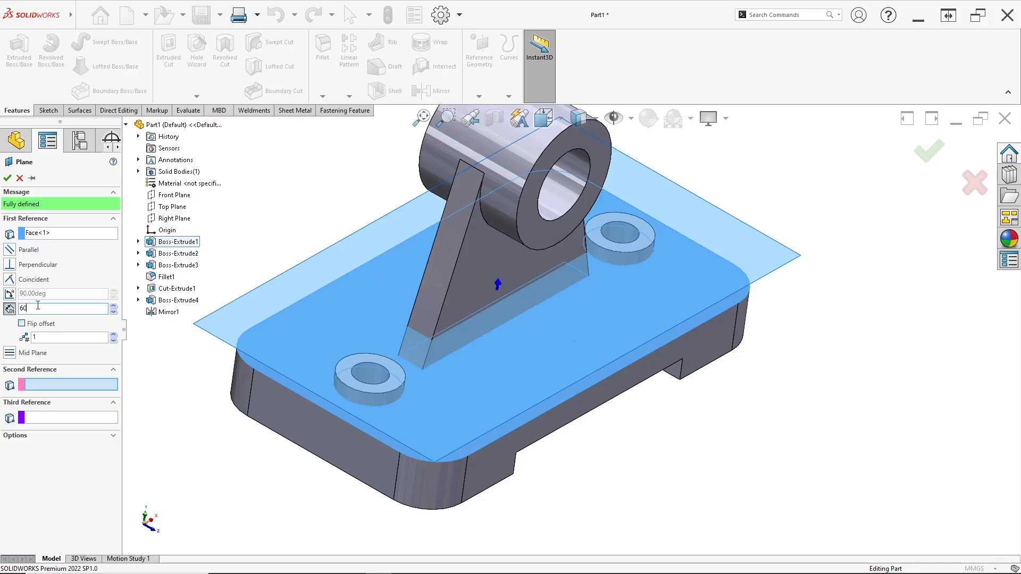
pyautogui.press('Return')
# - Check the plane's flipped offset direction, restore the upward direction, and create the plane
pyautogui.moveTo(281, 261); pyautogui.dragTo(276, 193, button='middle')
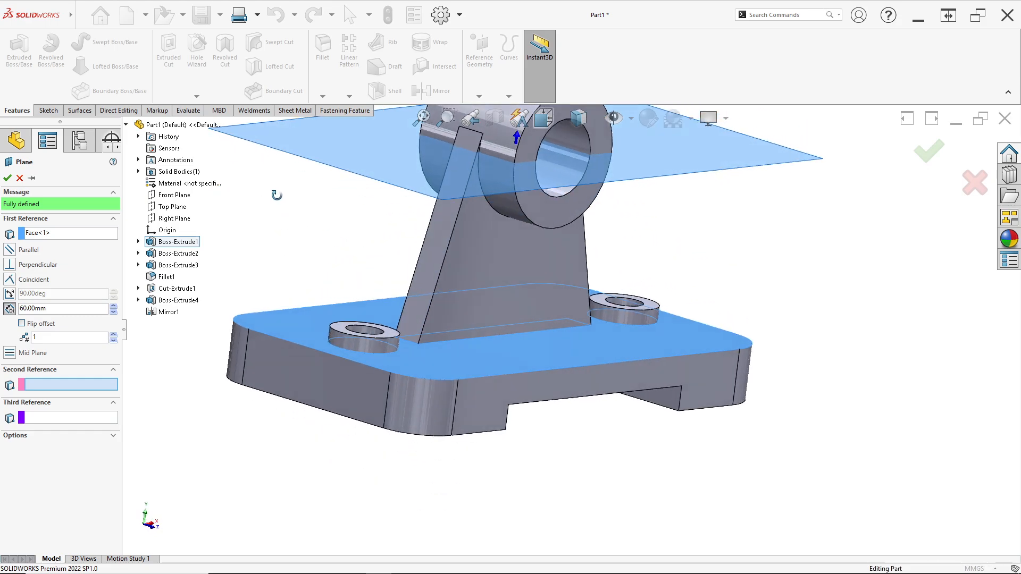
pyautogui.click(21, 324)
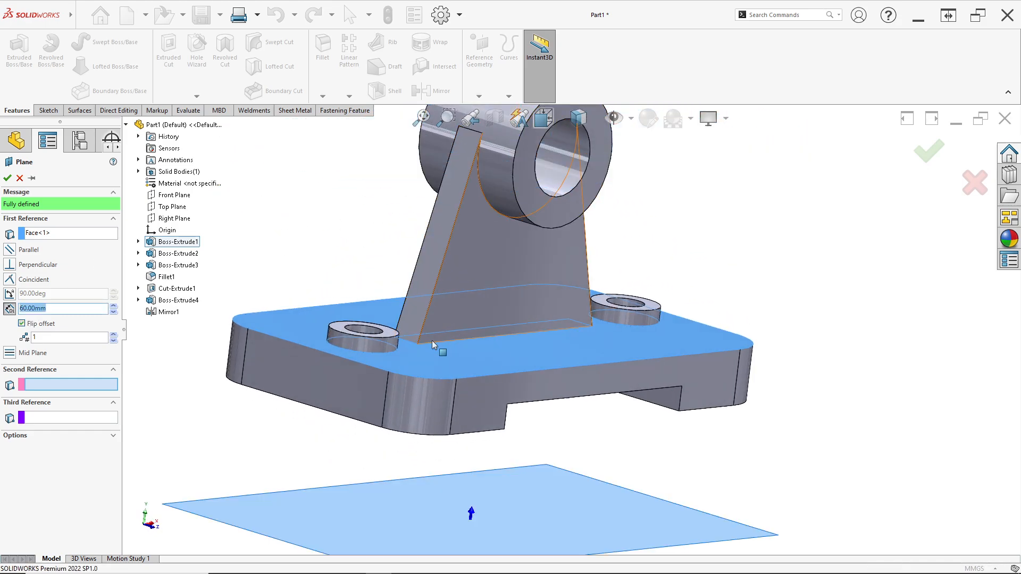
pyautogui.click(22, 323)
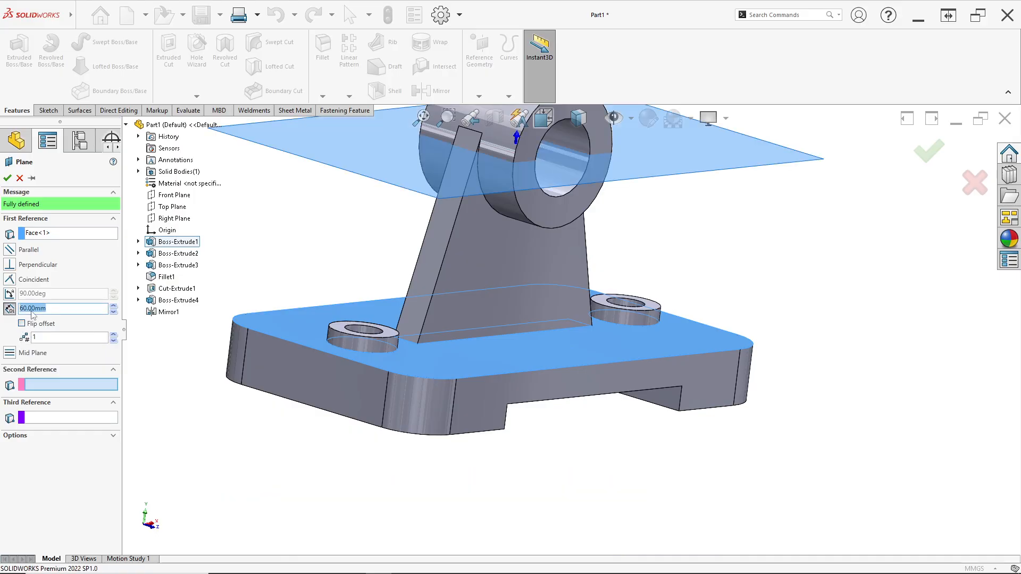
pyautogui.scroll(2, 427, 244)
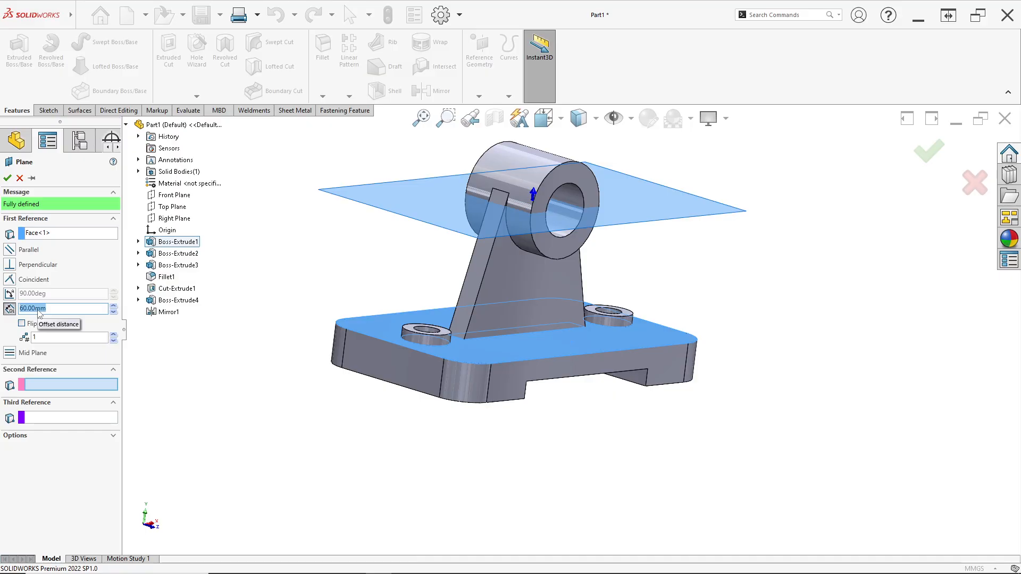
pyautogui.click(7, 180)
# - Start a sketch on the new plane through the cylinder and set the display style to Hidden Lines Visible
pyautogui.moveTo(392, 212); pyautogui.dragTo(361, 224, button='middle')
pyautogui.scroll(-4, 449, 219)
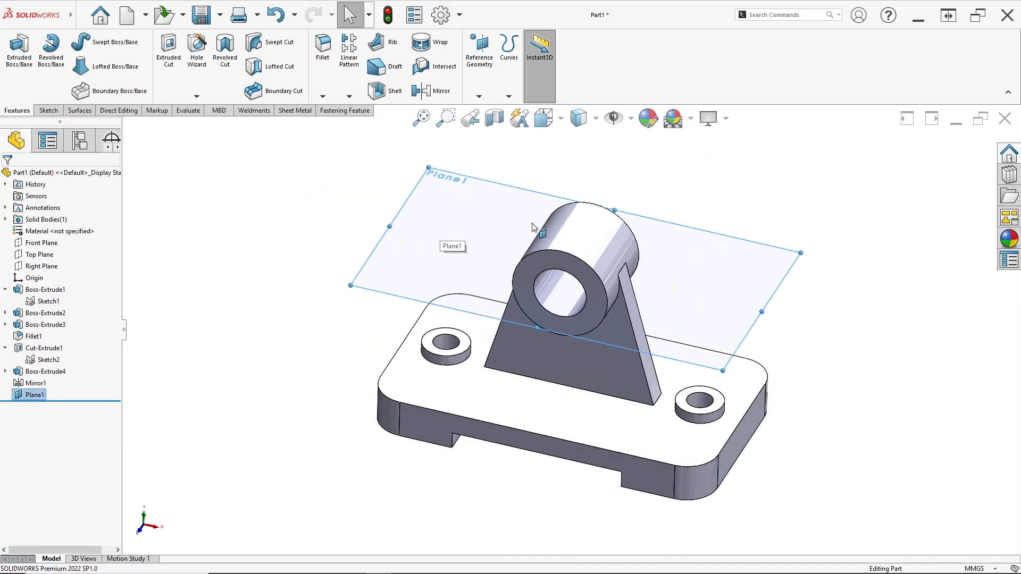
pyautogui.rightClick(470, 230)
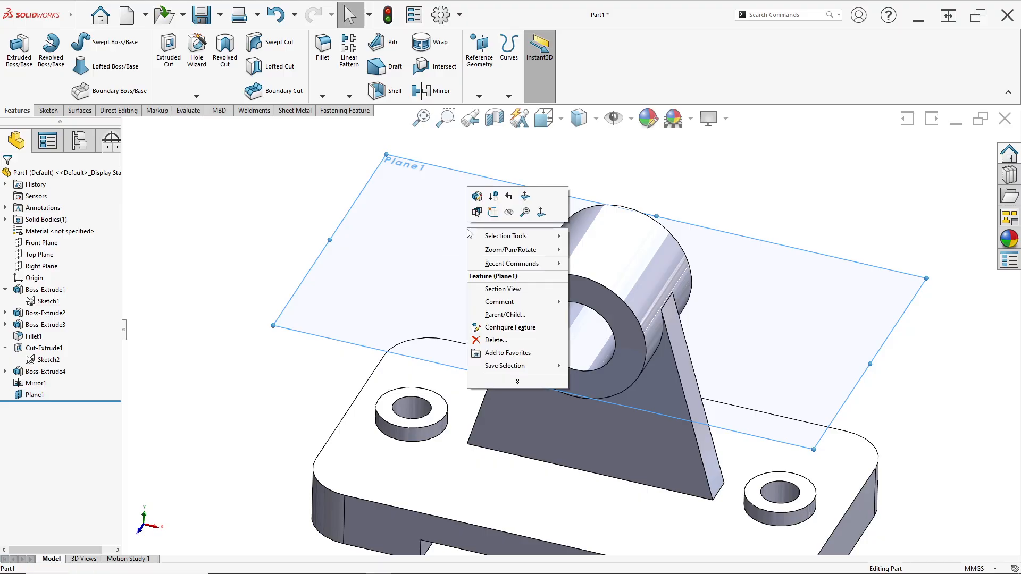
pyautogui.click(492, 219)
pyautogui.scroll(-3, 588, 420)
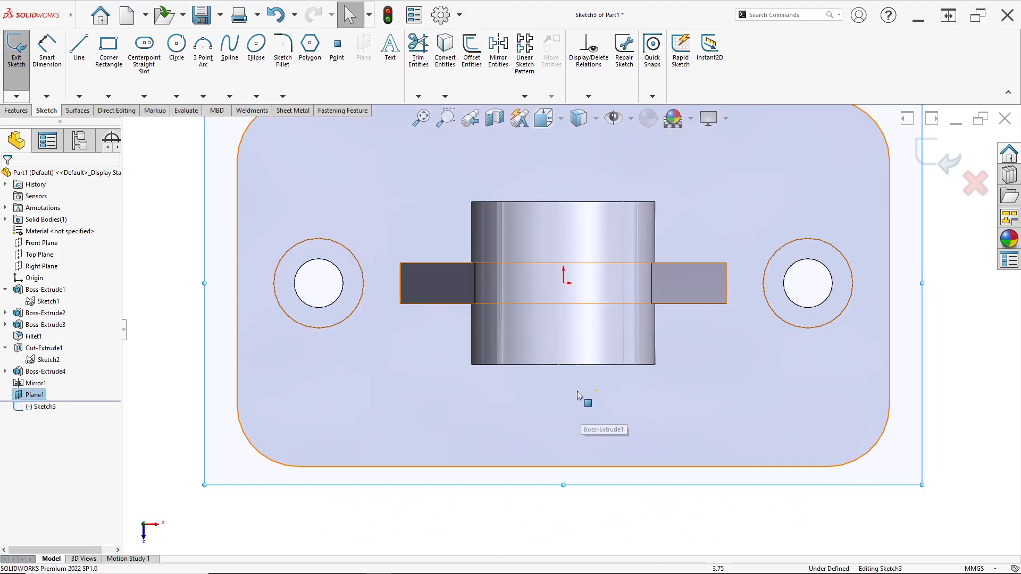
pyautogui.scroll(3, 592, 274)
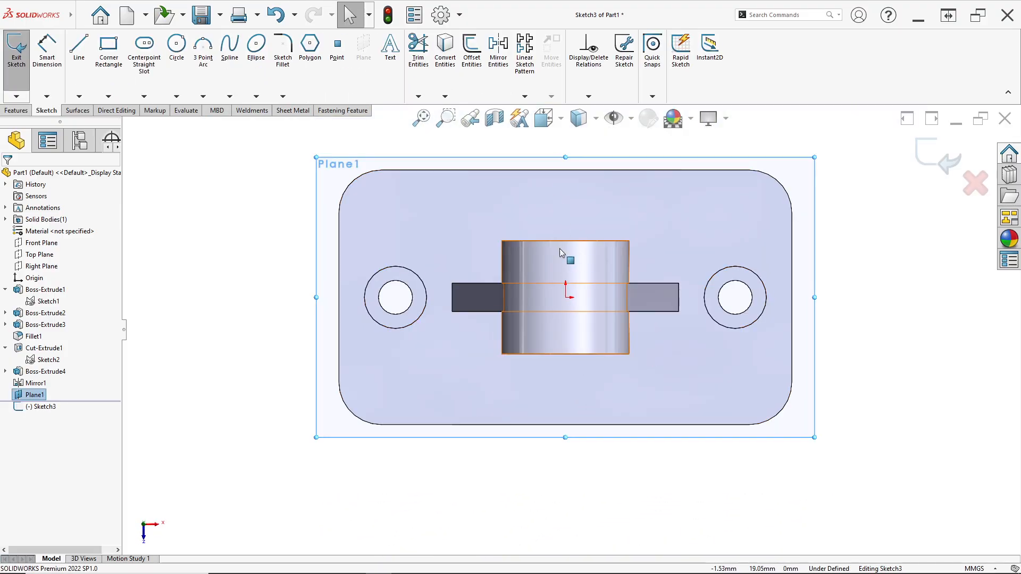
pyautogui.click(596, 123)
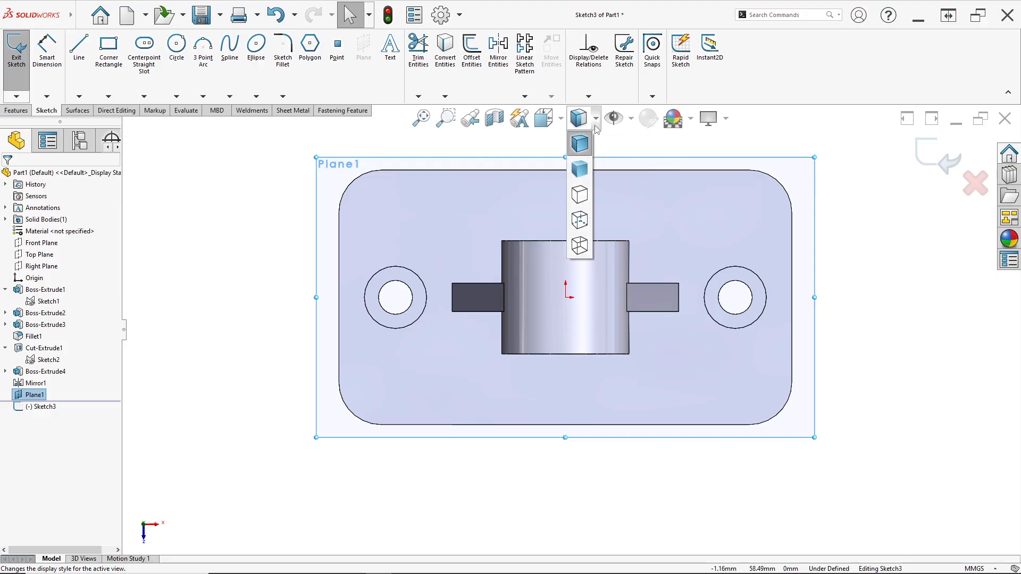
pyautogui.click(583, 221)
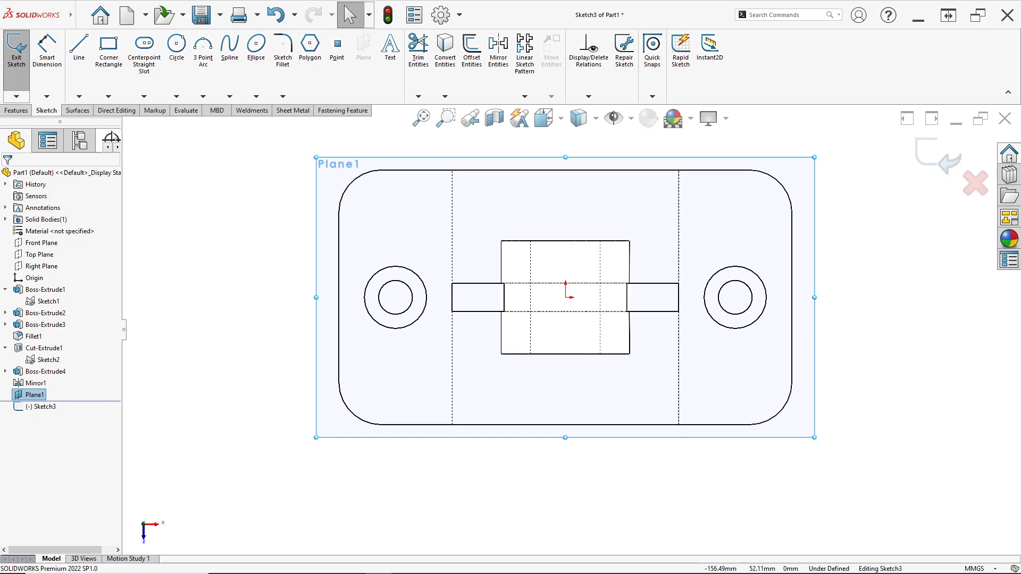
# - Sketch a corner rectangle about 11 mm wide from the existing rib's long edge, past the cylinder's end, toward the base's long edge
pyautogui.click(113, 63)
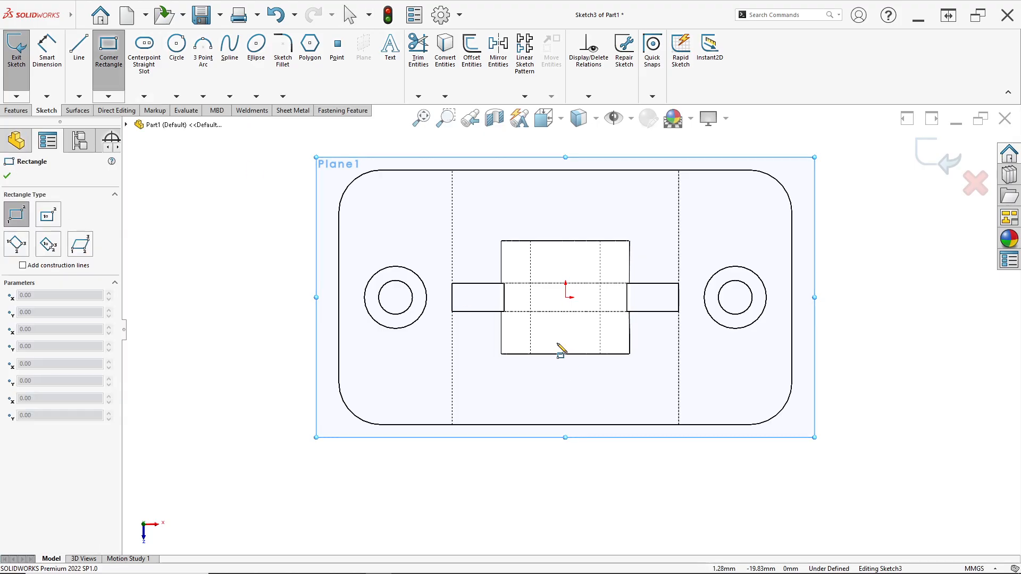
pyautogui.click(550, 312)
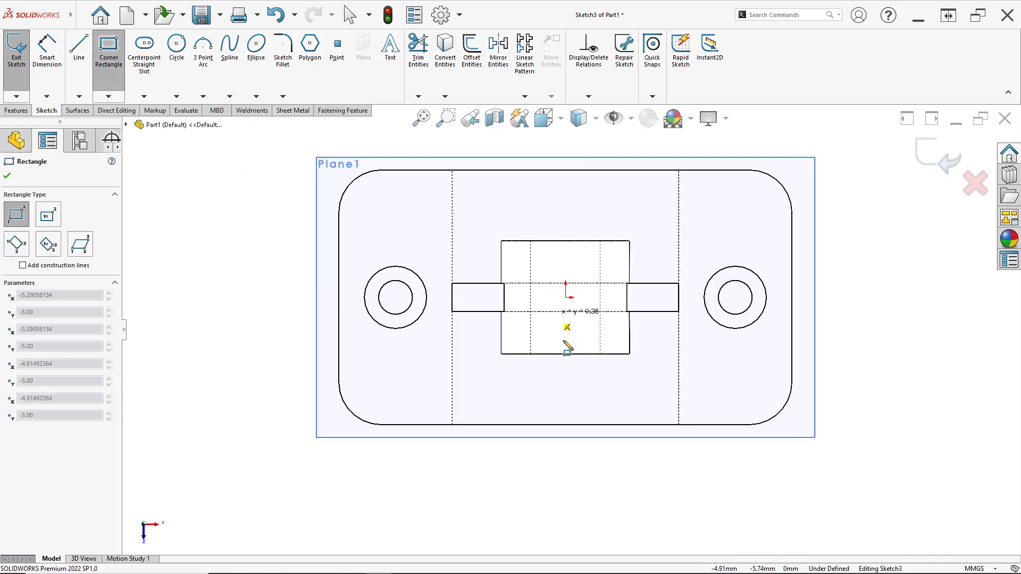
pyautogui.click(581, 408)
pyautogui.press('Escape')
pyautogui.scroll(-2, 572, 410)
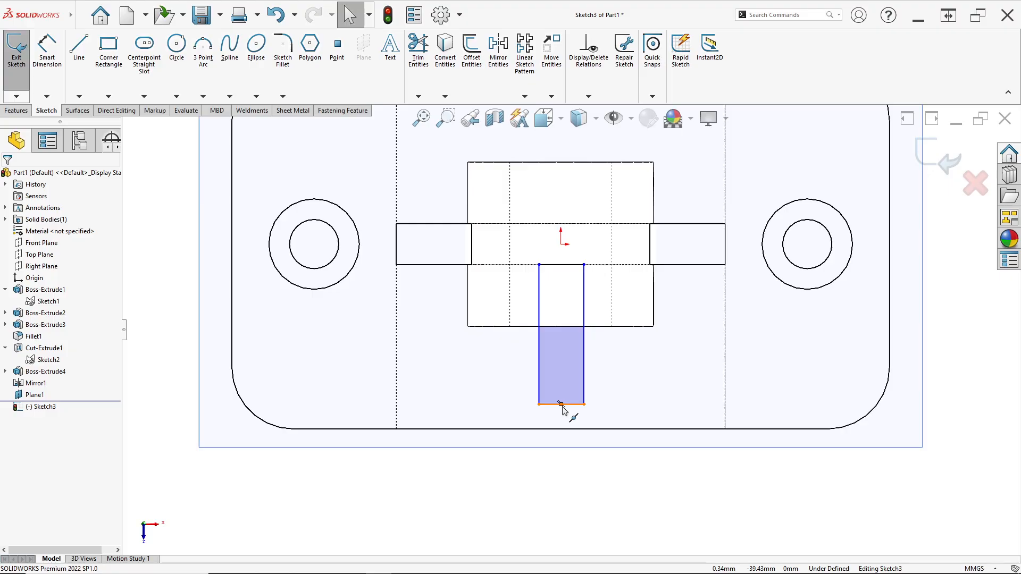
# - Constrain the midpoint of the rectangle's outer short edge to be vertical with the origin
pyautogui.keyDown('ctrl'); pyautogui.click(561, 406); pyautogui.keyUp('ctrl')
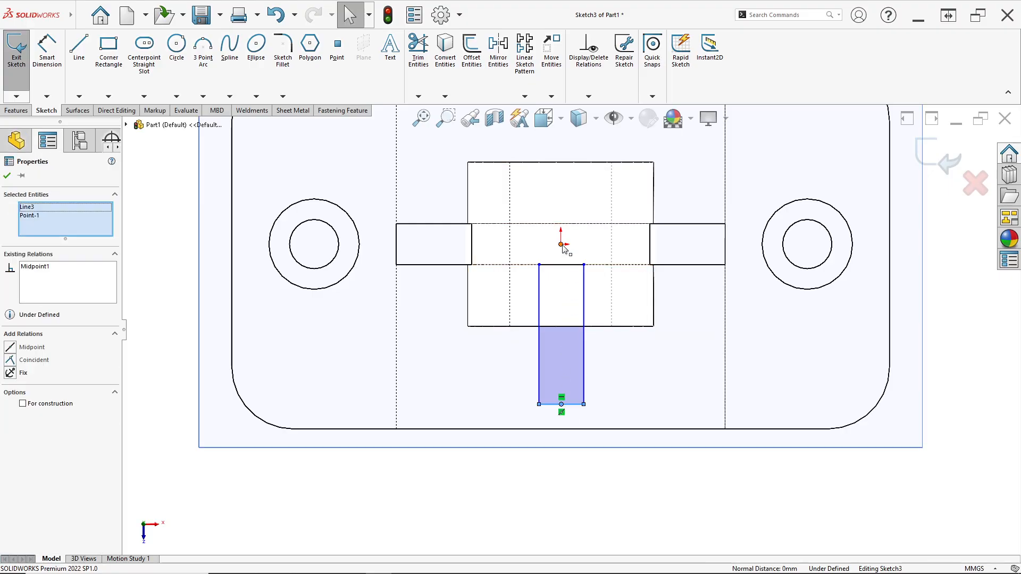
pyautogui.keyDown('ctrl'); pyautogui.click(561, 245); pyautogui.keyUp('ctrl')
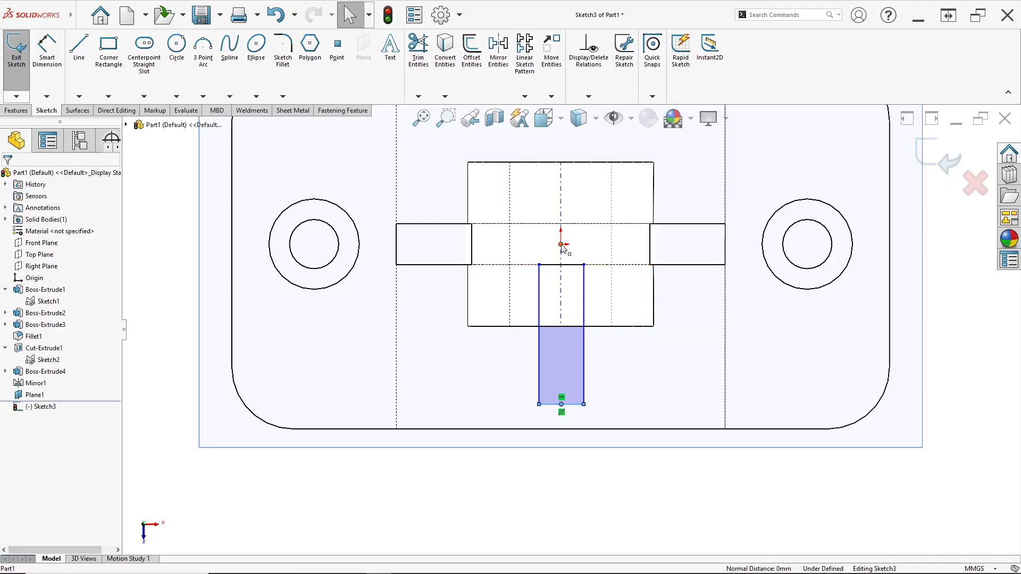
pyautogui.click(570, 451)
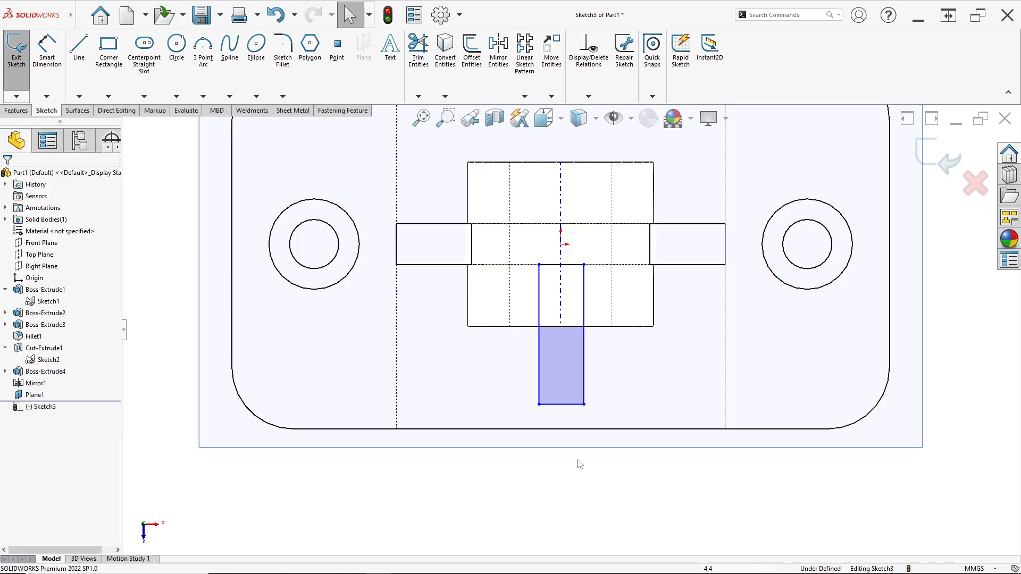
pyautogui.click(562, 405)
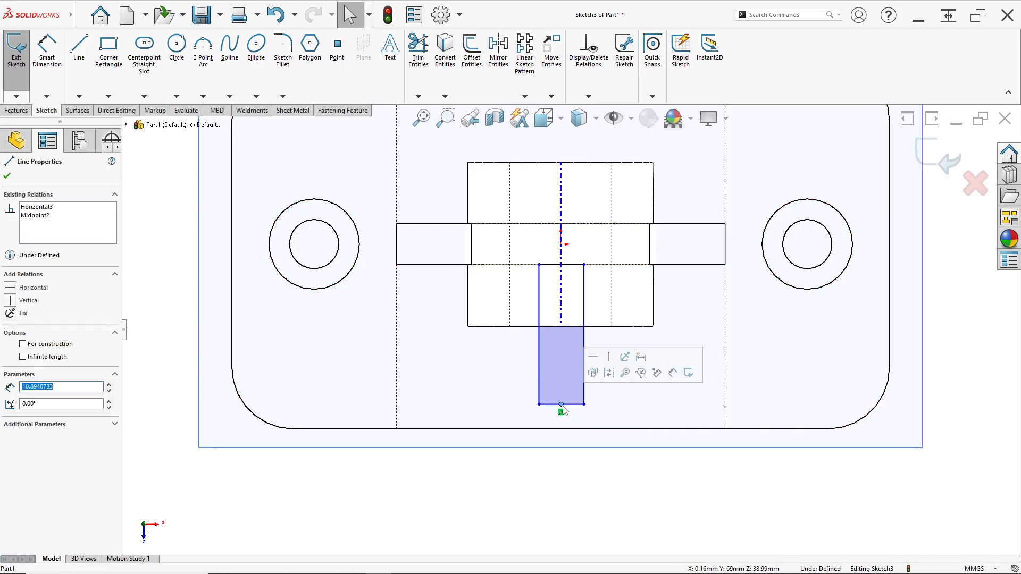
pyautogui.keyDown('ctrl'); pyautogui.click(561, 245); pyautogui.keyUp('ctrl')
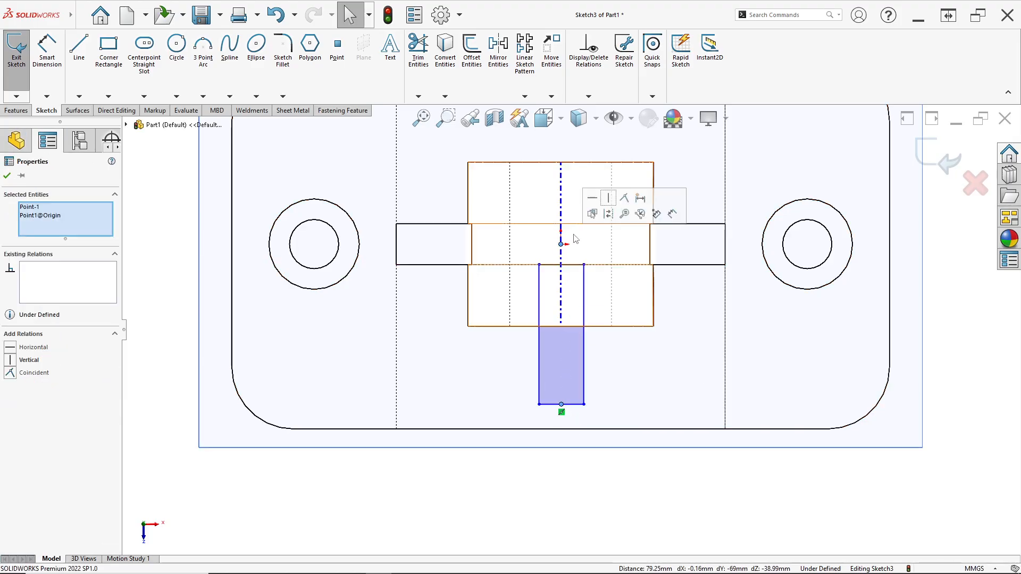
pyautogui.click(608, 200)
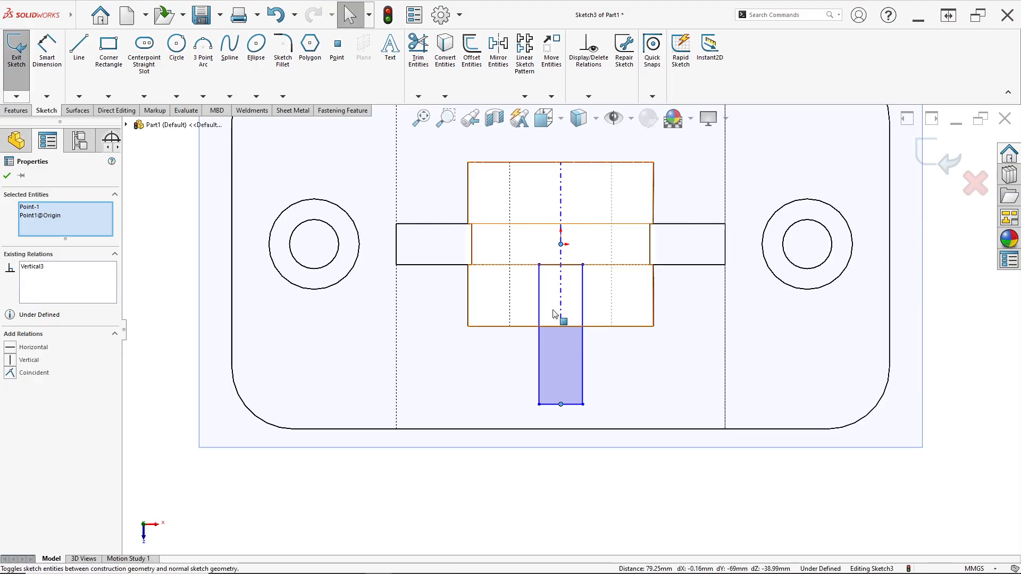
# - Dimension the rectangle's outer short edge and set its width to 10 mm, checking the rib width in the PDF drawing
pyautogui.click(54, 52)
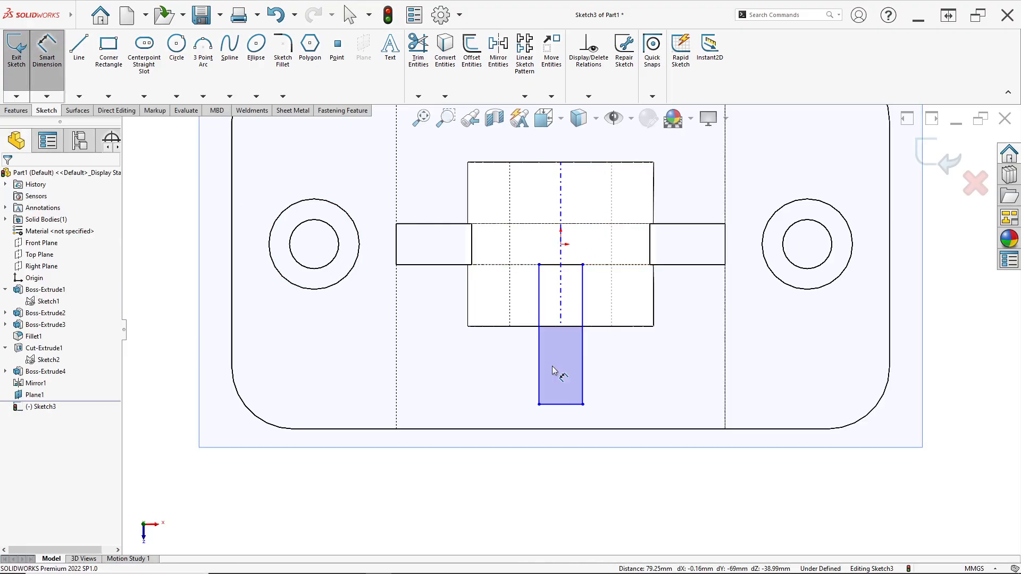
pyautogui.click(561, 405)
pyautogui.click(565, 466)
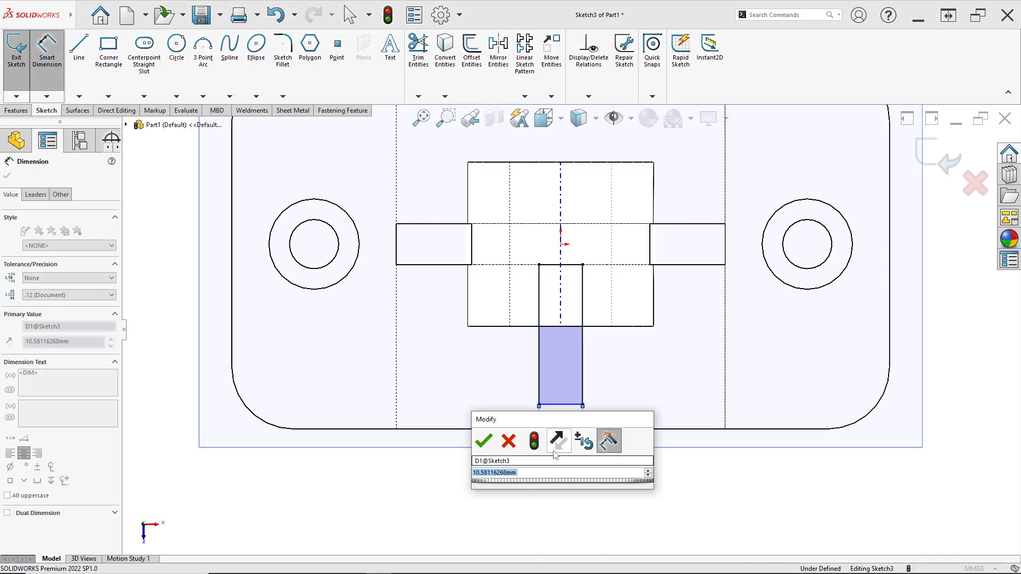
pyautogui.hotkey('alt', 'Tab')
pyautogui.hotkey('alt', 'Tab')
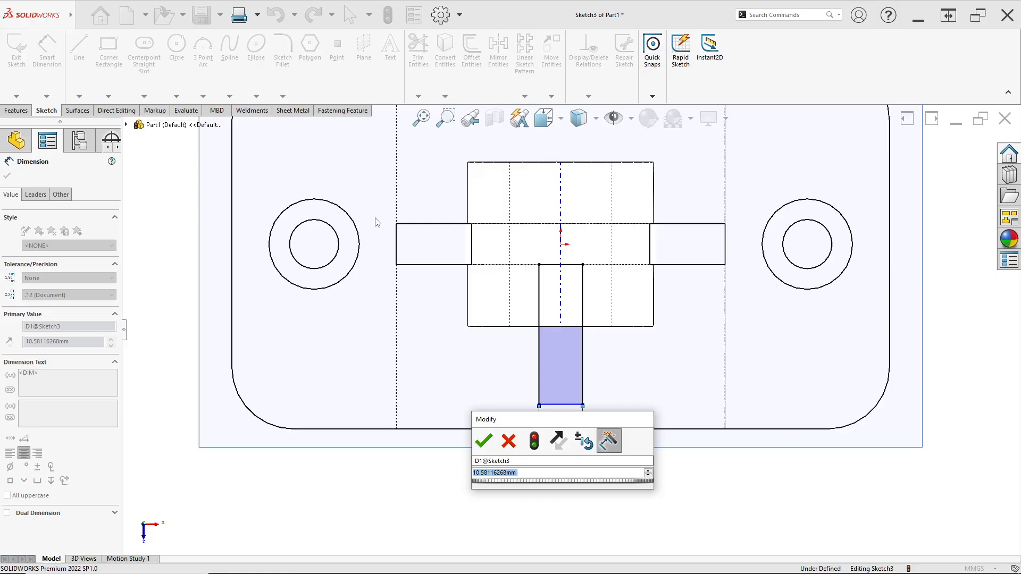
pyautogui.write('10')
pyautogui.press('Return')
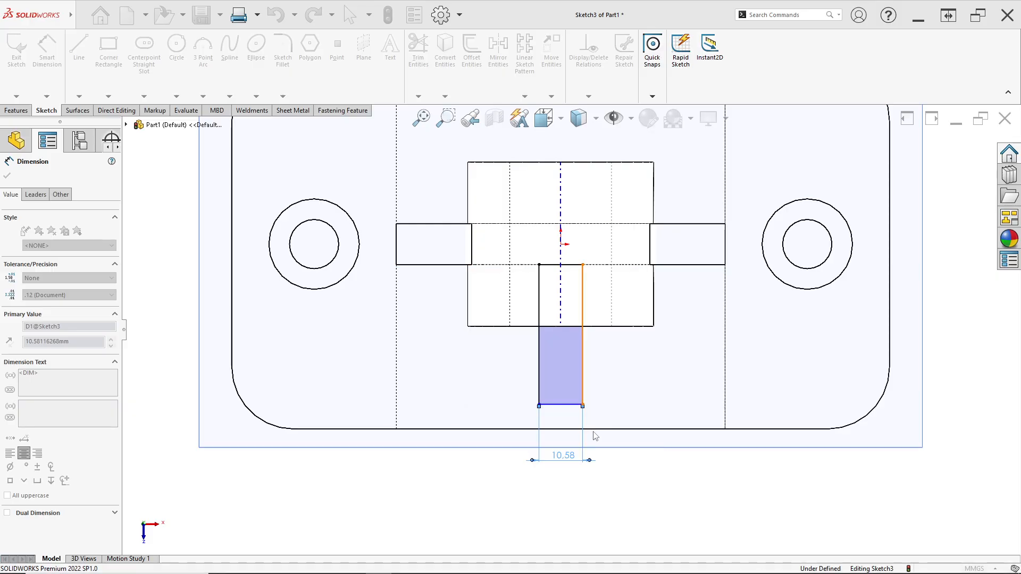
# - Dimension the distance from the origin to the rectangle's outer short edge as 40 mm, checking the rib span in the PDF's top view
pyautogui.hotkey('alt', 'Tab')
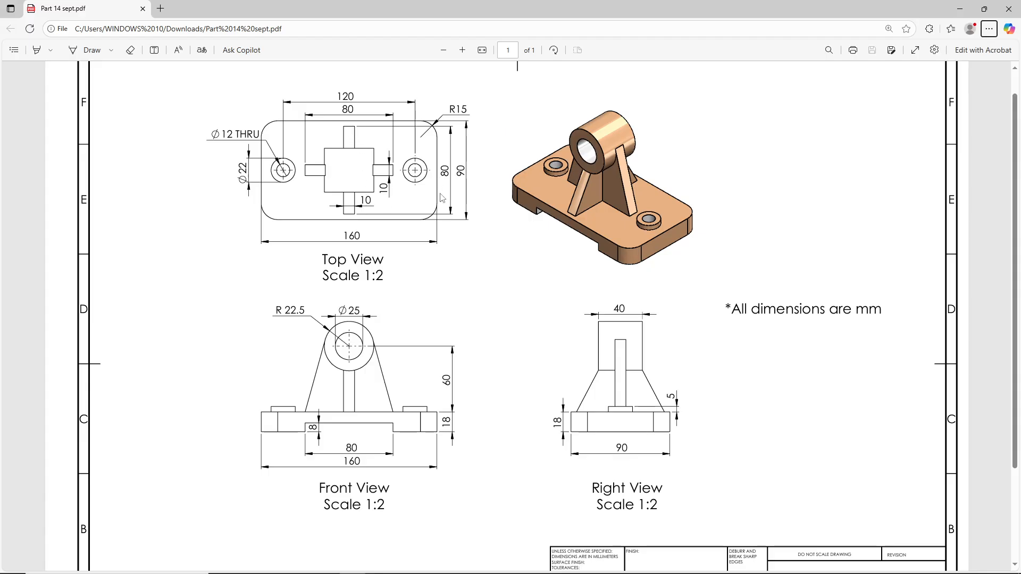
pyautogui.hotkey('alt', 'Tab')
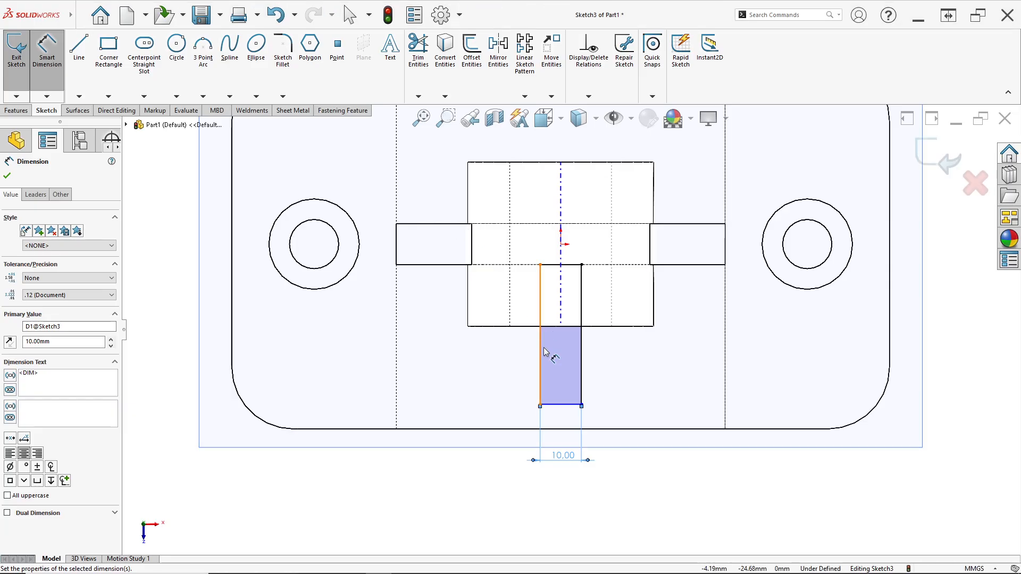
pyautogui.click(572, 406)
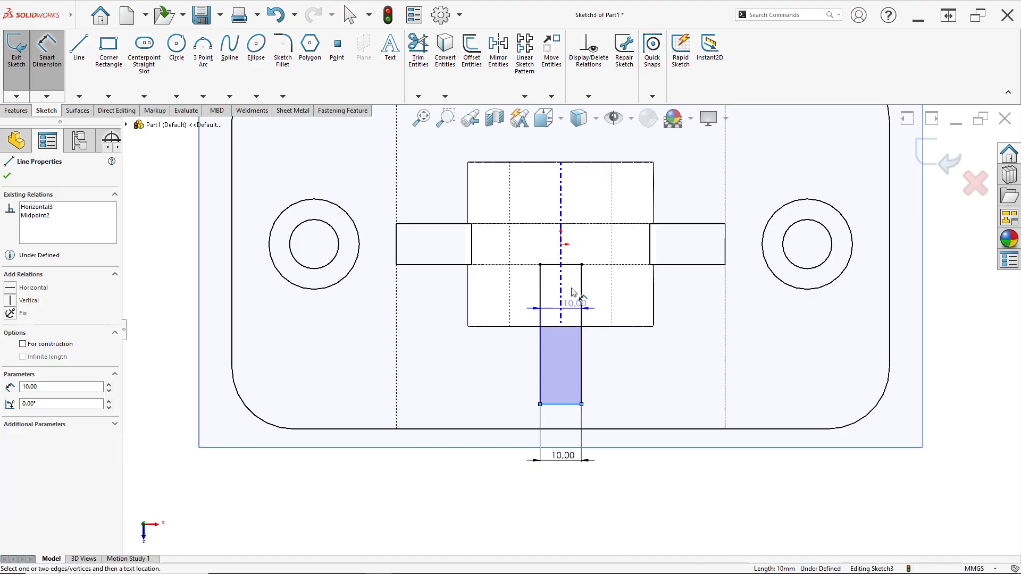
pyautogui.click(561, 245)
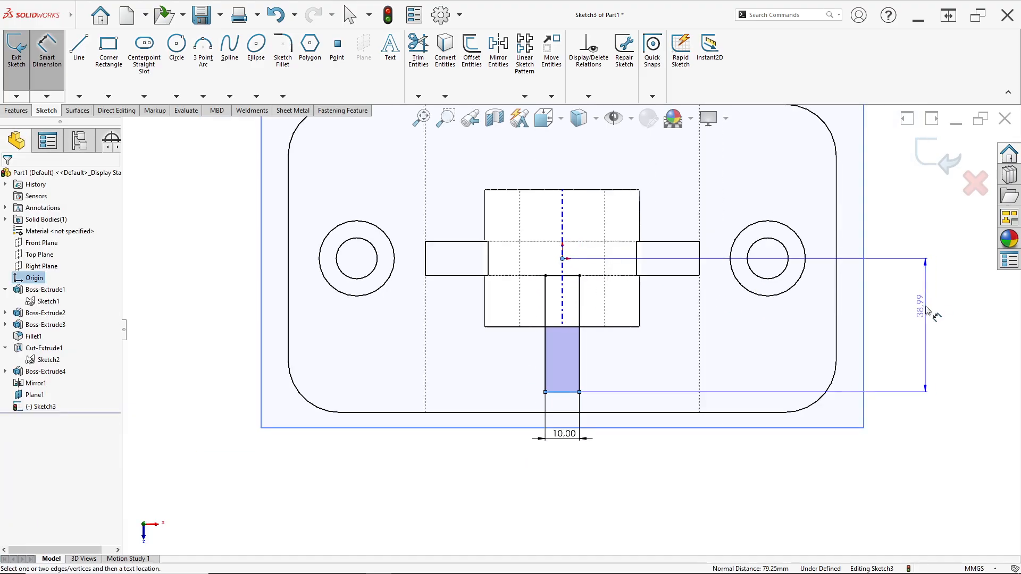
pyautogui.click(928, 311)
pyautogui.press('Return')
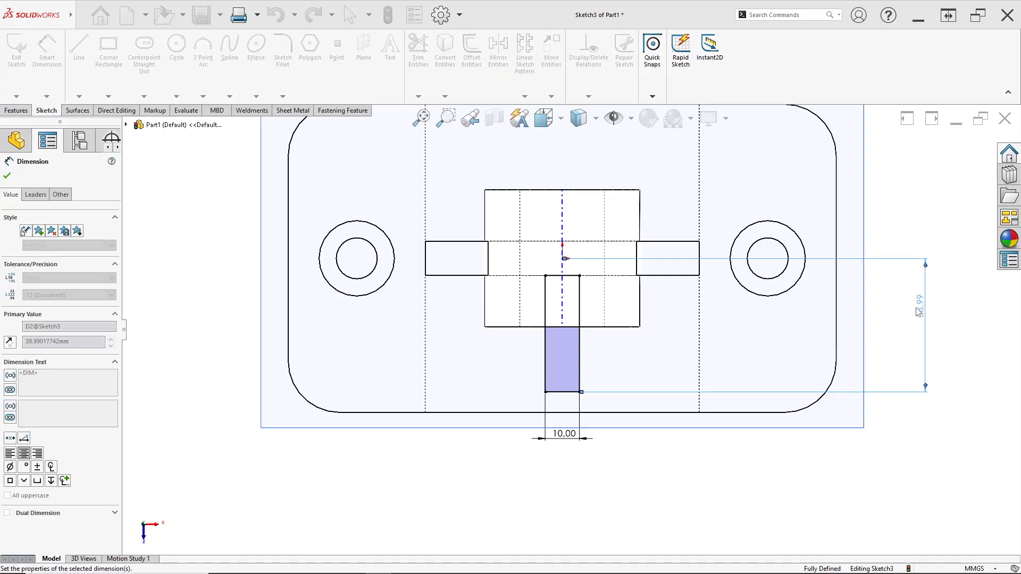
pyautogui.hotkey('alt', 'Tab')
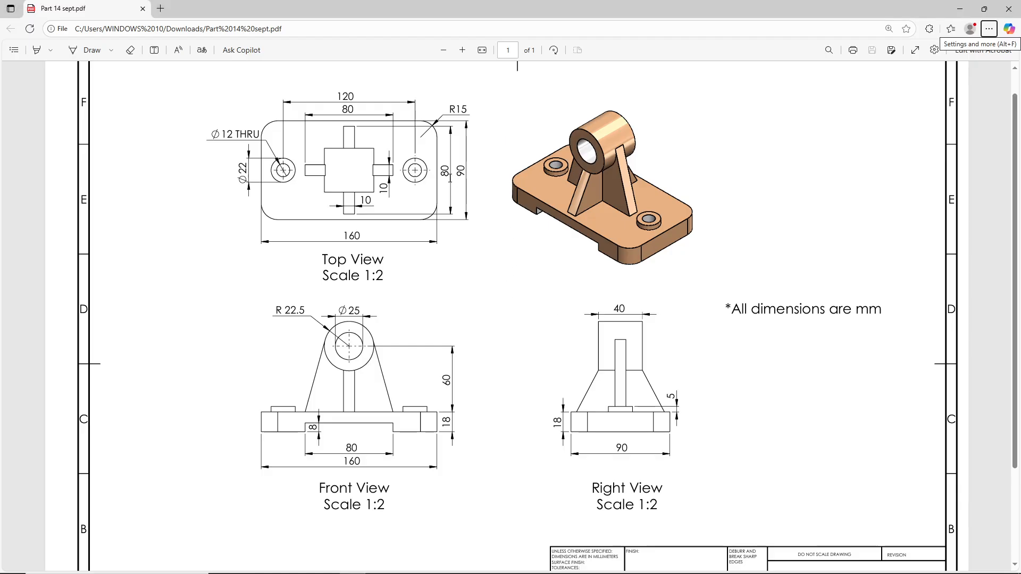
pyautogui.hotkey('alt', 'Tab')
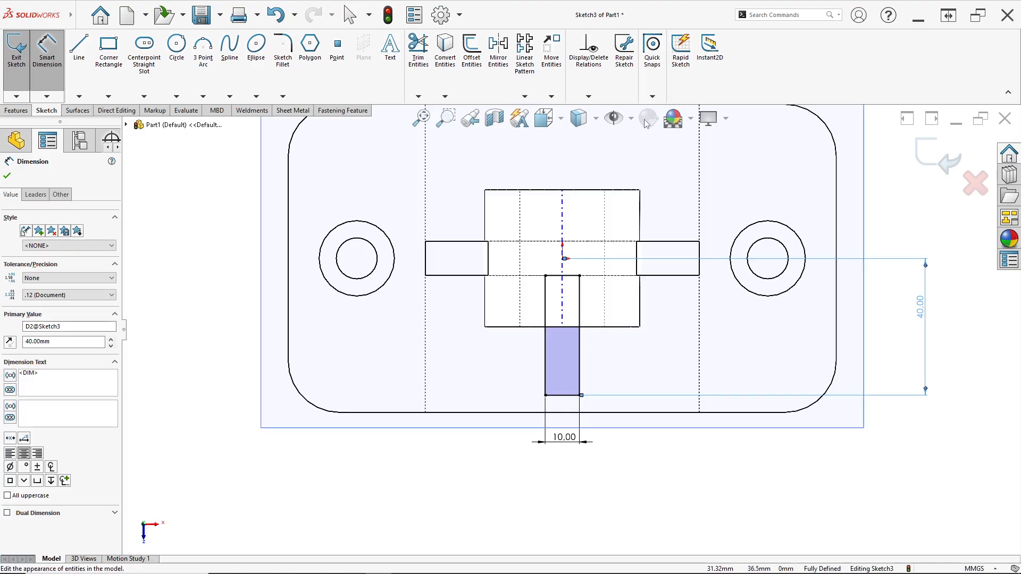
# - Set the display style to Shaded With Edges and turn the model to a three-dimensional view
pyautogui.click(596, 118)
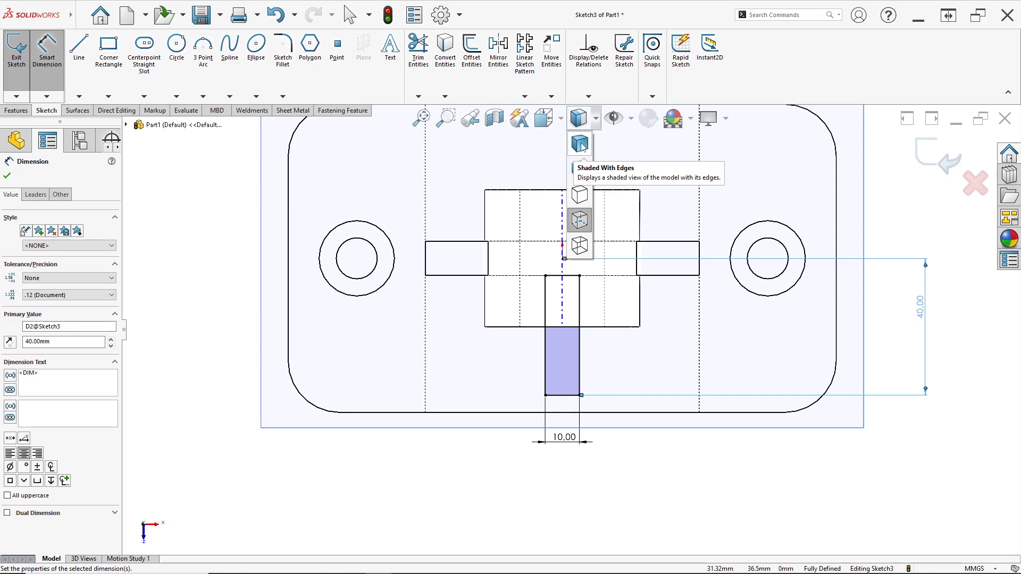
pyautogui.click(583, 146)
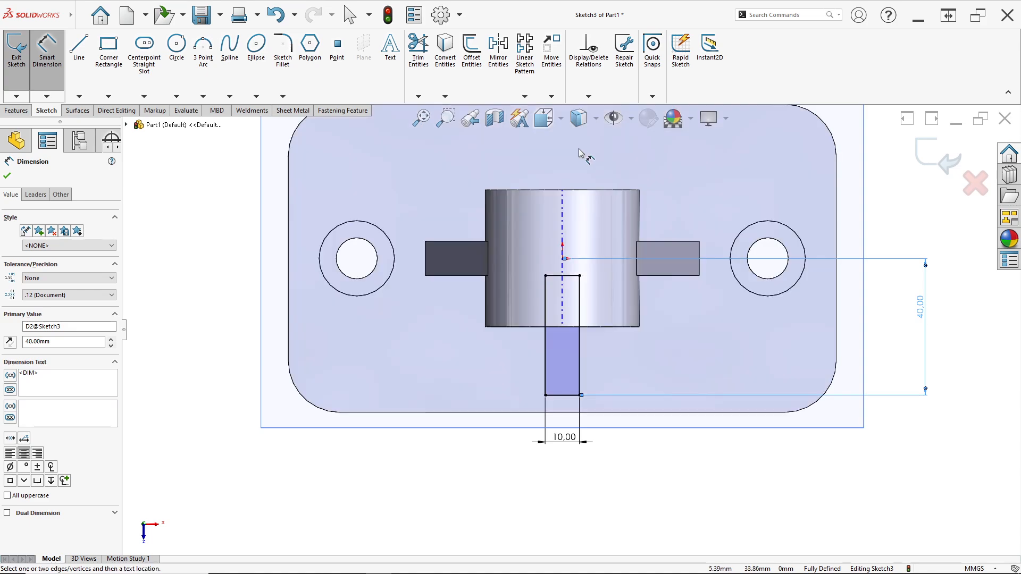
pyautogui.moveTo(579, 154)
pyautogui.mouseDown(button='middle')
pyautogui.moveTo(489, 210)
pyautogui.moveTo(410, 221)
pyautogui.mouseUp(button='middle')
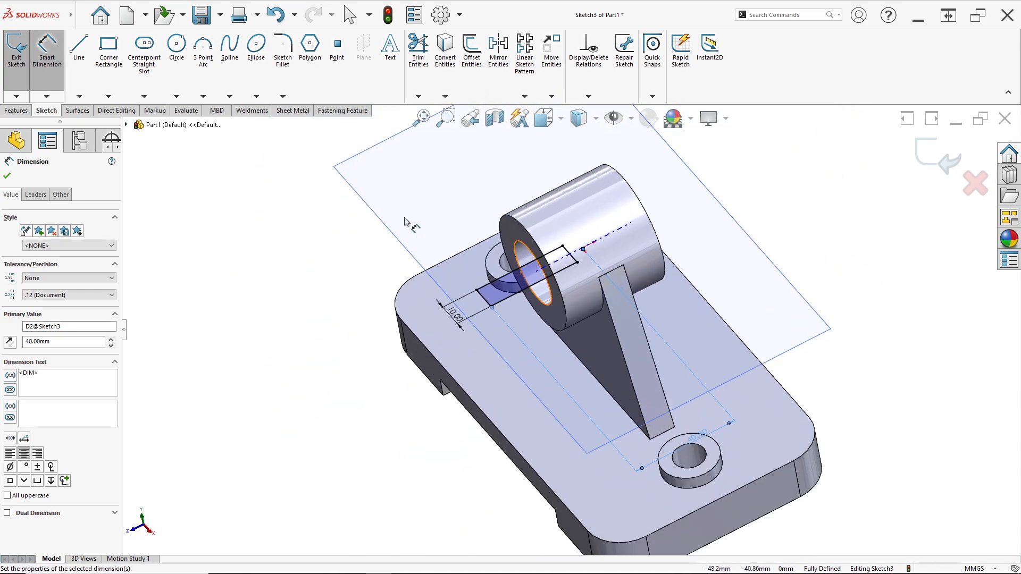
# - Start a Projection split line from the current sketch, choosing the cylinder's outer face and the base's top face as the faces to split
pyautogui.click(20, 111)
pyautogui.click(508, 96)
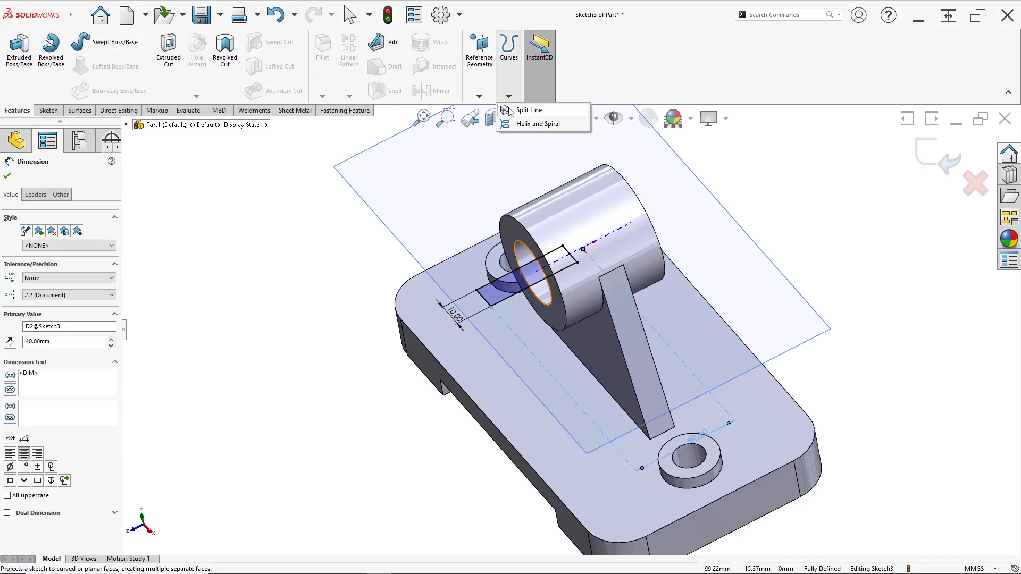
pyautogui.click(526, 110)
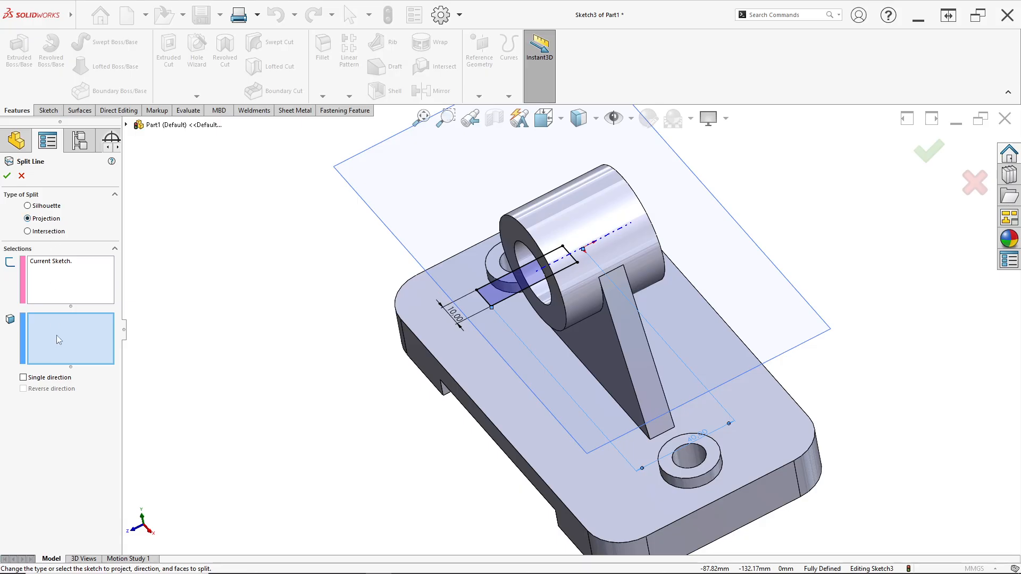
pyautogui.moveTo(459, 309); pyautogui.dragTo(453, 192, button='middle')
pyautogui.scroll(3, 607, 207)
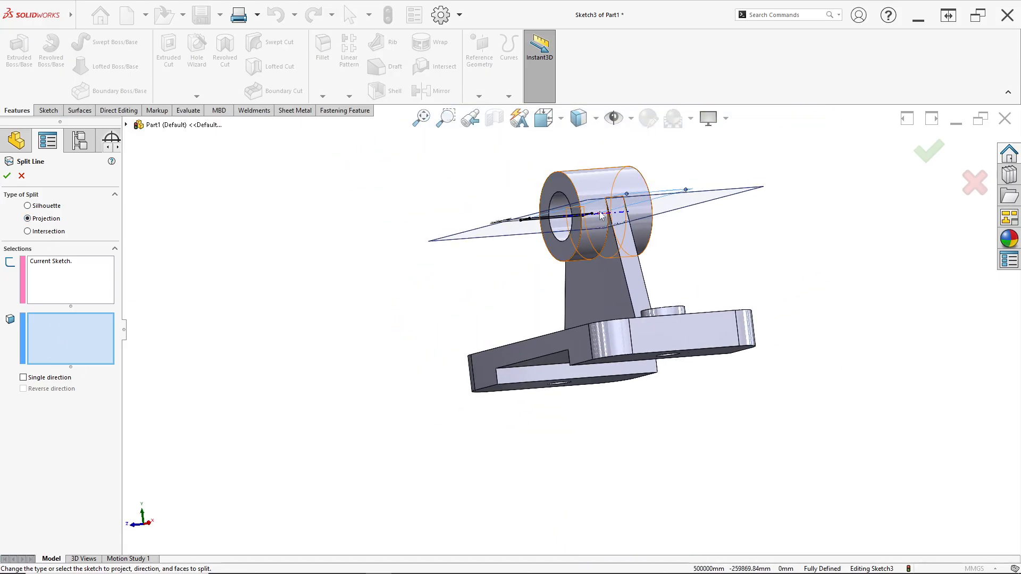
pyautogui.scroll(-4, 607, 204)
pyautogui.click(560, 329)
pyautogui.moveTo(560, 329); pyautogui.dragTo(525, 497, button='middle')
pyautogui.click(546, 474)
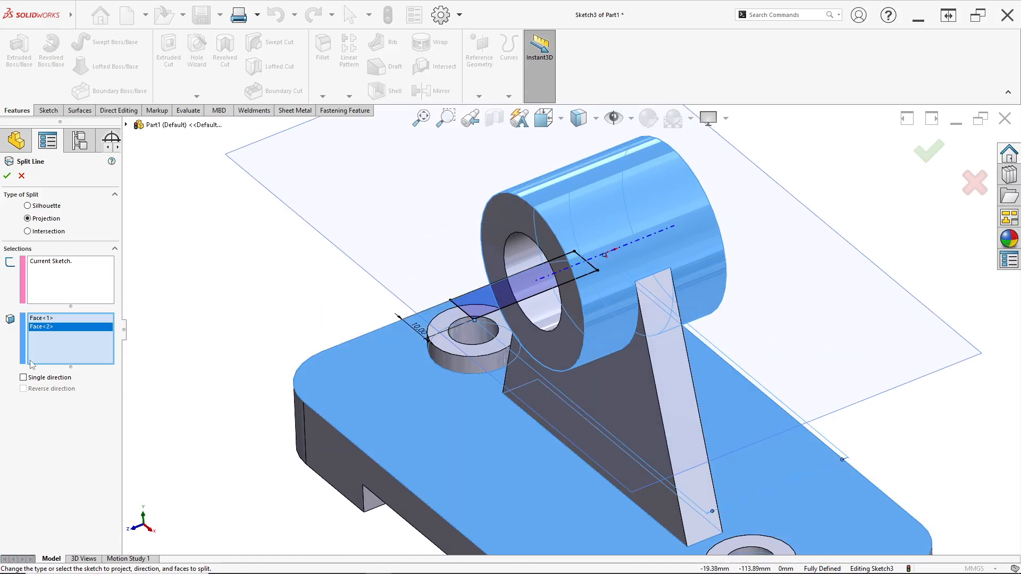
# - Limit the split line projection to a single direction, downward toward the base, and create the split line
pyautogui.scroll(2, 313, 329)
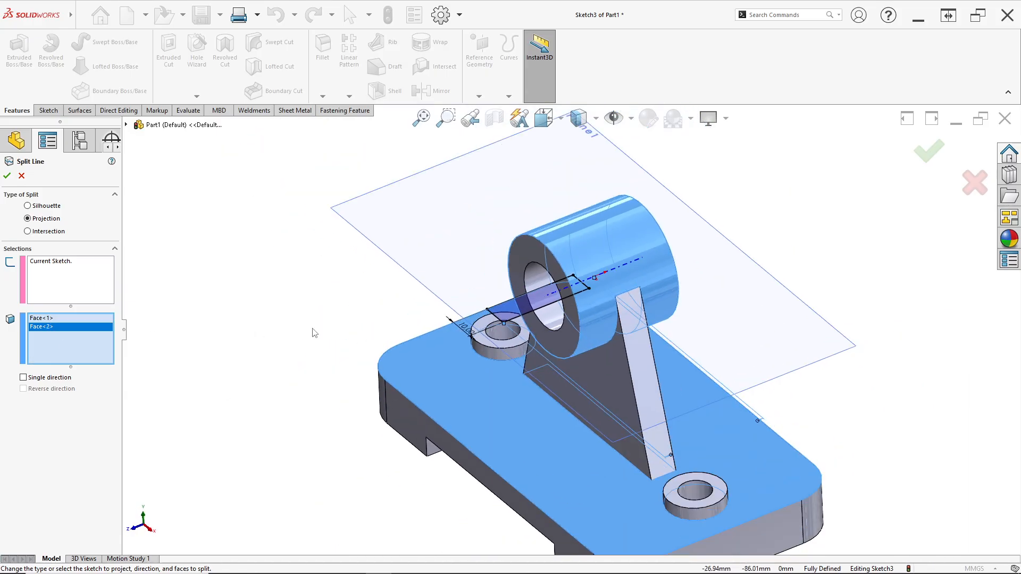
pyautogui.click(24, 377)
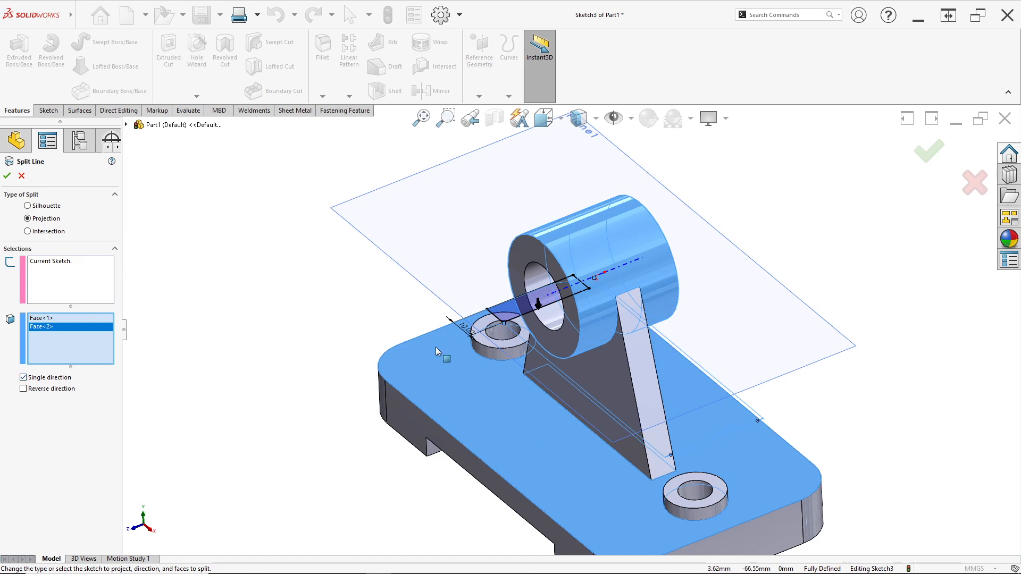
pyautogui.scroll(-2, 575, 307)
pyautogui.scroll(-2, 575, 306)
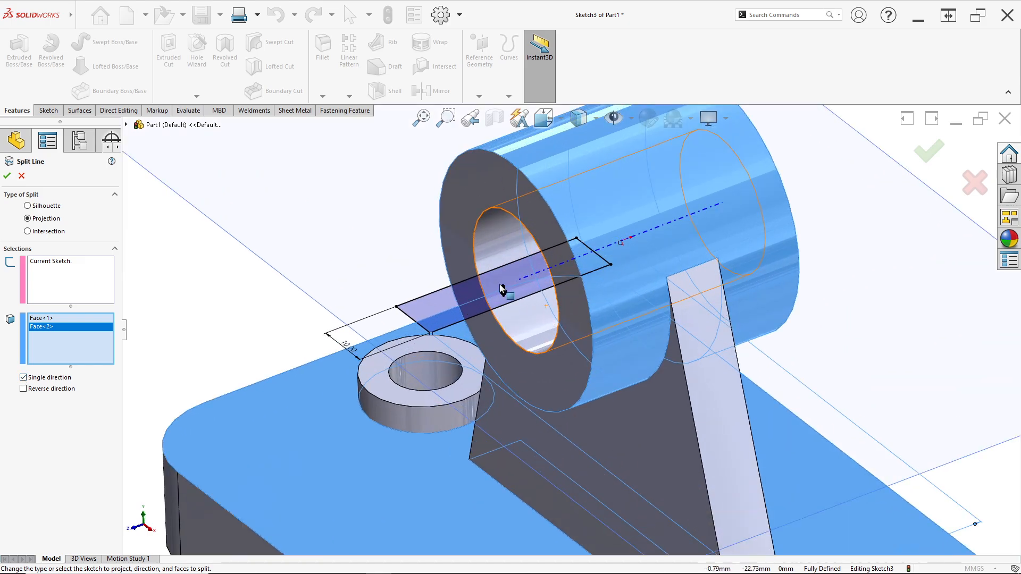
pyautogui.click(23, 390)
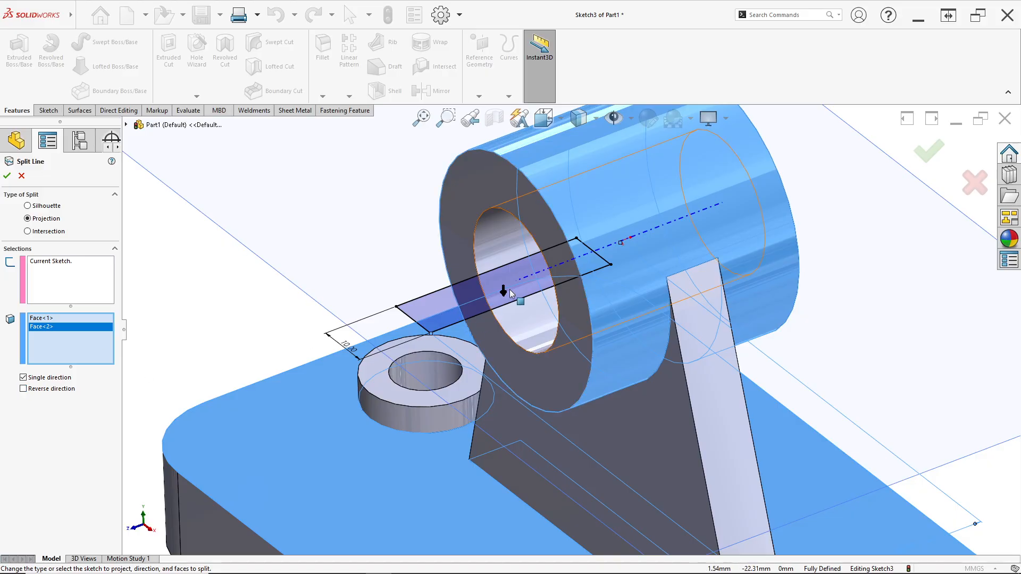
pyautogui.scroll(-4, 503, 301)
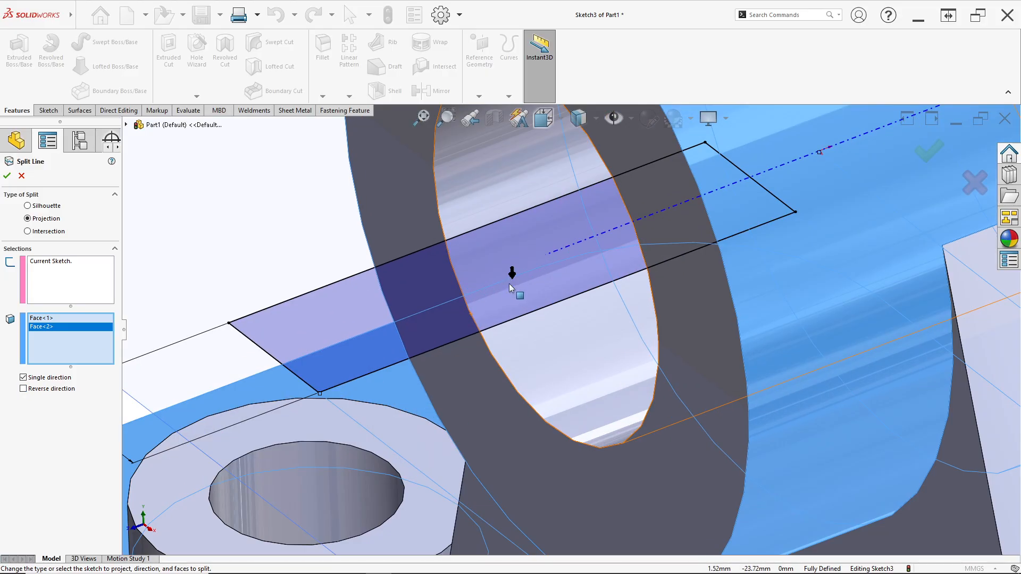
pyautogui.scroll(5, 513, 289)
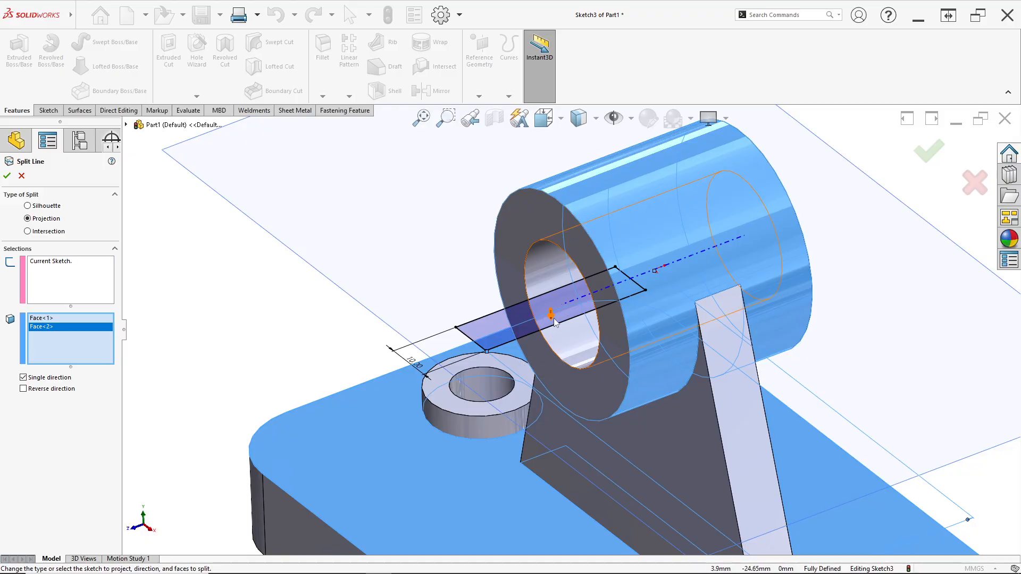
pyautogui.click(6, 179)
# - Examine the projected split outlines on the cylinder's underside and the base's top face
pyautogui.moveTo(667, 409); pyautogui.dragTo(628, 281, button='middle')
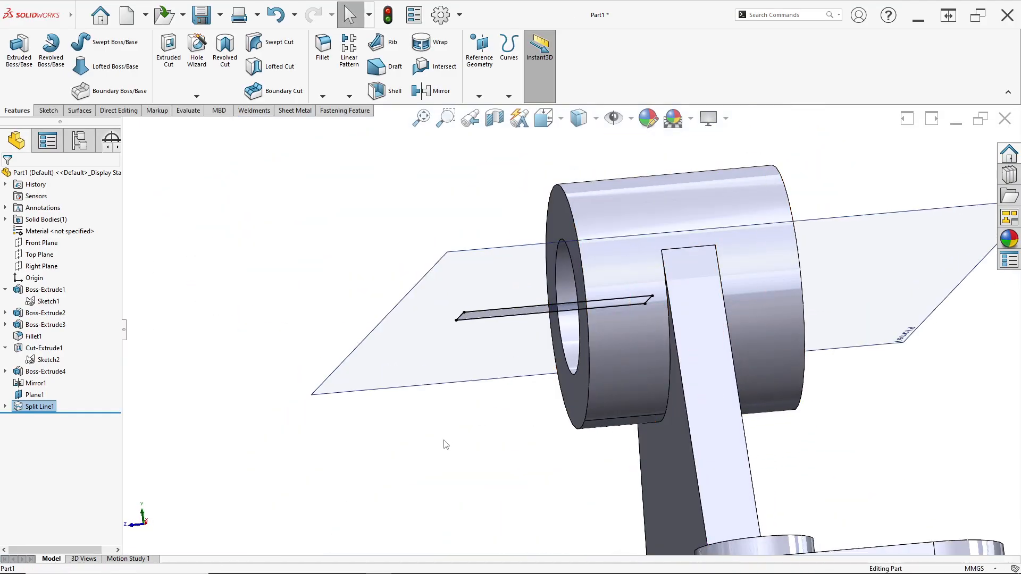
pyautogui.click(448, 437)
pyautogui.moveTo(495, 418); pyautogui.dragTo(520, 359, button='middle')
pyautogui.scroll(-3, 532, 277)
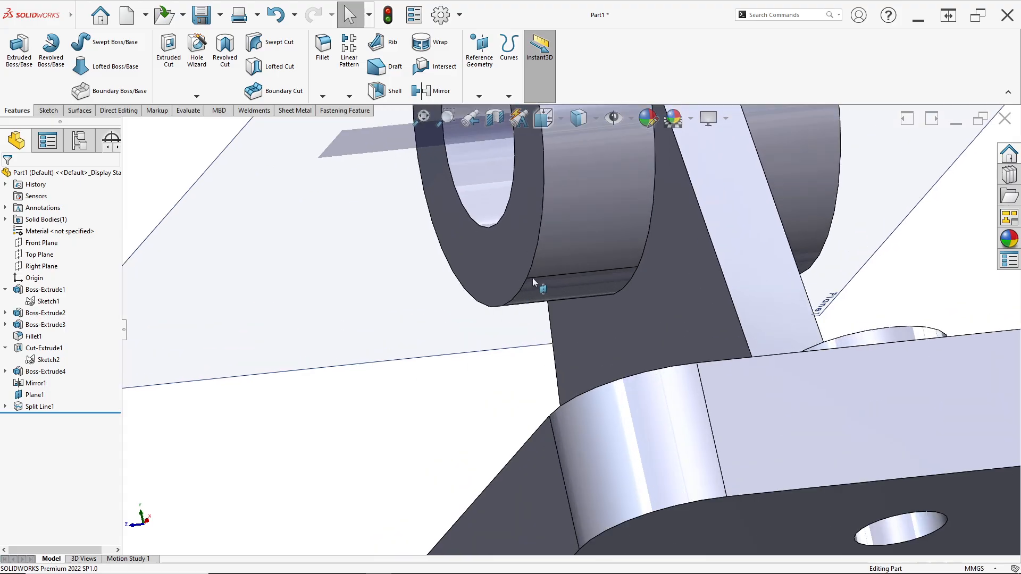
pyautogui.moveTo(531, 277); pyautogui.dragTo(539, 287, button='middle')
pyautogui.scroll(-2, 540, 287)
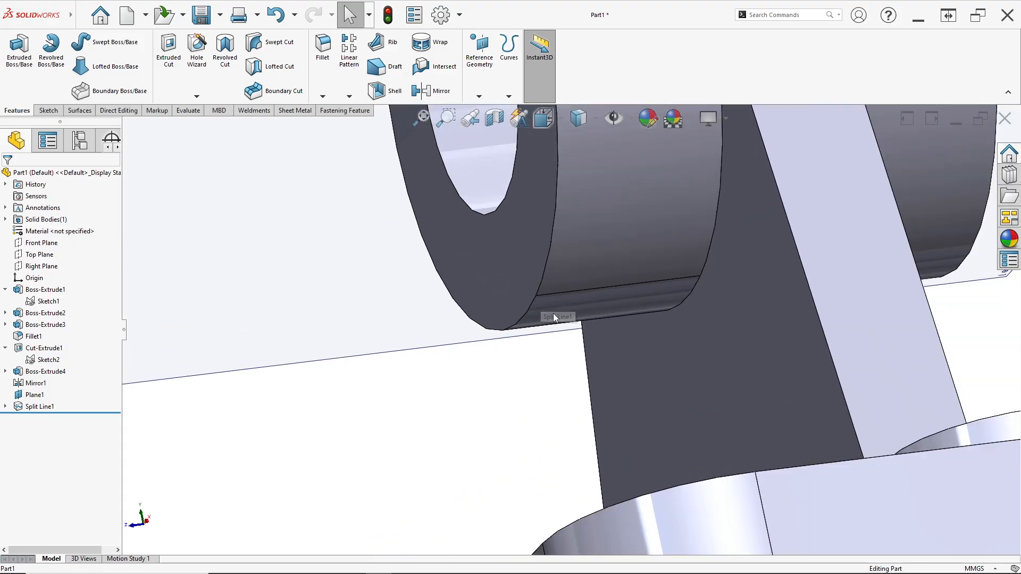
pyautogui.moveTo(558, 322); pyautogui.dragTo(581, 467, button='middle')
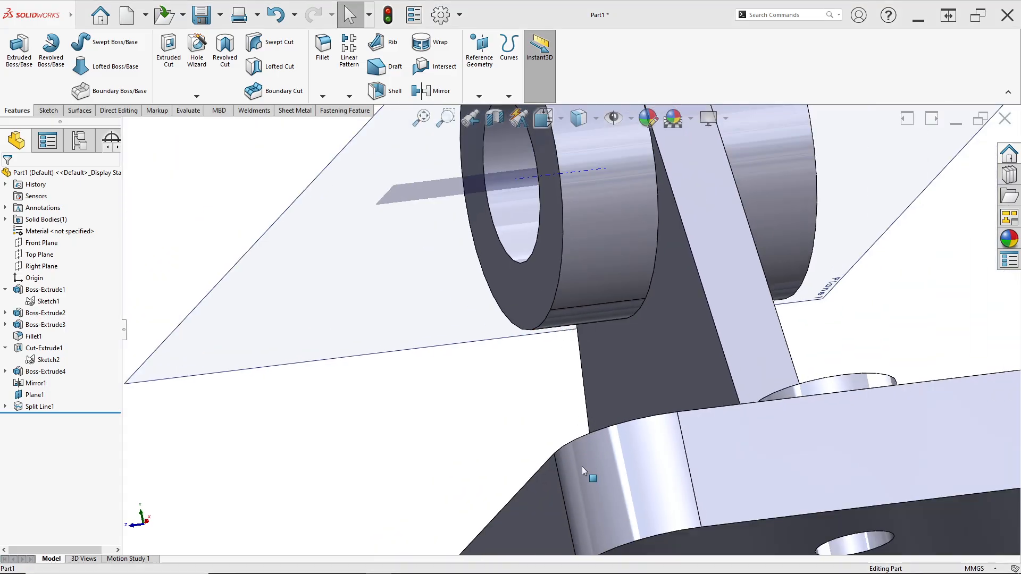
pyautogui.moveTo(595, 372); pyautogui.dragTo(599, 502, button='middle')
pyautogui.scroll(3, 601, 500)
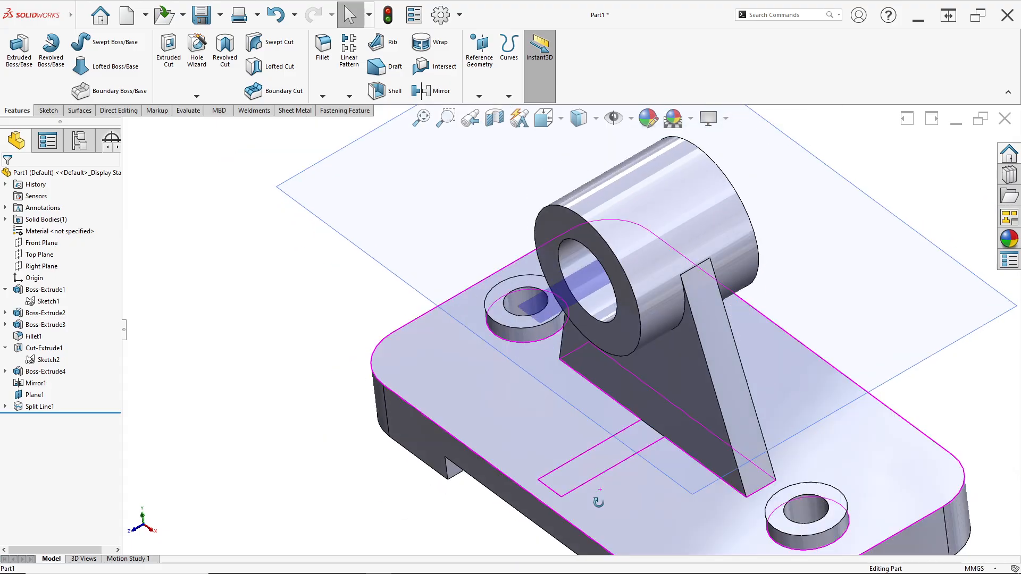
pyautogui.scroll(-3, 598, 501)
pyautogui.click(509, 97)
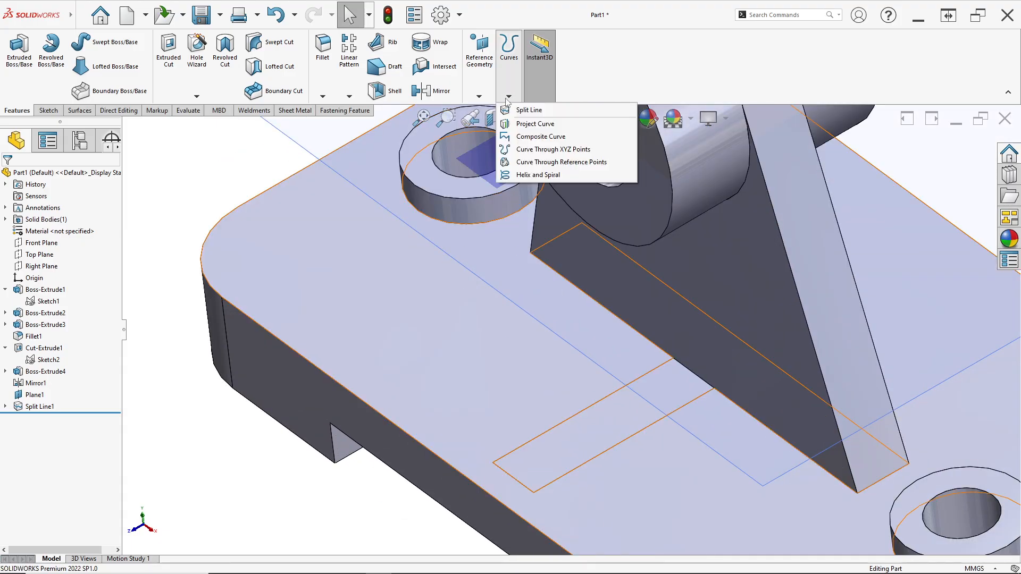
pyautogui.click(253, 157)
pyautogui.scroll(2, 452, 266)
pyautogui.moveTo(458, 276); pyautogui.dragTo(484, 193, button='middle')
pyautogui.scroll(2, 556, 311)
pyautogui.scroll(-1, 539, 266)
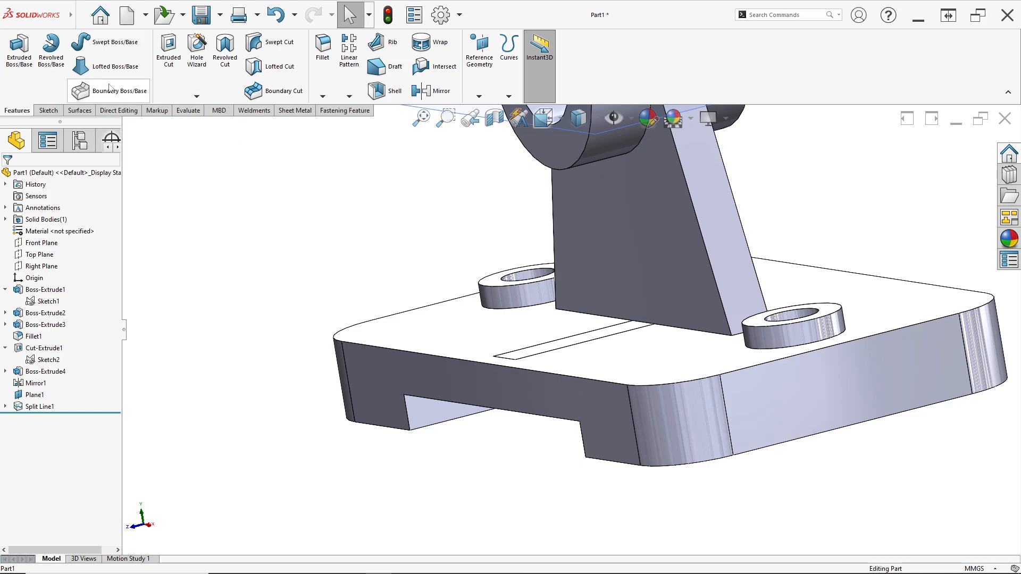
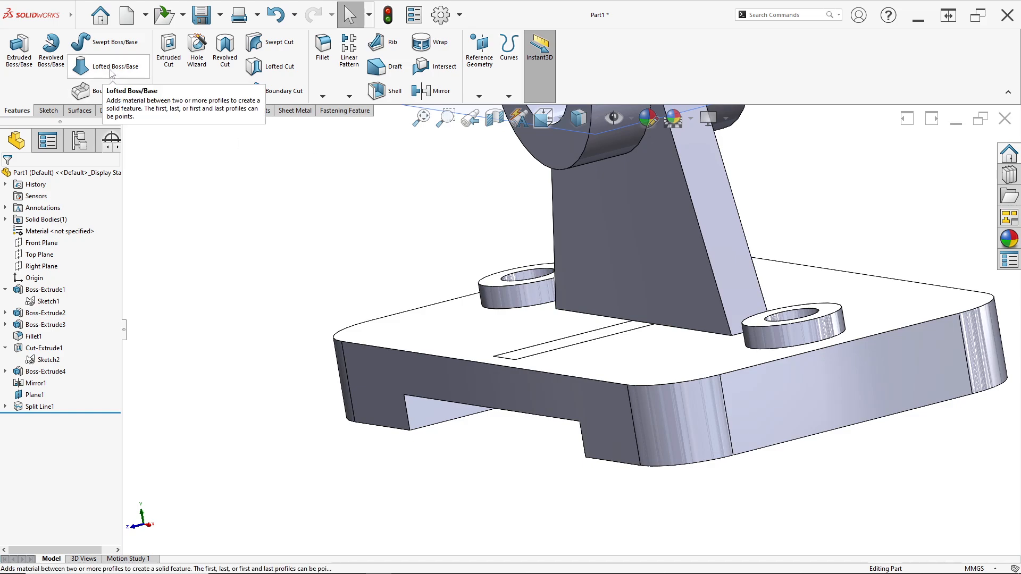
# - Start a Lofted Boss/Base, choosing the split faces on the cylinder's underside and the base's top as its profiles
pyautogui.click(112, 73)
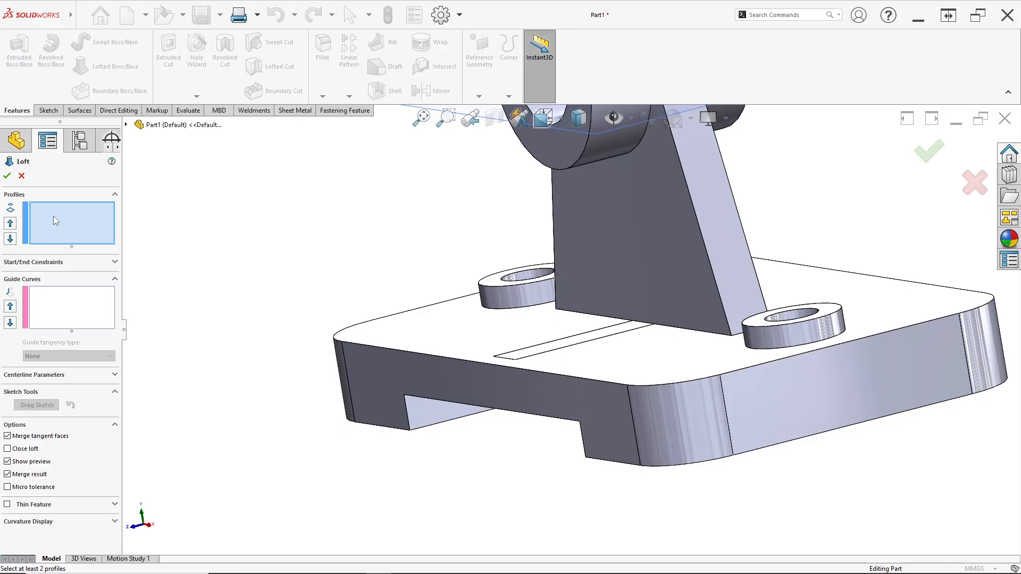
pyautogui.scroll(1, 627, 266)
pyautogui.moveTo(627, 266); pyautogui.dragTo(505, 196, button='middle')
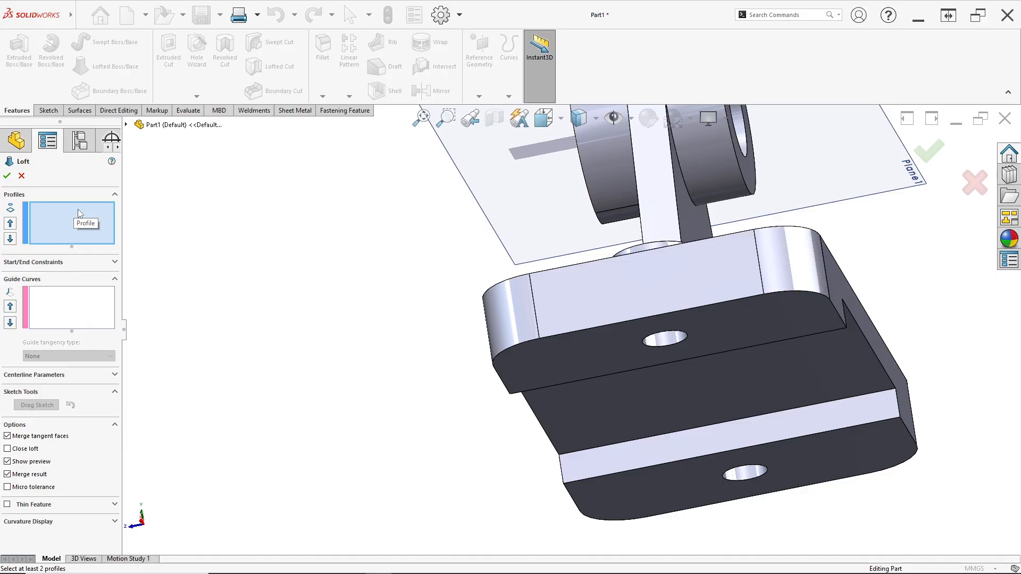
pyautogui.moveTo(500, 282); pyautogui.dragTo(590, 276, button='middle')
pyautogui.scroll(-4, 349, 256)
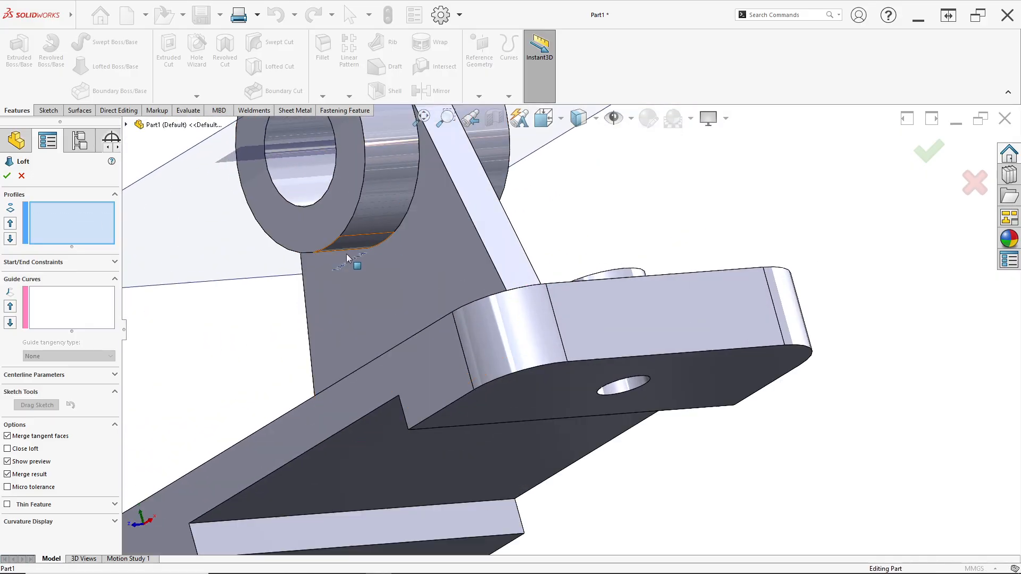
pyautogui.scroll(3, 381, 241)
pyautogui.click(378, 244)
pyautogui.moveTo(377, 244); pyautogui.dragTo(388, 365, button='middle')
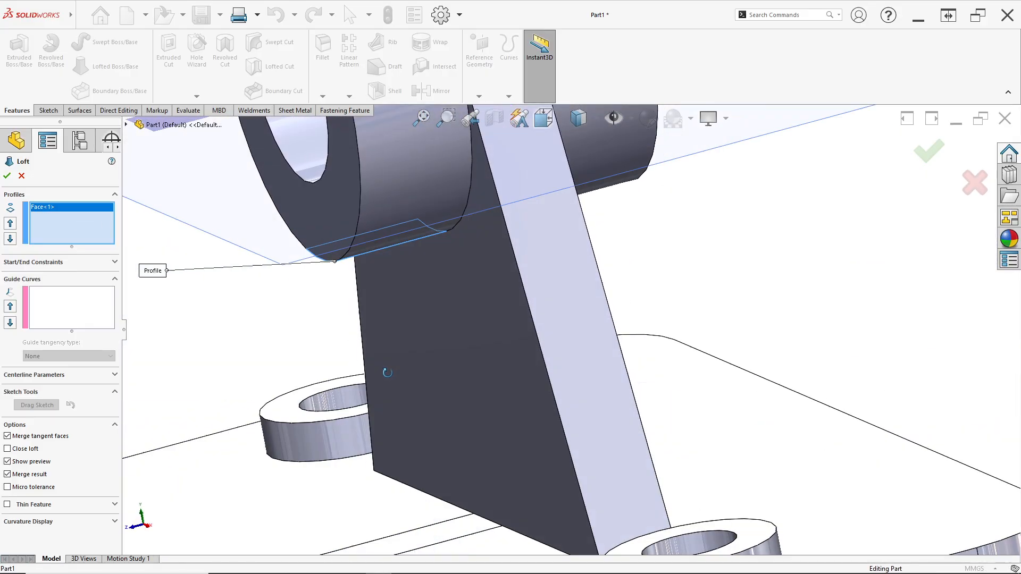
pyautogui.scroll(-3, 366, 455)
pyautogui.click(342, 421)
pyautogui.scroll(3, 346, 388)
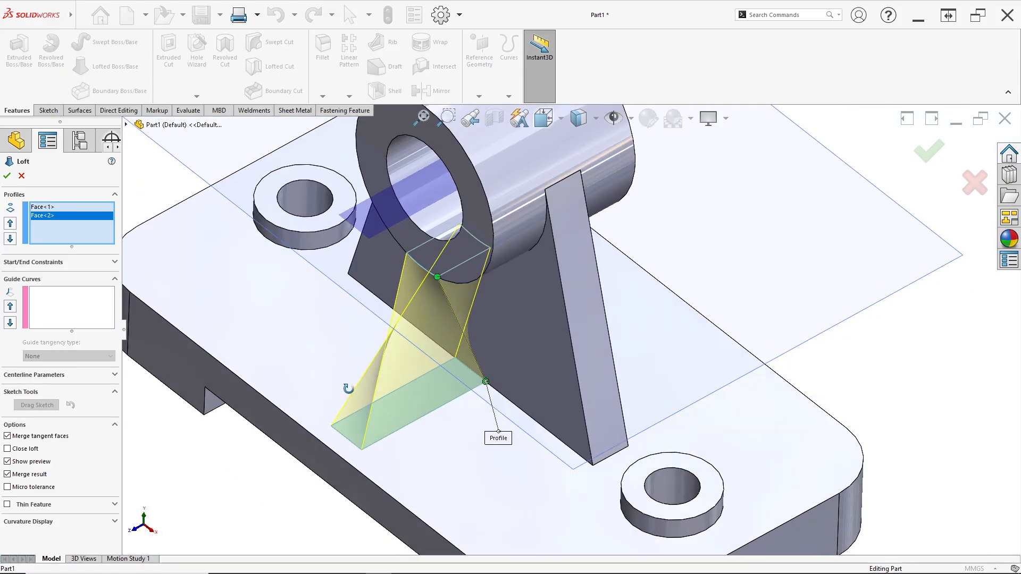
# - Move the loft's base connector to the matching outer corner to untwist the rib, and create the loft
pyautogui.scroll(-2, 384, 336)
pyautogui.scroll(-2, 402, 270)
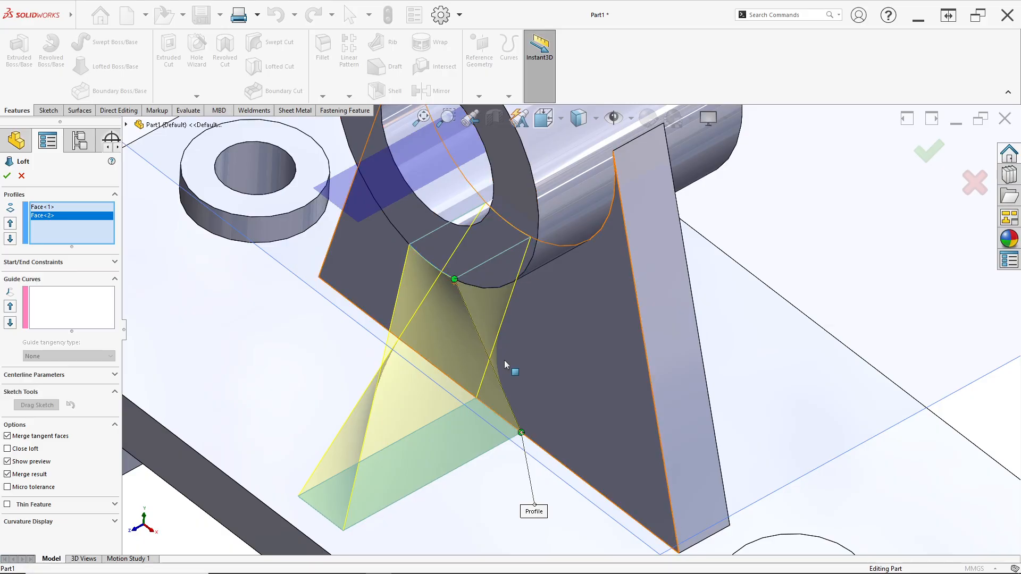
pyautogui.moveTo(522, 432); pyautogui.dragTo(516, 437)
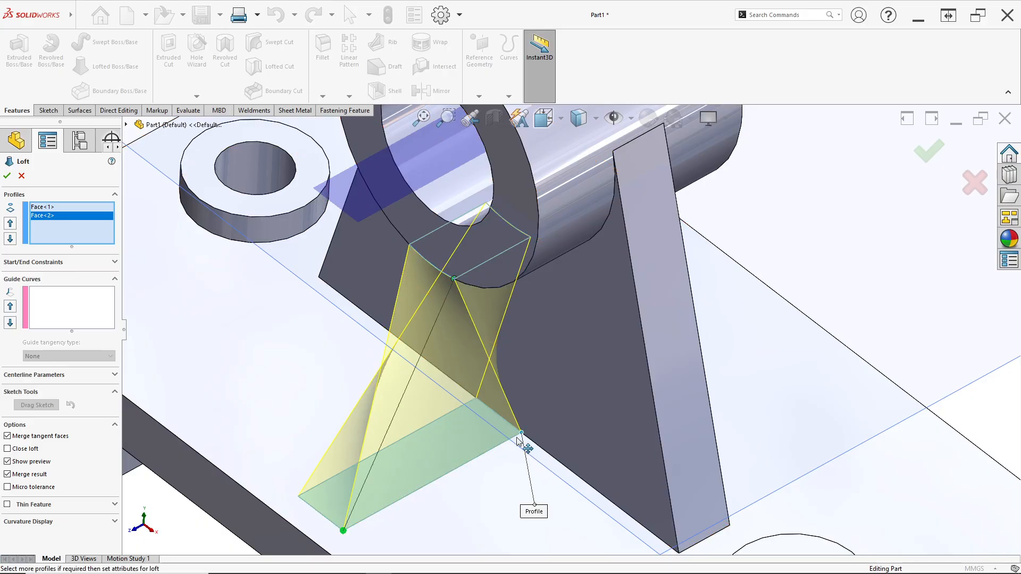
pyautogui.moveTo(371, 518); pyautogui.dragTo(372, 518)
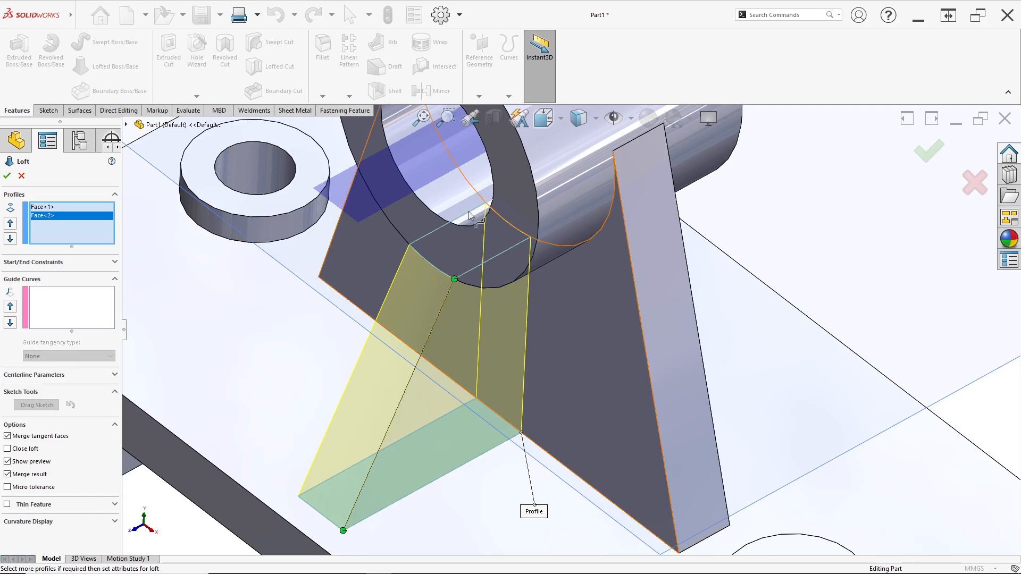
pyautogui.scroll(1, 436, 349)
pyautogui.click(7, 176)
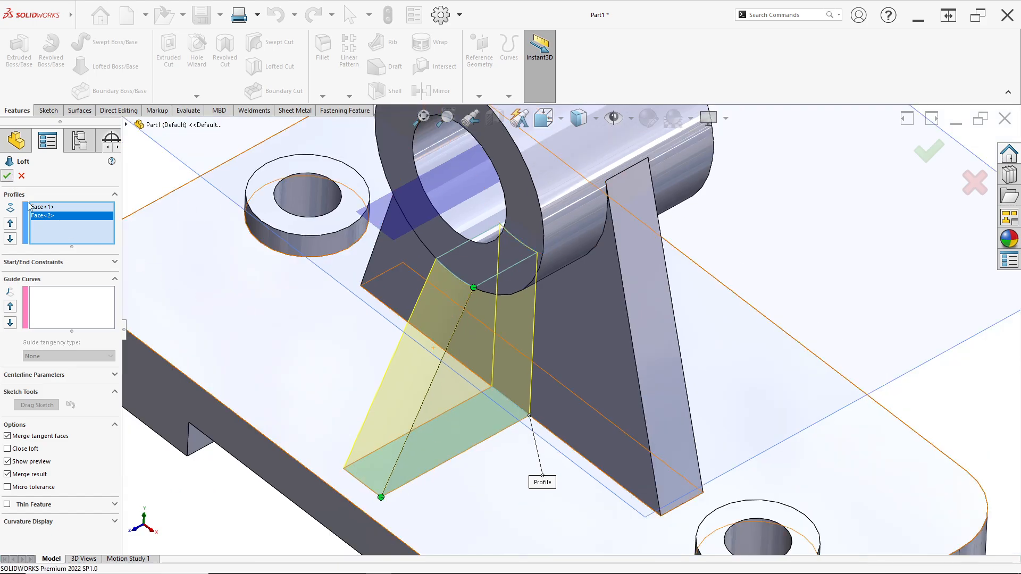
# - Examine the lofted rib between the cylinder and the base, including its joins and the opposite side of the bracket
pyautogui.moveTo(431, 327); pyautogui.dragTo(482, 289, button='middle')
pyautogui.scroll(-2, 476, 283)
pyautogui.scroll(5, 484, 294)
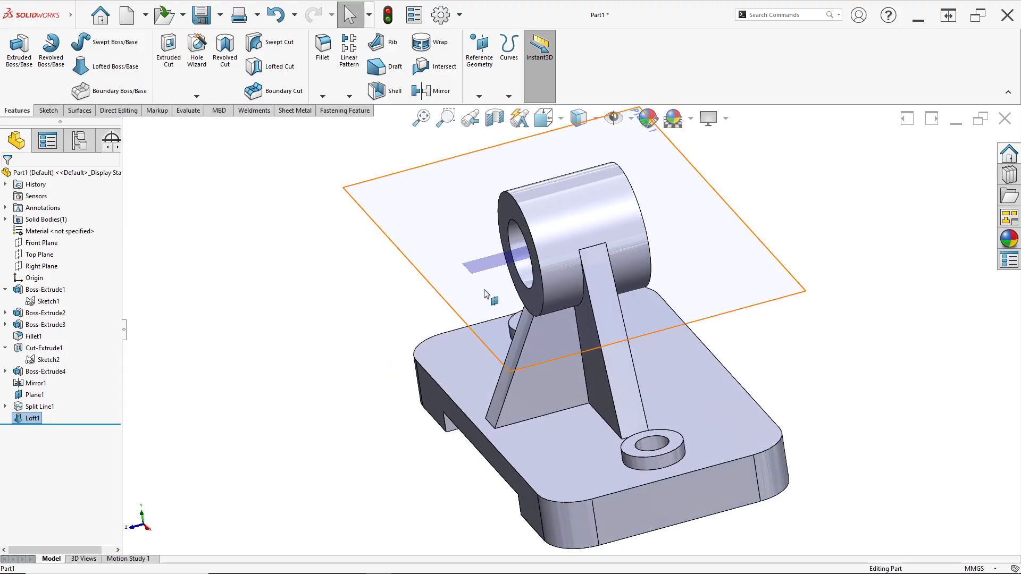
pyautogui.click(336, 293)
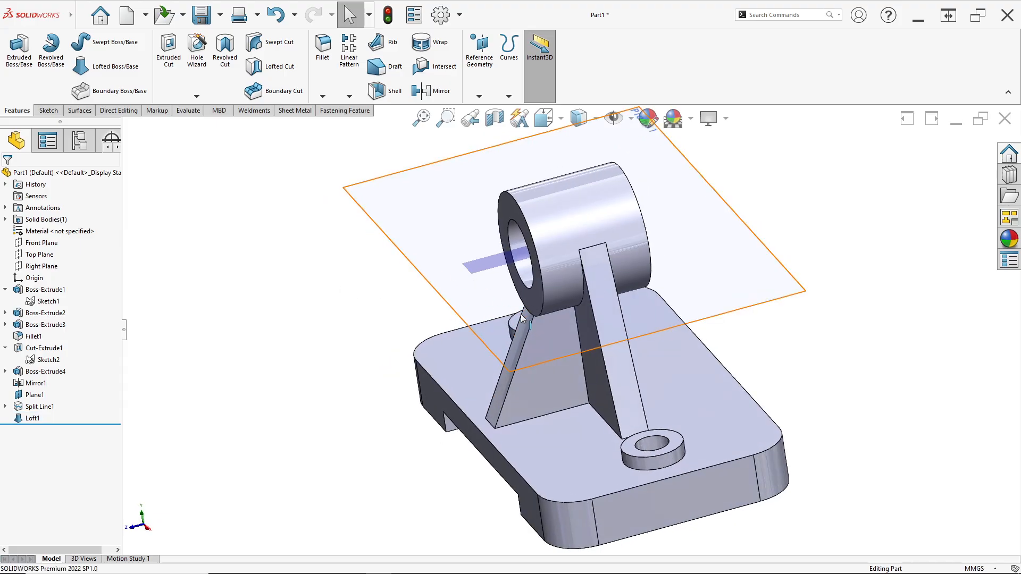
pyautogui.moveTo(522, 318); pyautogui.dragTo(661, 292, button='middle')
pyautogui.scroll(-2, 627, 316)
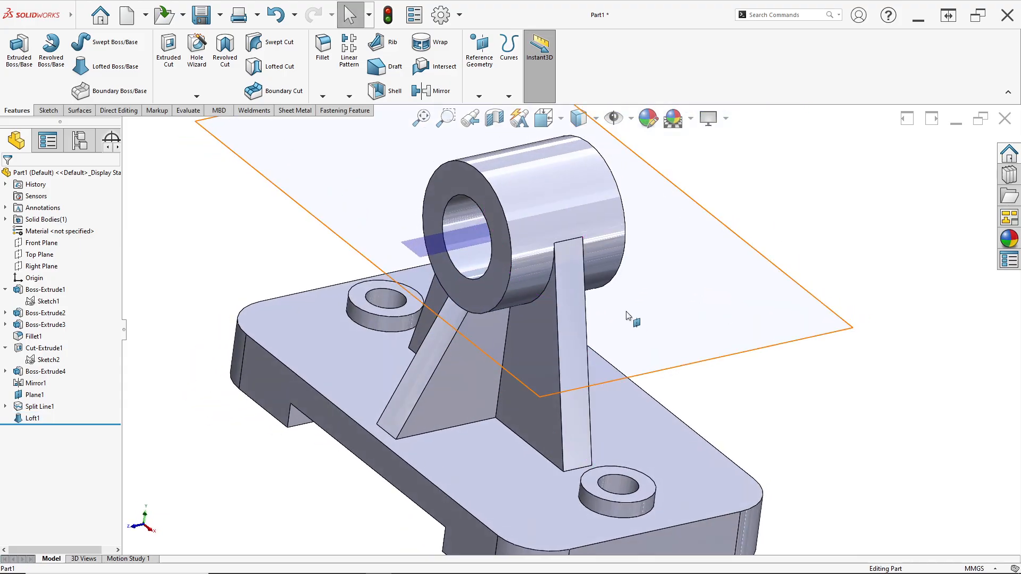
pyautogui.scroll(3, 627, 316)
pyautogui.moveTo(477, 327); pyautogui.dragTo(573, 305, button='middle')
pyautogui.scroll(-3, 573, 304)
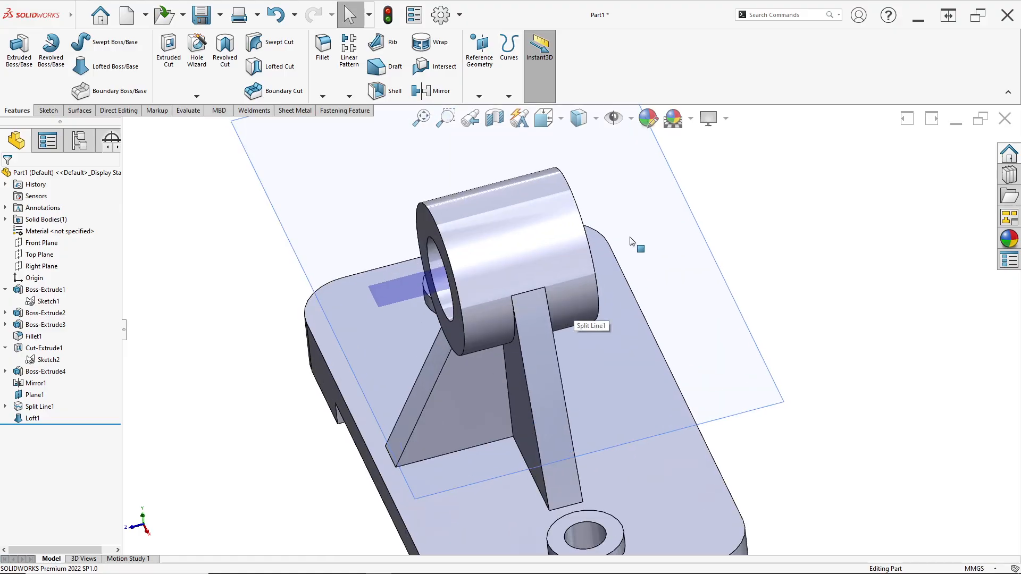
# - Start a sketch on the reference plane through the cylinder and set the display style to Hidden Lines Visible
pyautogui.rightClick(632, 241)
pyautogui.click(661, 227)
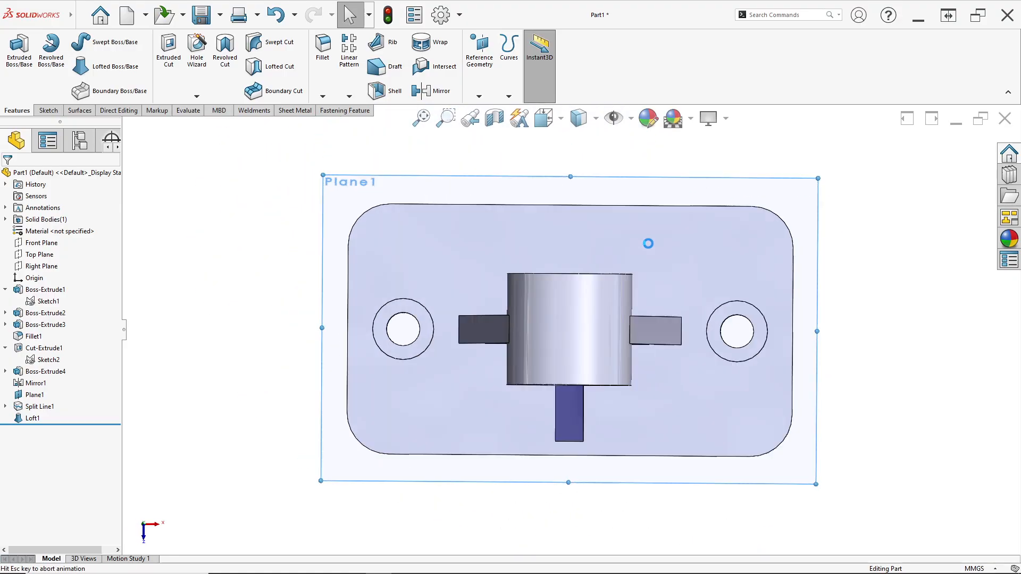
pyautogui.scroll(-2, 588, 255)
pyautogui.click(596, 119)
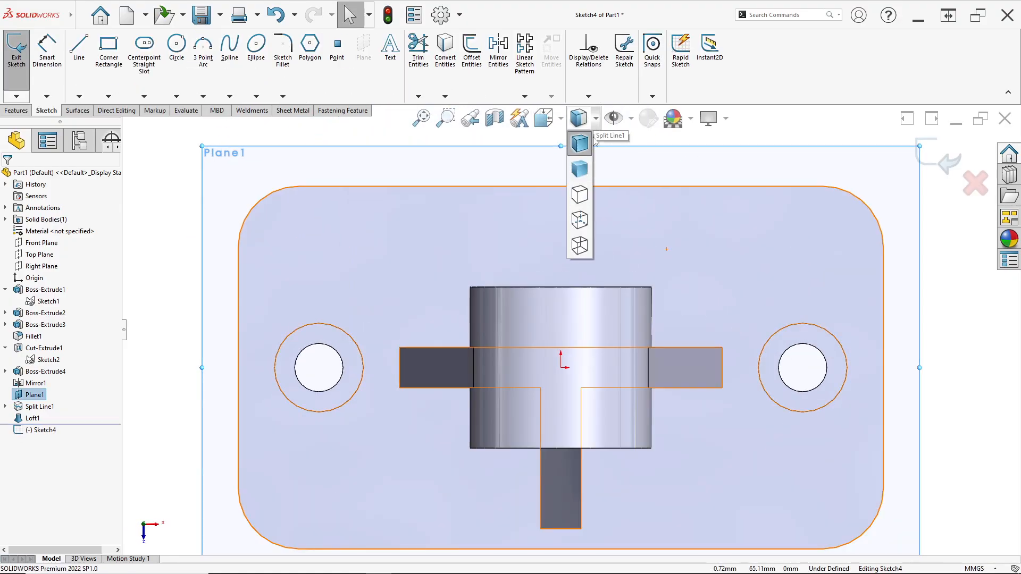
pyautogui.click(580, 220)
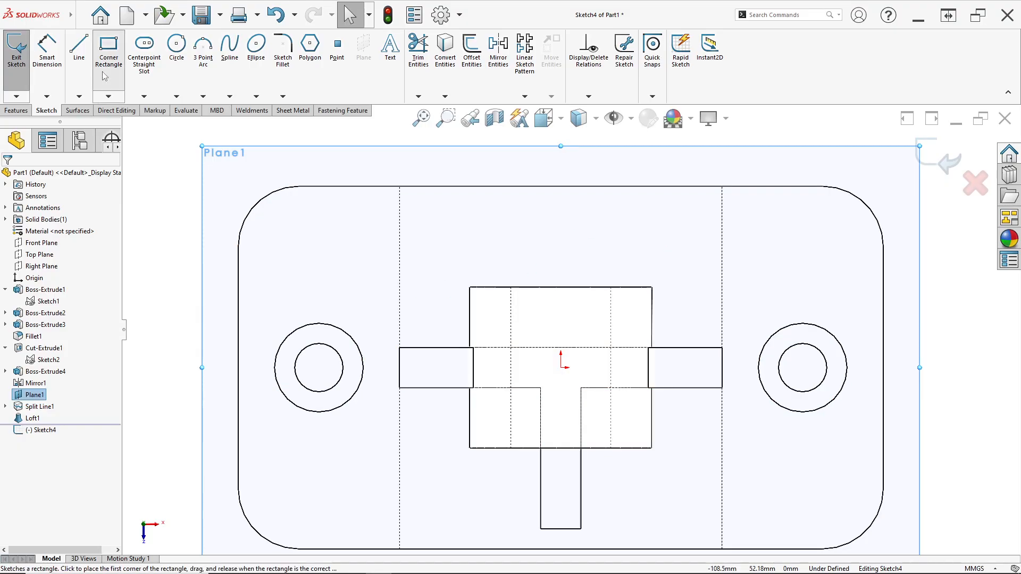
# - Sketch a corner rectangle about 11 by 31 mm opposite the lofted rib, starting on the side ribs' hidden edge
pyautogui.click(108, 50)
pyautogui.click(537, 347)
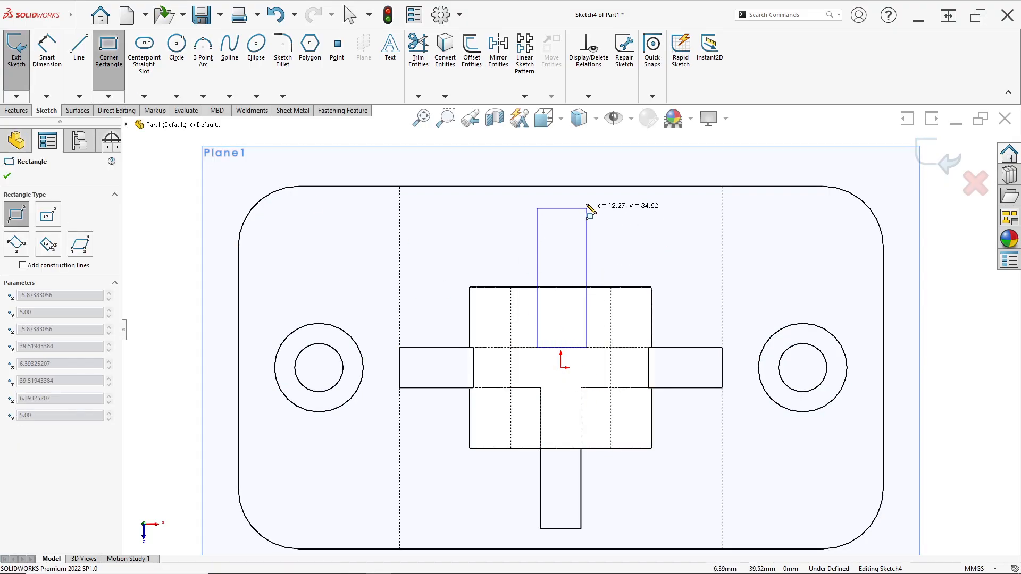
pyautogui.click(582, 221)
pyautogui.press('Escape')
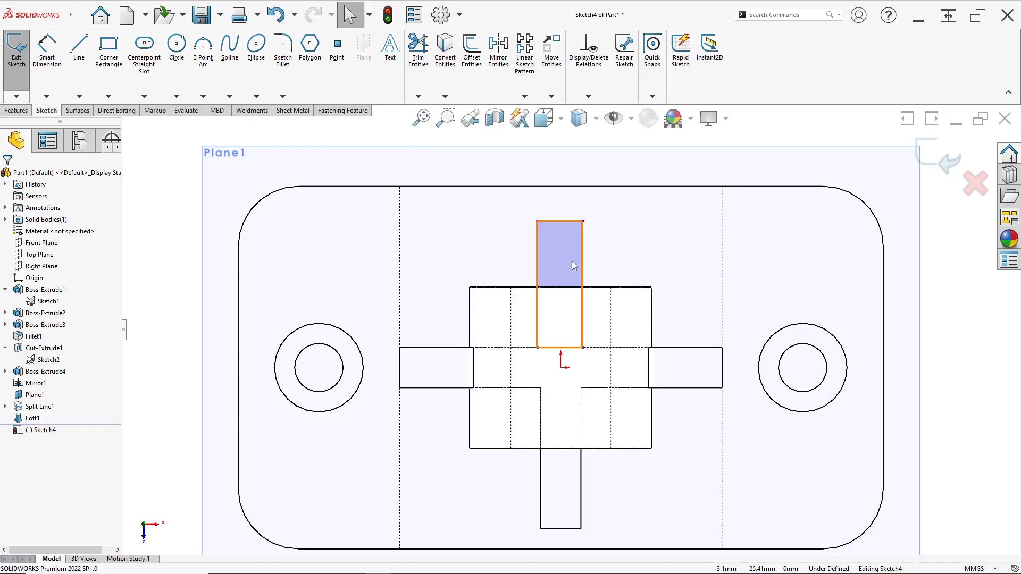
# - Add a vertical relation between the midpoint of the rectangle's outer edge and the origin
pyautogui.click(559, 221)
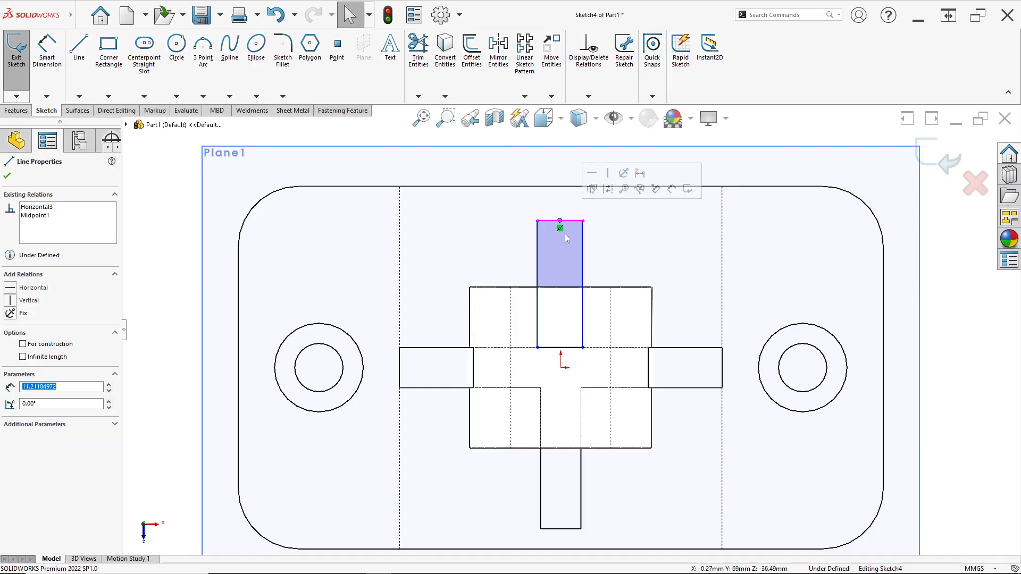
pyautogui.keyDown('ctrl'); pyautogui.click(561, 367); pyautogui.keyUp('ctrl')
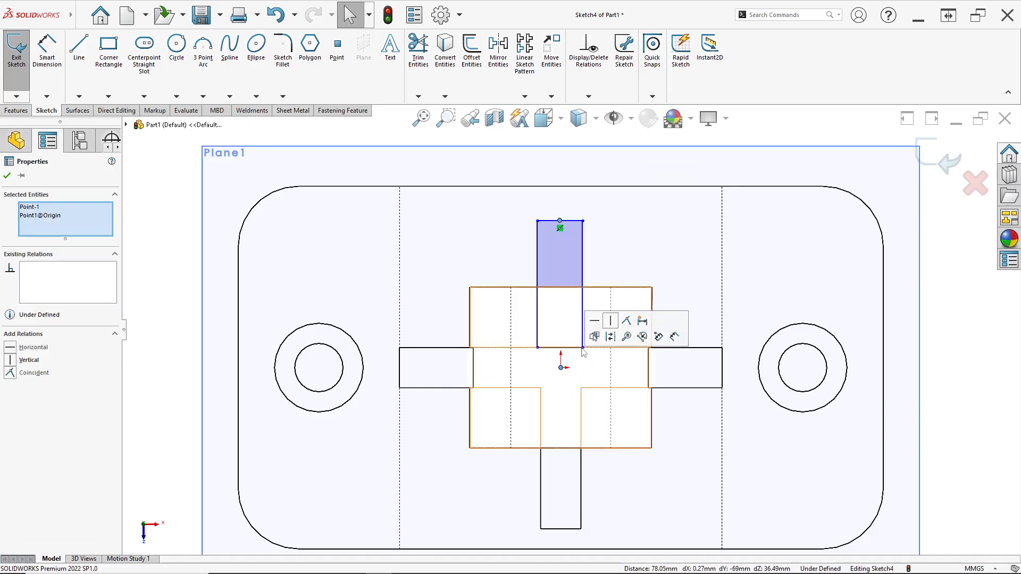
pyautogui.click(612, 323)
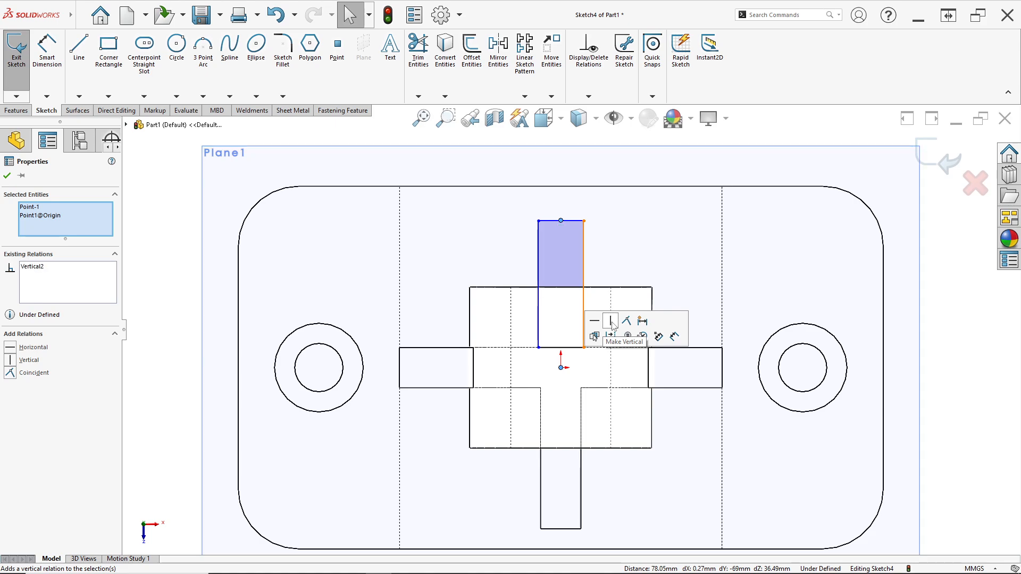
# - Dimension the rectangle's width as 10 mm
pyautogui.click(47, 54)
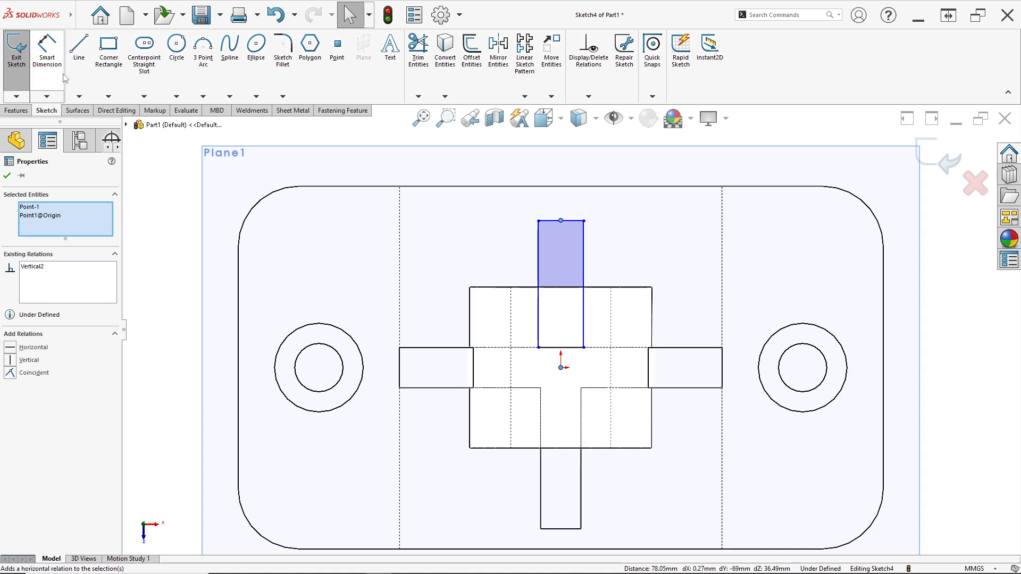
pyautogui.click(554, 227)
pyautogui.click(563, 159)
pyautogui.write('1')
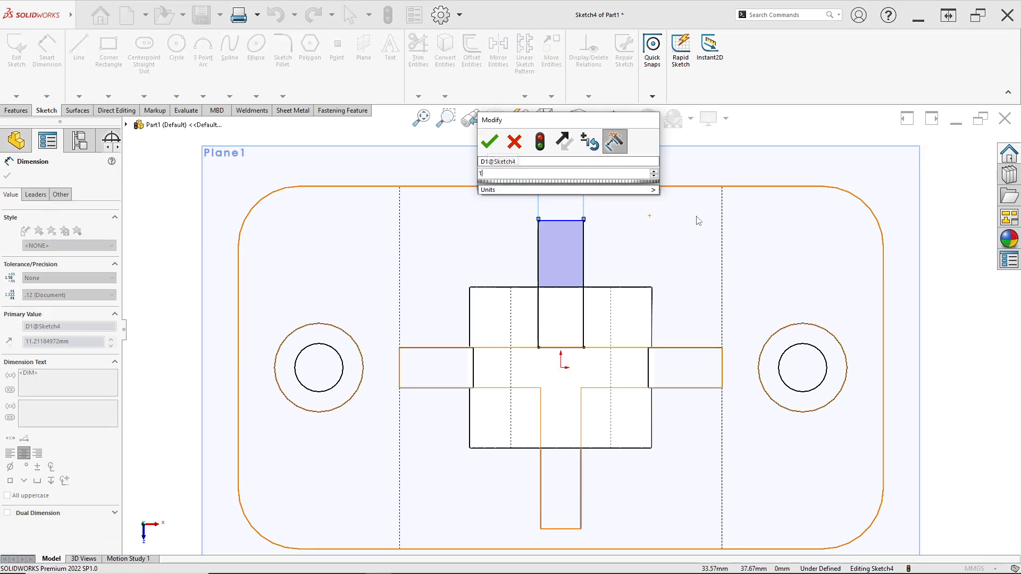
pyautogui.write('0.')
pyautogui.press('Return')
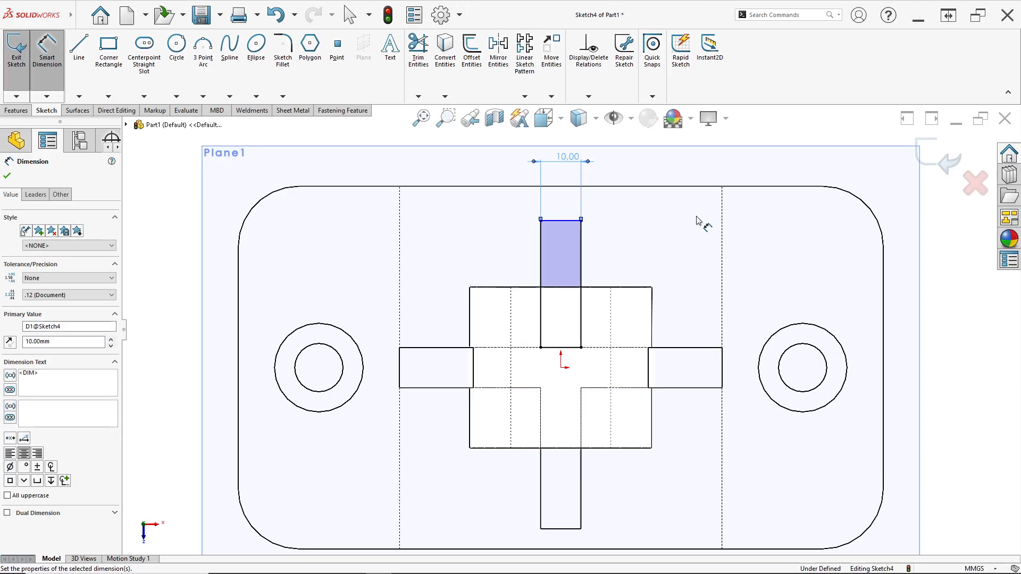
# - Dimension the distance from the origin to the rectangle's outer edge as 40 mm
pyautogui.click(565, 227)
pyautogui.click(561, 366)
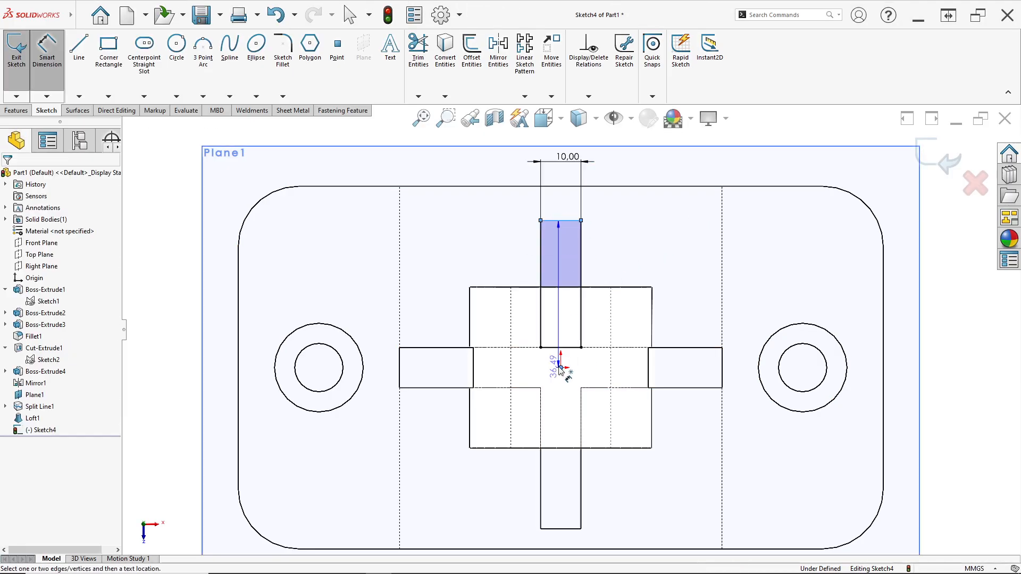
pyautogui.click(900, 312)
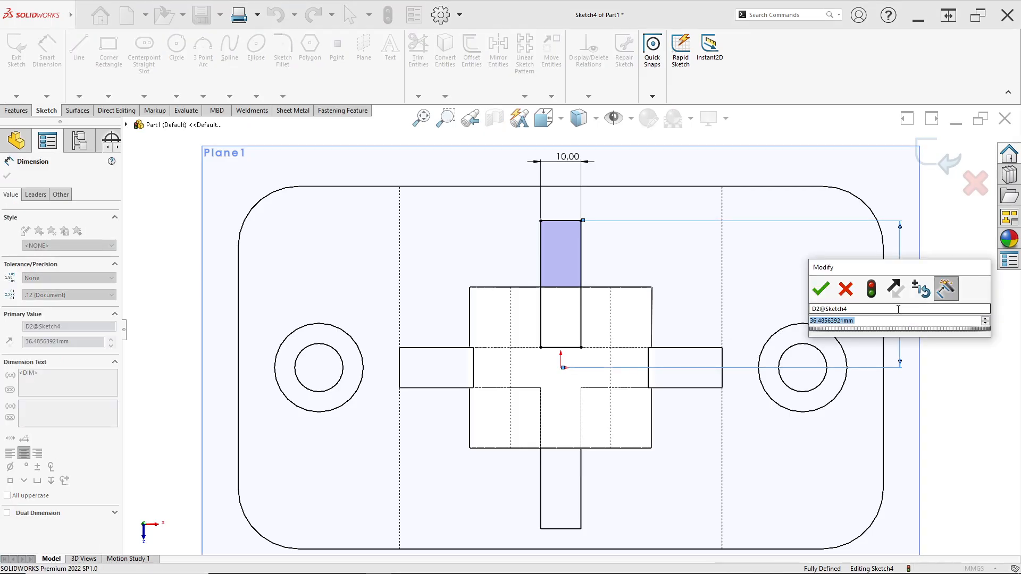
pyautogui.write('40')
pyautogui.press('Return')
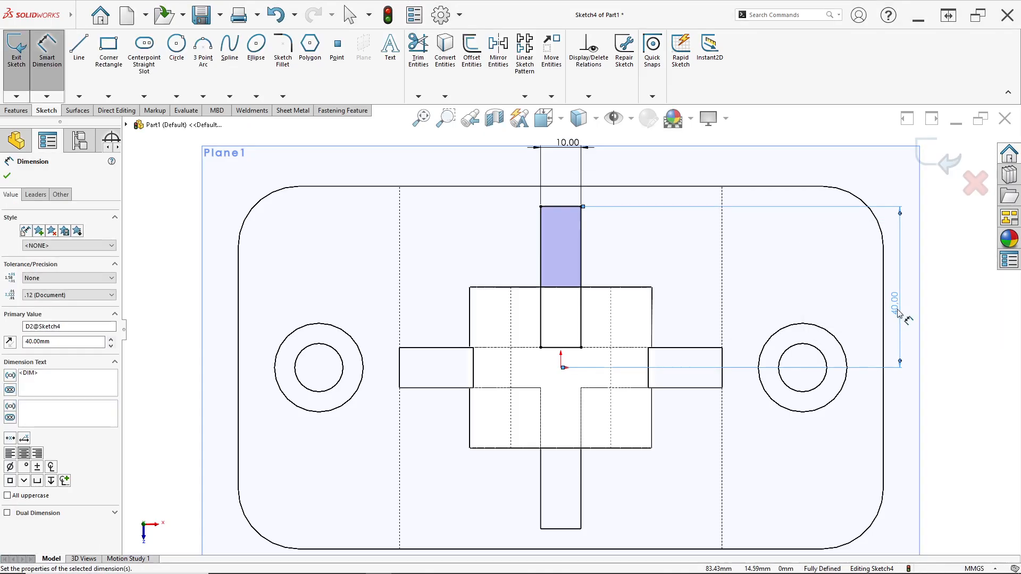
# - Measure from the rectangle's outer edge to the opposite rib's outer edge and check the drawing
pyautogui.click(563, 208)
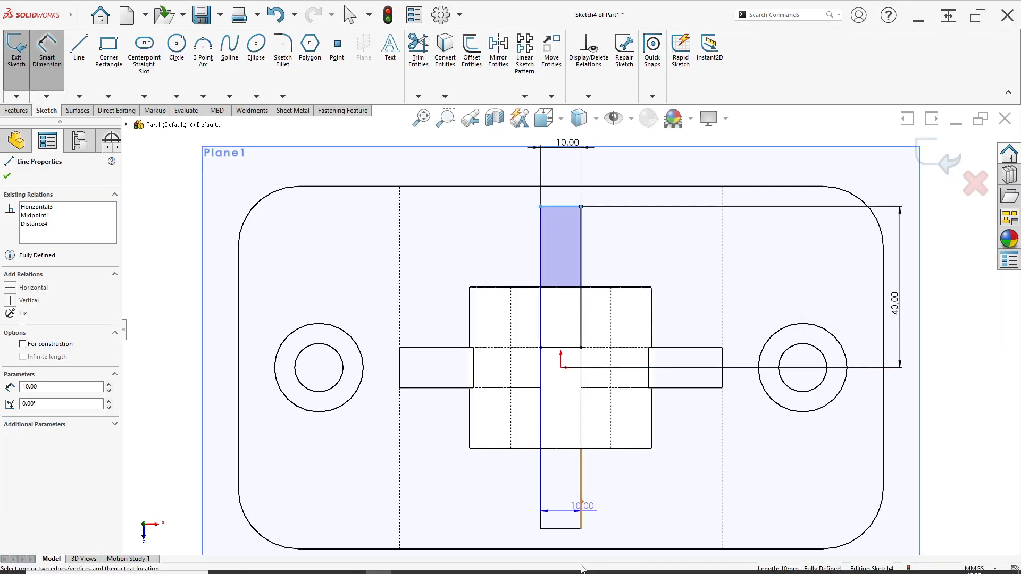
pyautogui.click(562, 529)
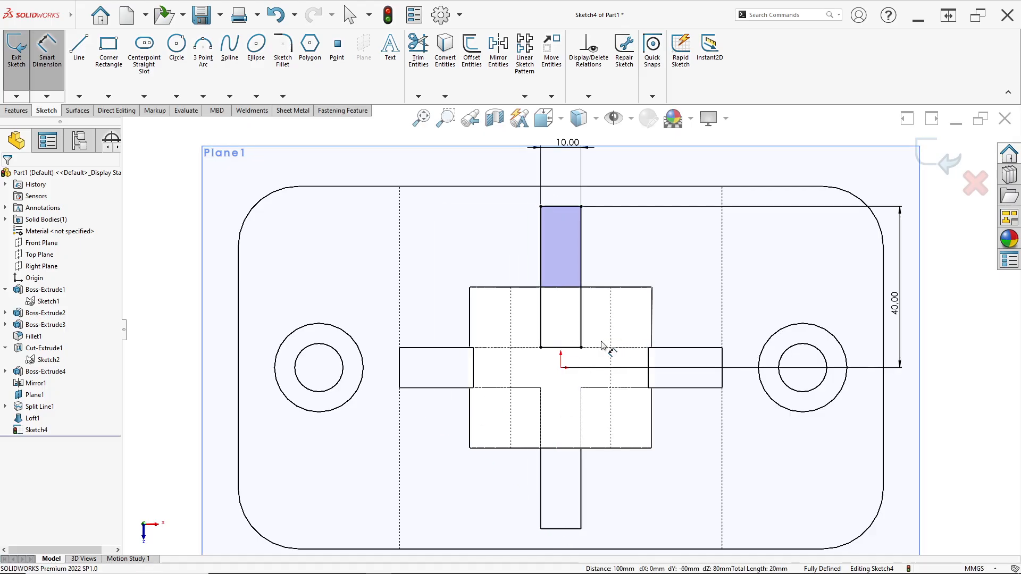
pyautogui.hotkey('alt', 'Tab')
pyautogui.hotkey('alt', 'Tab')
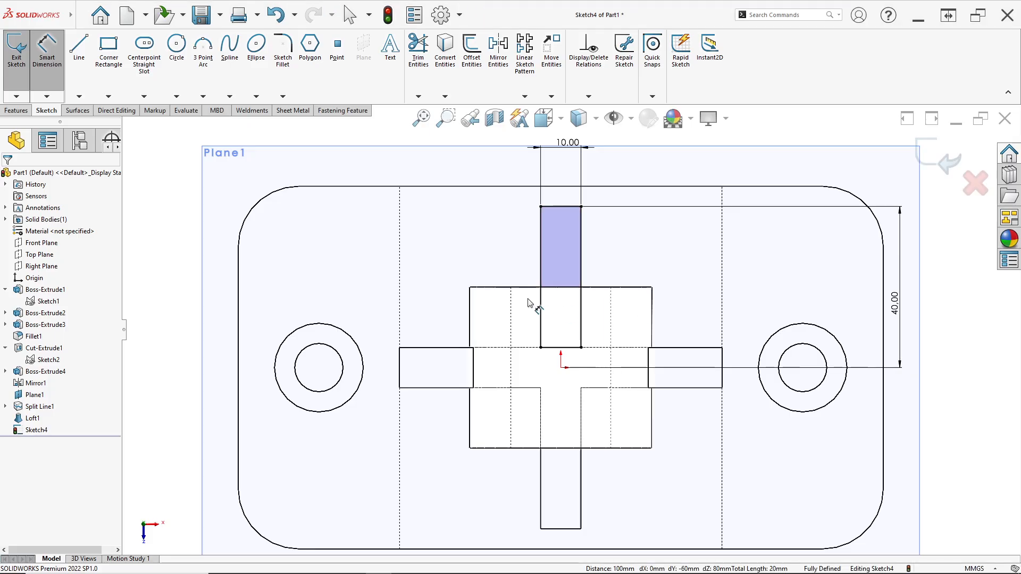
# - Turn the model to a three-dimensional view and set the display style to Shaded With Edges
pyautogui.moveTo(611, 291)
pyautogui.mouseDown(button='middle')
pyautogui.moveTo(514, 205)
pyautogui.moveTo(550, 196)
pyautogui.moveTo(538, 181)
pyautogui.mouseUp(button='middle')
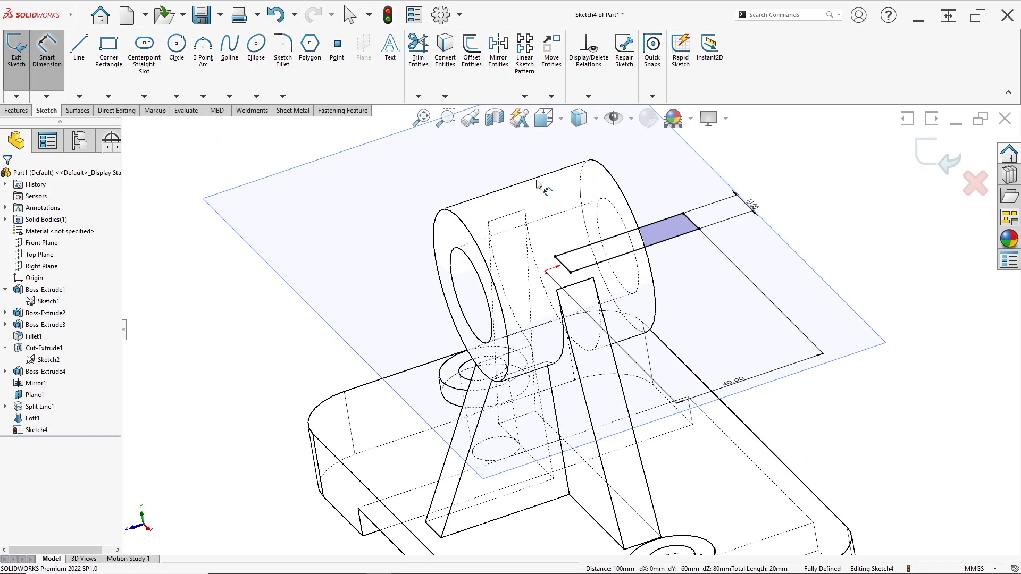
pyautogui.click(596, 123)
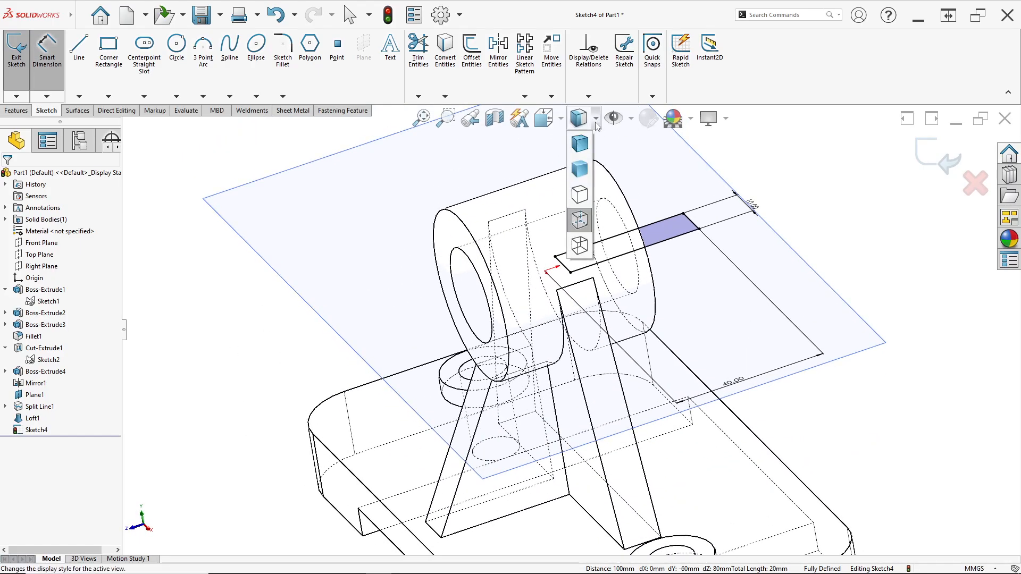
pyautogui.click(580, 143)
pyautogui.scroll(5, 479, 276)
pyautogui.scroll(-3, 424, 251)
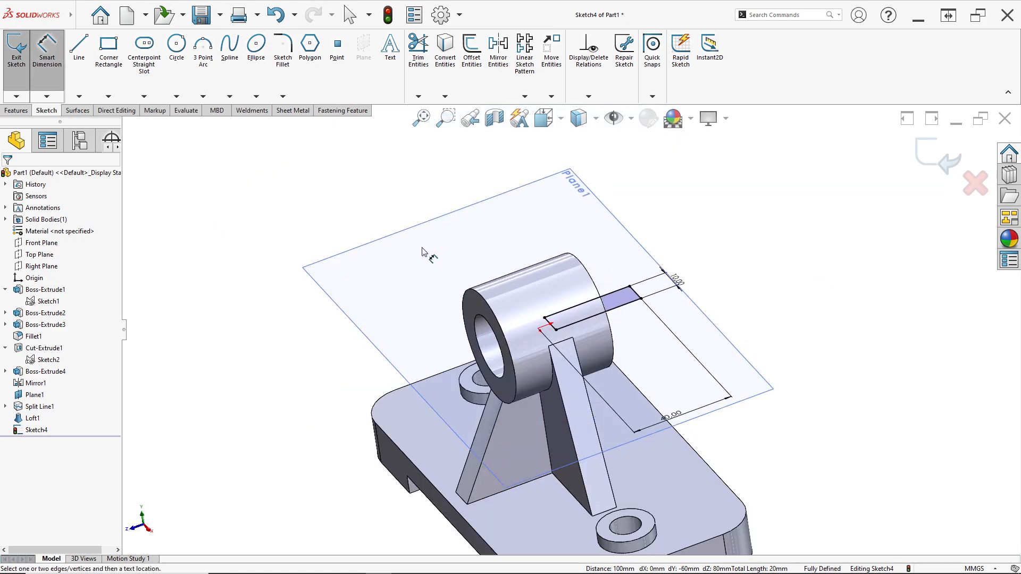
# - Split the cylinder's outer face and the base's top face by projecting the current rectangle sketch in a single direction
pyautogui.click(14, 111)
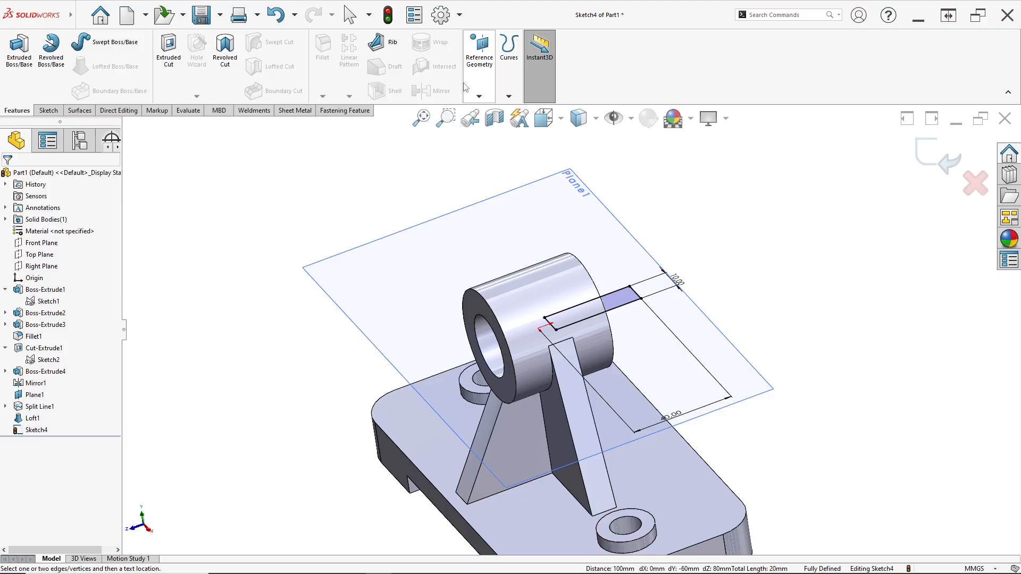
pyautogui.click(509, 96)
pyautogui.click(515, 110)
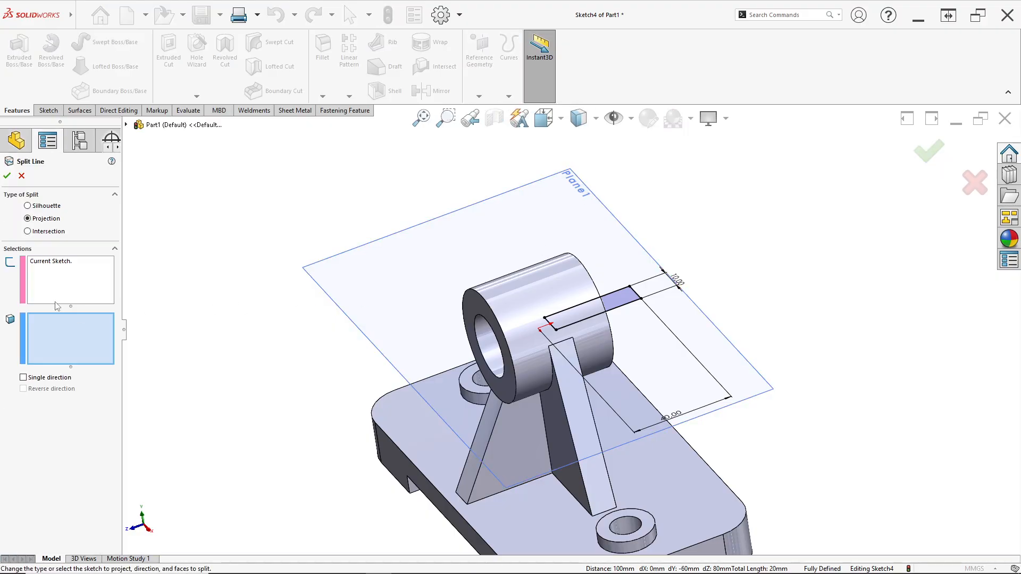
pyautogui.moveTo(410, 290); pyautogui.dragTo(571, 319, button='middle')
pyautogui.click(598, 334)
pyautogui.moveTo(601, 356); pyautogui.dragTo(596, 487, button='middle')
pyautogui.click(700, 520)
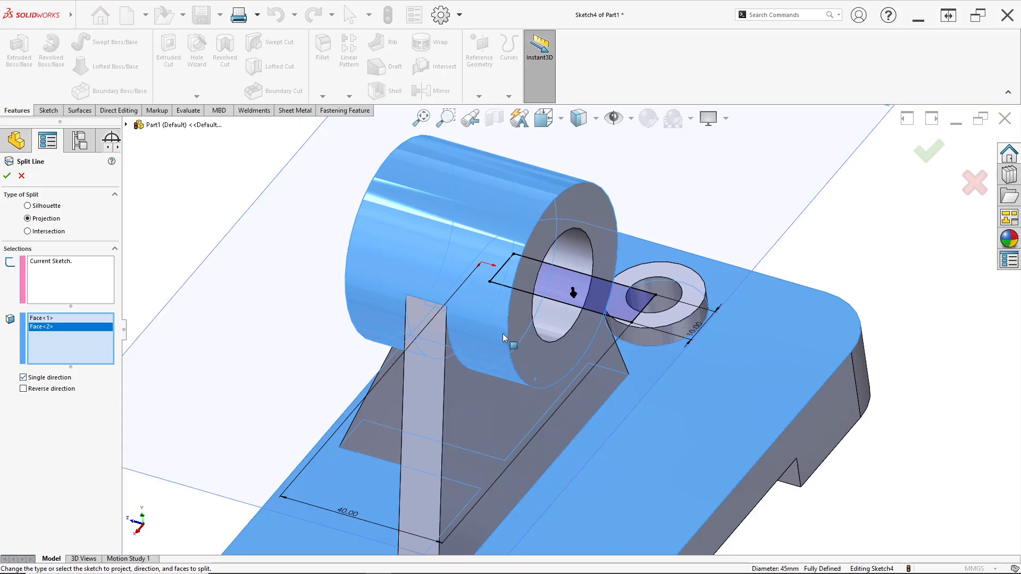
pyautogui.scroll(-3, 504, 330)
pyautogui.scroll(4, 570, 329)
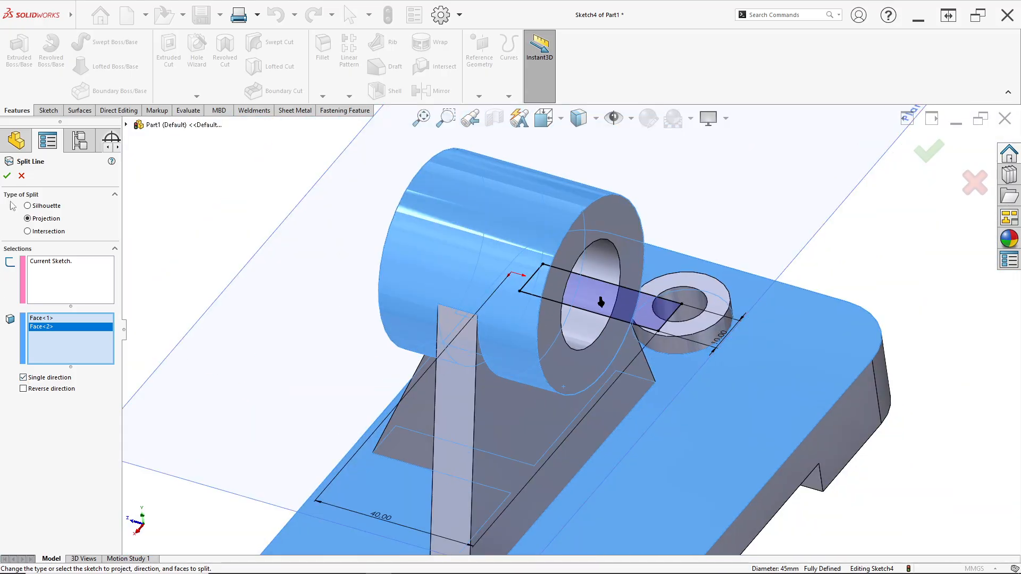
pyautogui.click(8, 174)
# - Set up a loft between the split faces under the cylinder and on the base, aligning their connectors at matching corners
pyautogui.moveTo(612, 407); pyautogui.dragTo(579, 472, button='middle')
pyautogui.scroll(-3, 591, 264)
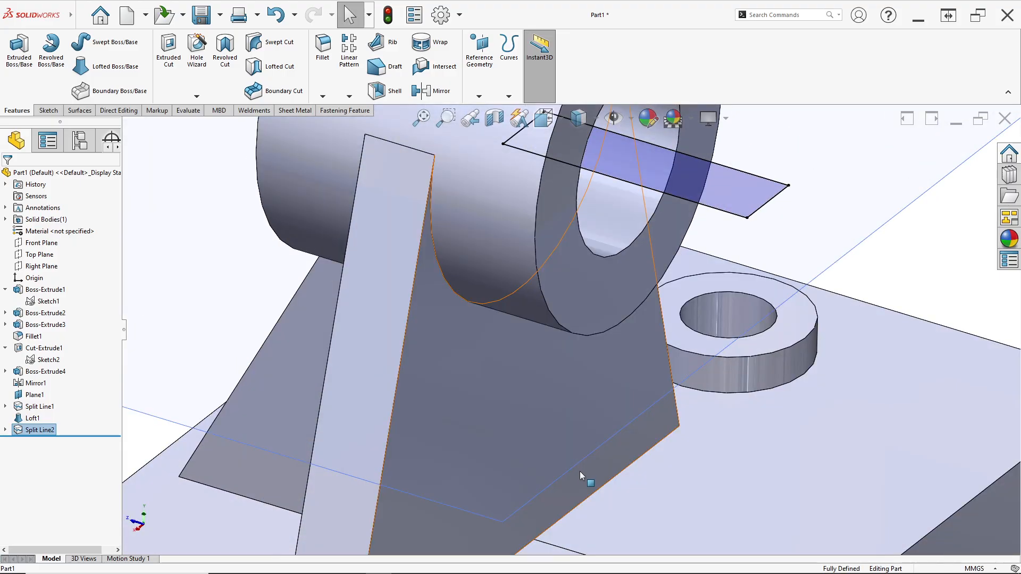
pyautogui.scroll(-3, 574, 495)
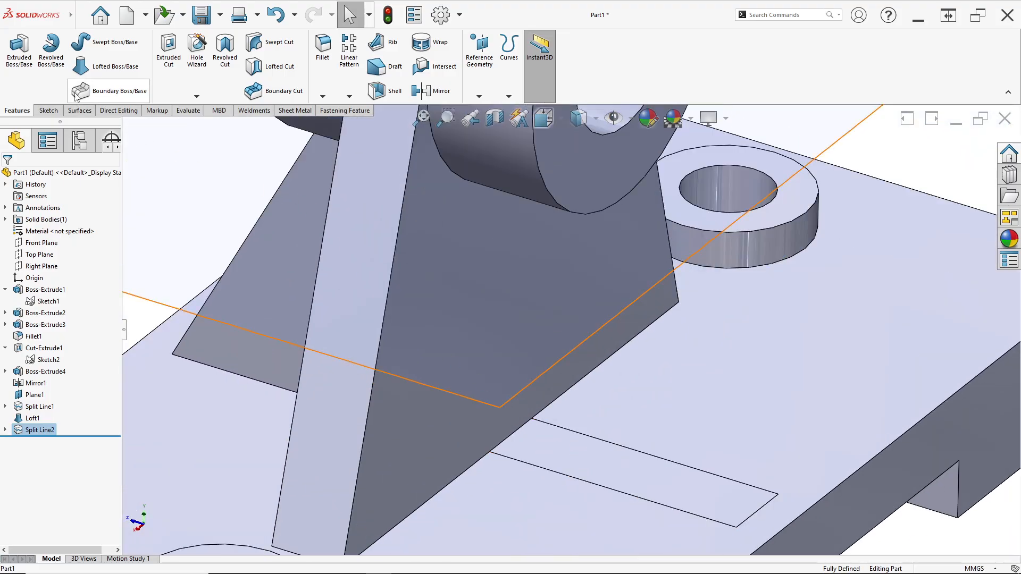
pyautogui.click(85, 68)
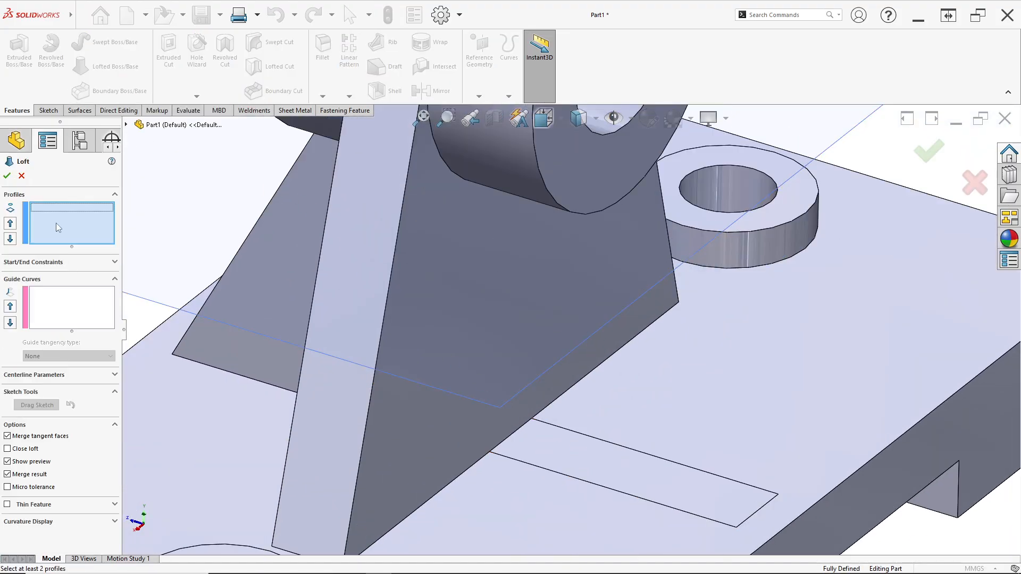
pyautogui.moveTo(577, 293); pyautogui.dragTo(524, 166, button='middle')
pyautogui.scroll(4, 515, 178)
pyautogui.scroll(-5, 513, 180)
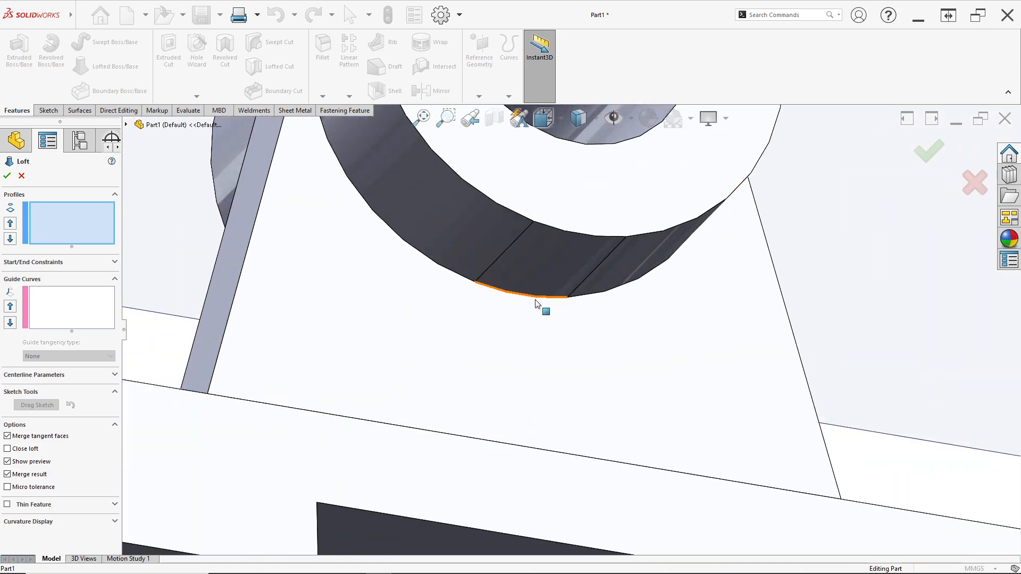
pyautogui.click(538, 288)
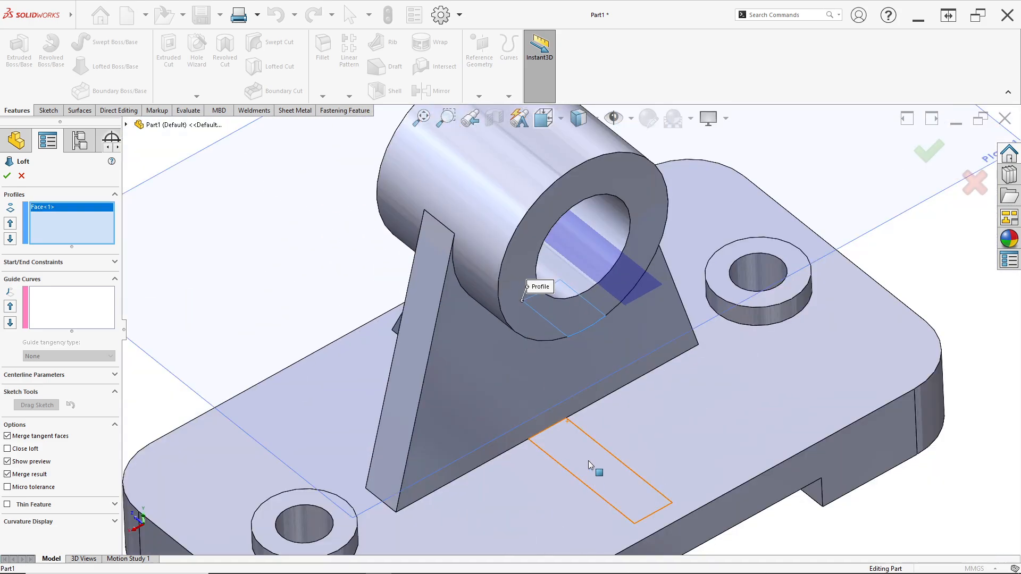
pyautogui.click(590, 466)
pyautogui.moveTo(551, 412); pyautogui.dragTo(568, 414, button='middle')
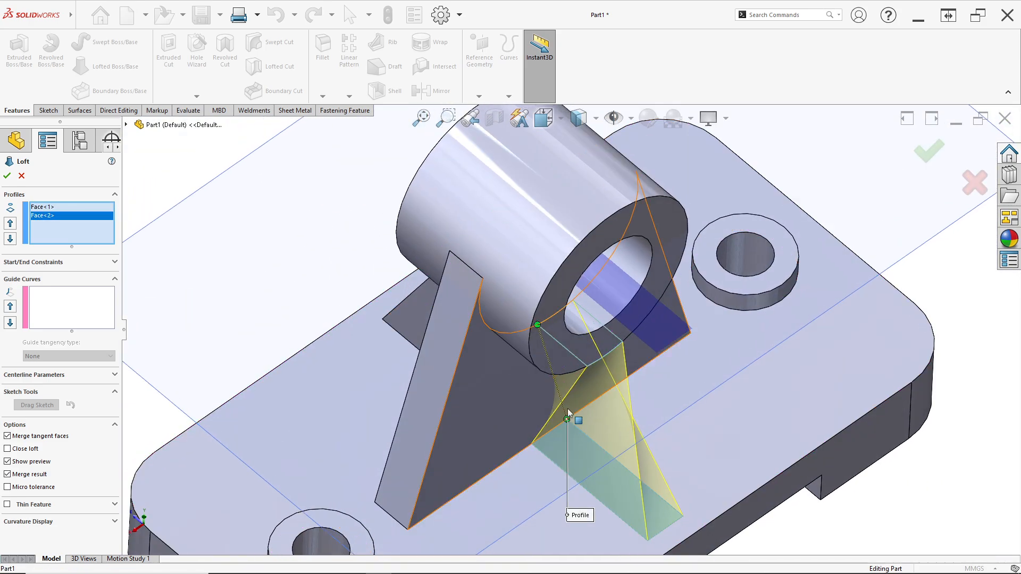
pyautogui.moveTo(567, 420); pyautogui.dragTo(533, 443)
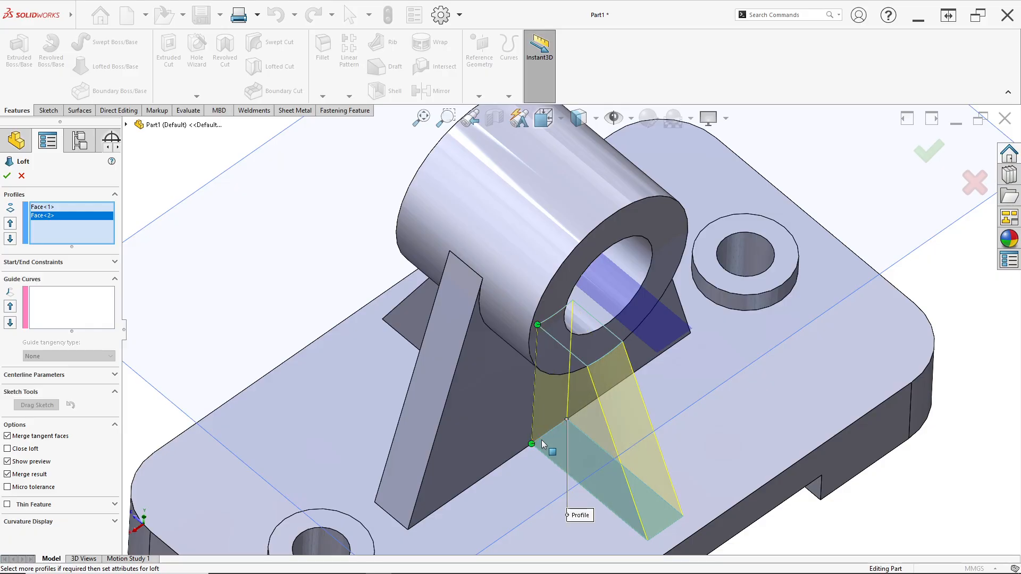
# - Try moving the loft connectors to non-matching corners and return them to matching ones
pyautogui.moveTo(550, 394); pyautogui.dragTo(531, 464, button='middle')
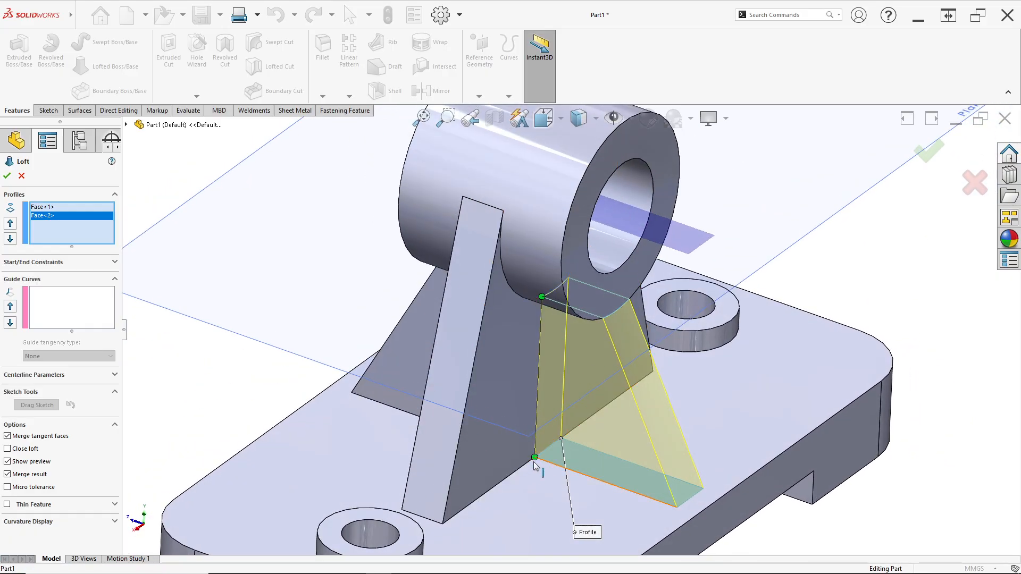
pyautogui.moveTo(535, 458); pyautogui.dragTo(676, 508)
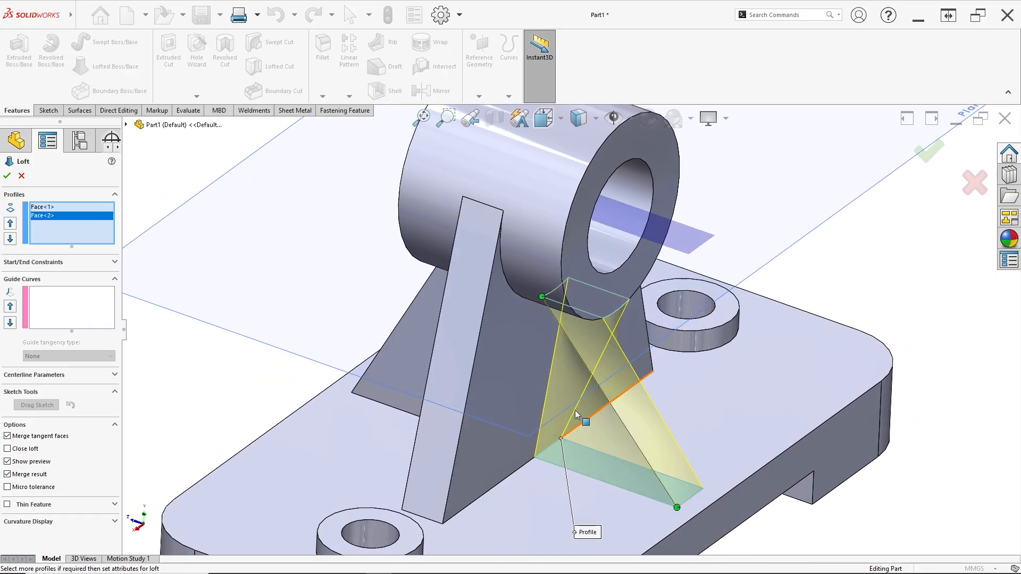
pyautogui.moveTo(542, 298); pyautogui.dragTo(582, 322)
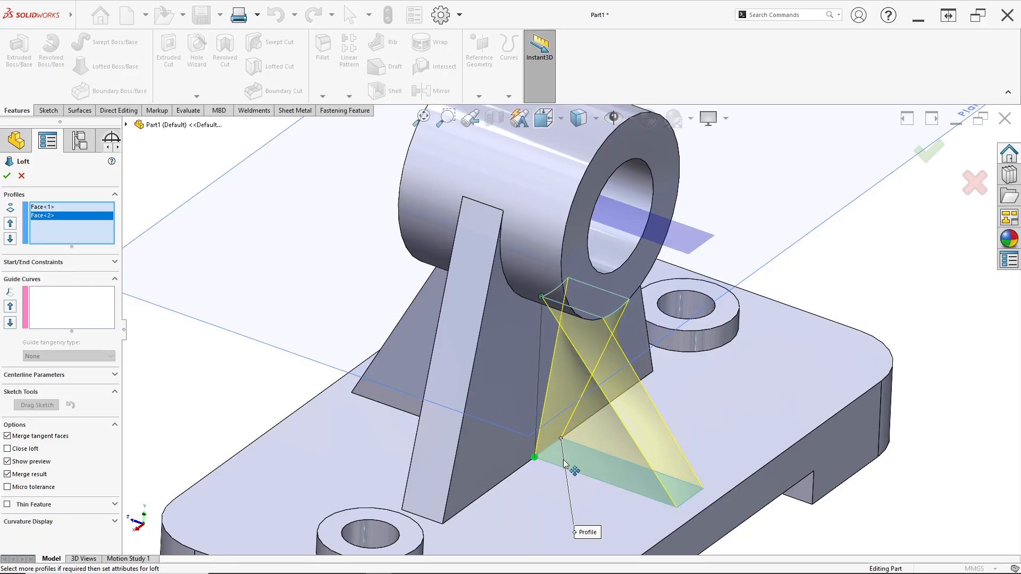
pyautogui.moveTo(597, 358); pyautogui.dragTo(553, 364, button='middle')
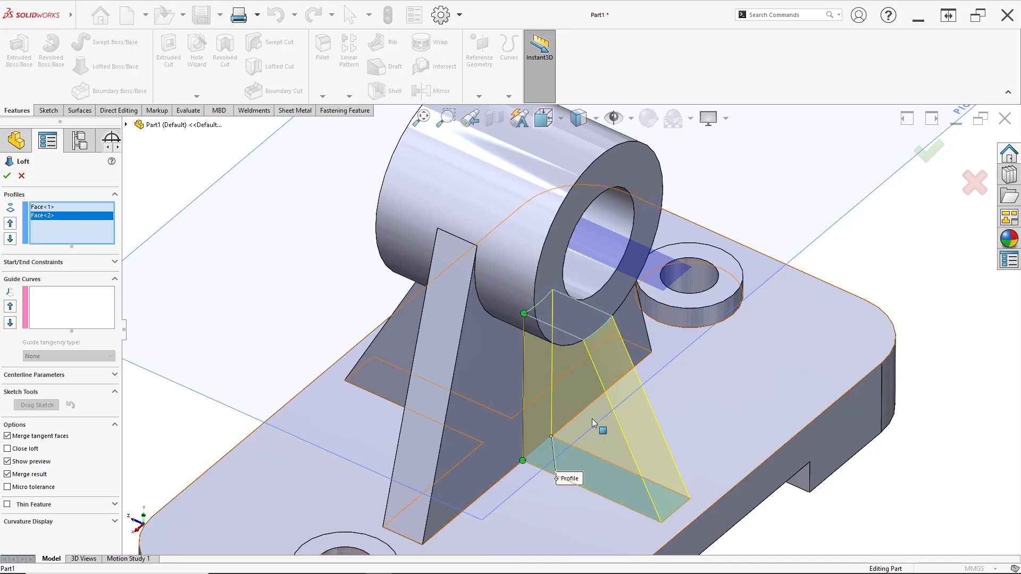
pyautogui.scroll(2, 597, 424)
pyautogui.moveTo(597, 424); pyautogui.dragTo(581, 365, button='middle')
pyautogui.scroll(-1, 552, 381)
pyautogui.scroll(-2, 533, 309)
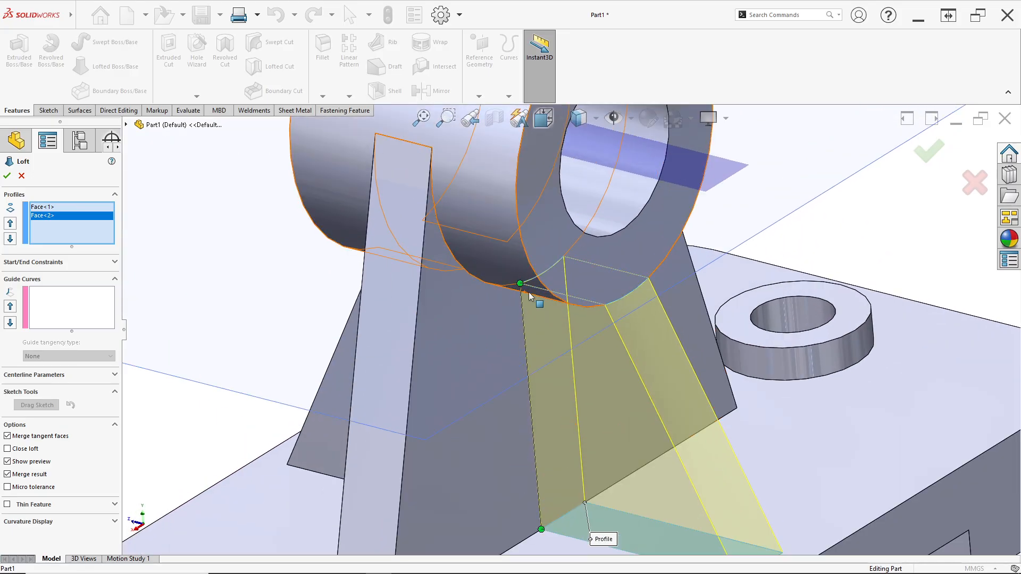
# - Shift the loft connectors around both profiles, align them at matching corners and complete the rib loft
pyautogui.moveTo(520, 285); pyautogui.dragTo(551, 478, button='middle')
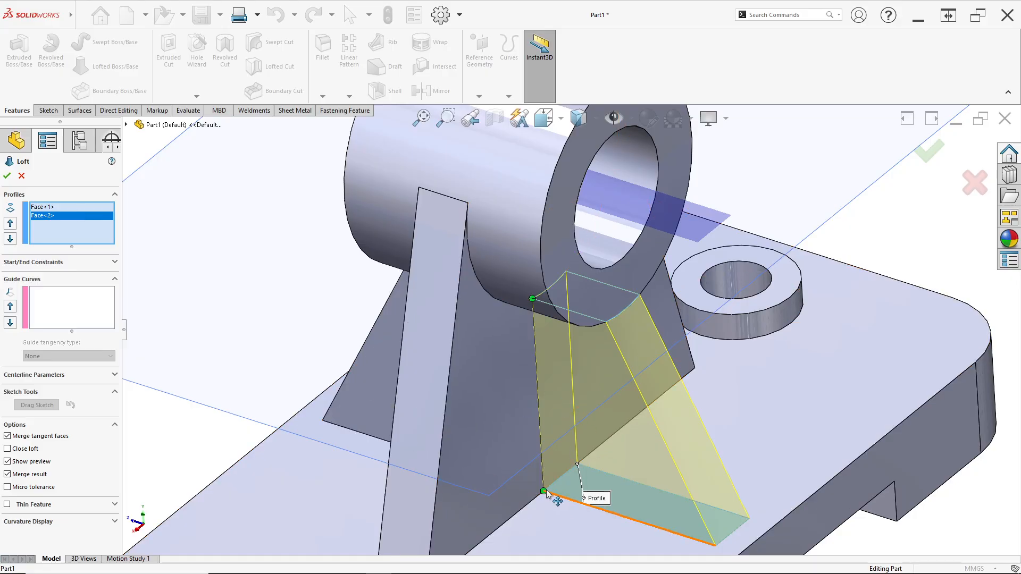
pyautogui.moveTo(673, 527); pyautogui.dragTo(672, 525)
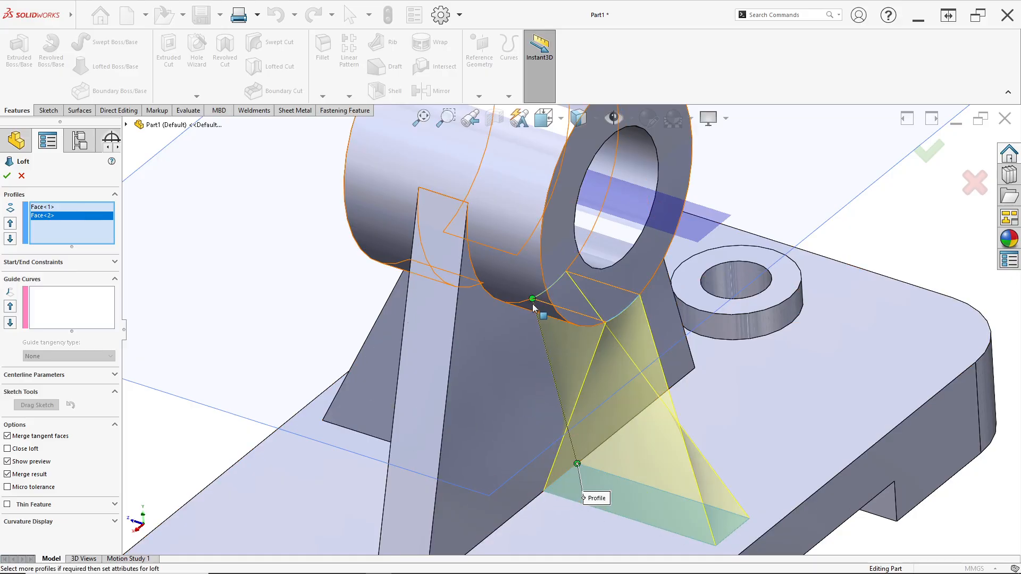
pyautogui.moveTo(532, 299); pyautogui.dragTo(557, 296)
pyautogui.moveTo(606, 322); pyautogui.dragTo(639, 303)
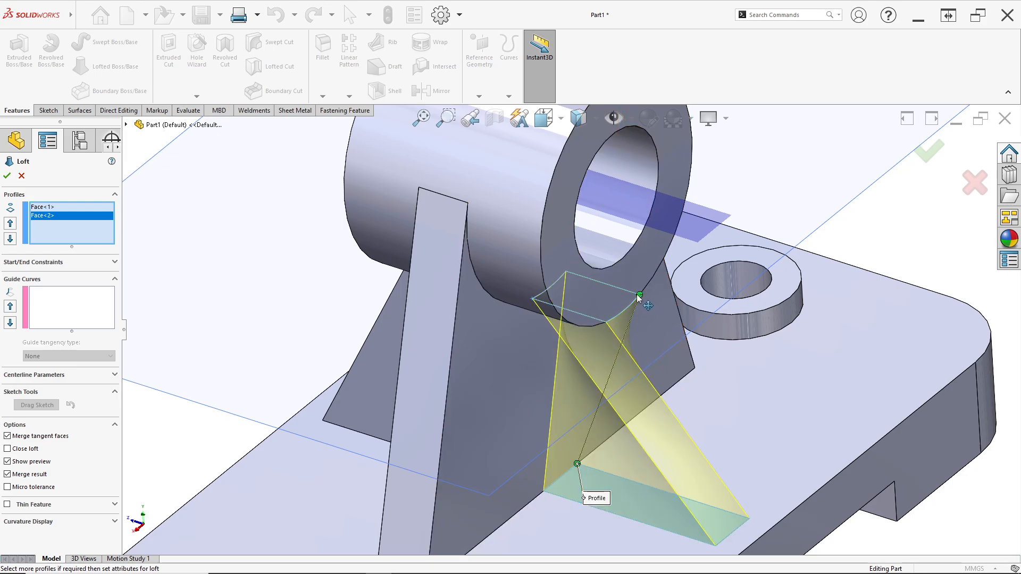
pyautogui.moveTo(640, 298); pyautogui.dragTo(541, 390, button='middle')
pyautogui.scroll(2, 541, 387)
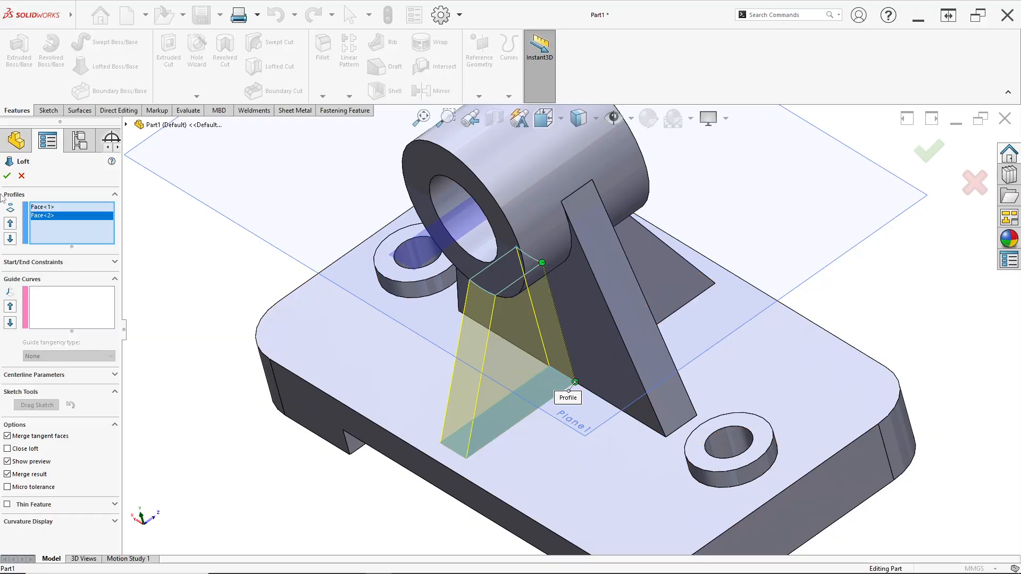
pyautogui.click(6, 175)
# - Hide Plane1 and the shaded rectangle sketch that passes through the cylinder
pyautogui.moveTo(592, 367); pyautogui.dragTo(779, 234, button='middle')
pyautogui.scroll(4, 777, 260)
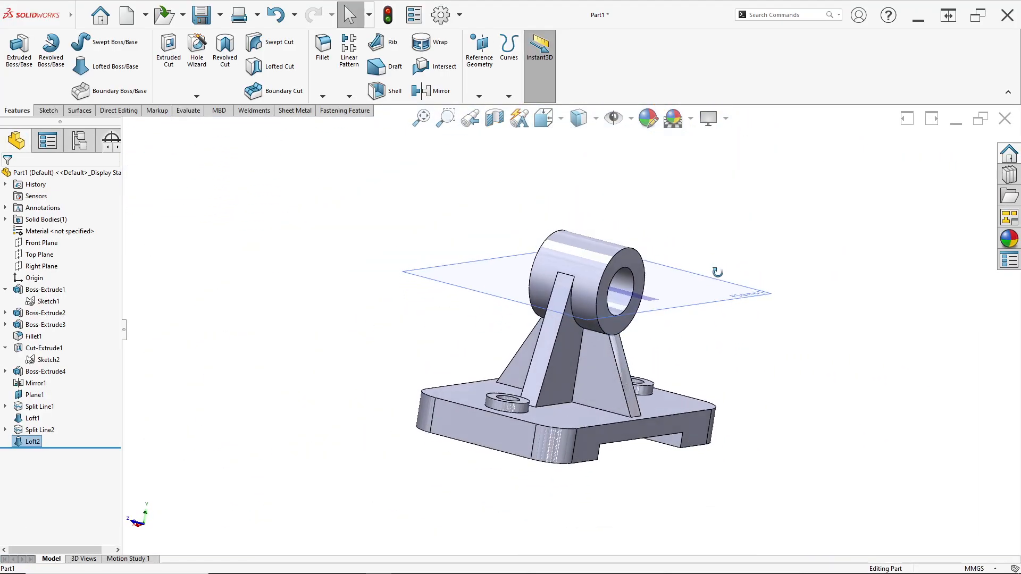
pyautogui.moveTo(715, 271); pyautogui.dragTo(687, 266, button='middle')
pyautogui.rightClick(687, 266)
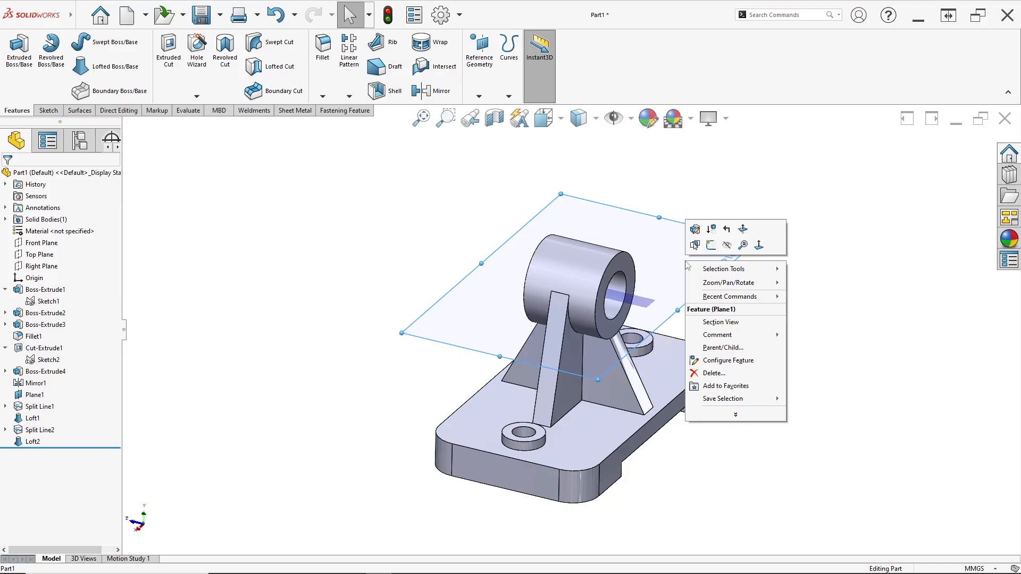
pyautogui.click(727, 245)
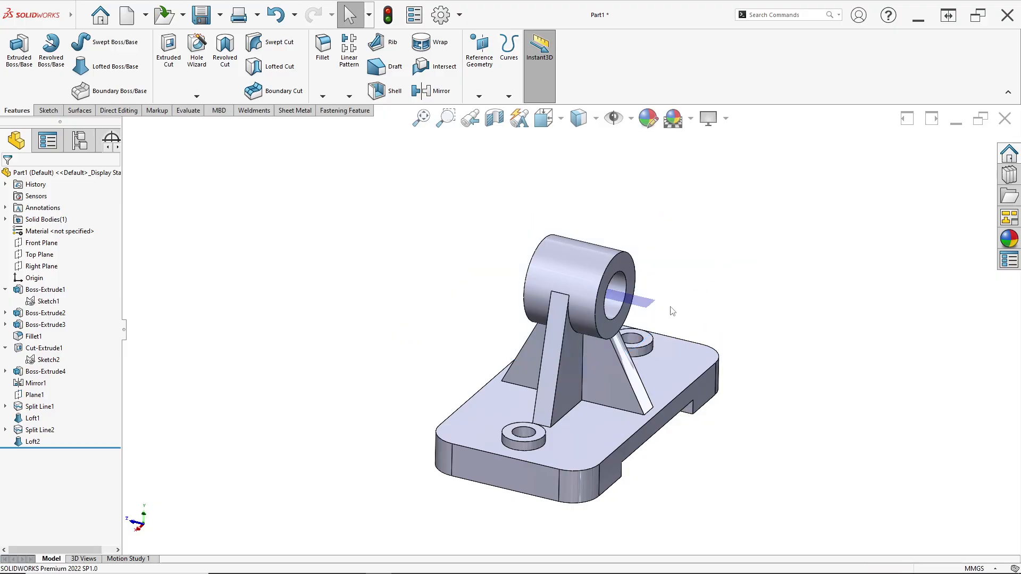
pyautogui.click(678, 359)
pyautogui.moveTo(746, 420)
pyautogui.mouseDown(button='middle')
pyautogui.moveTo(802, 383)
pyautogui.moveTo(725, 431)
pyautogui.moveTo(741, 401)
pyautogui.moveTo(704, 426)
pyautogui.mouseUp(button='middle')
pyautogui.click(720, 380)
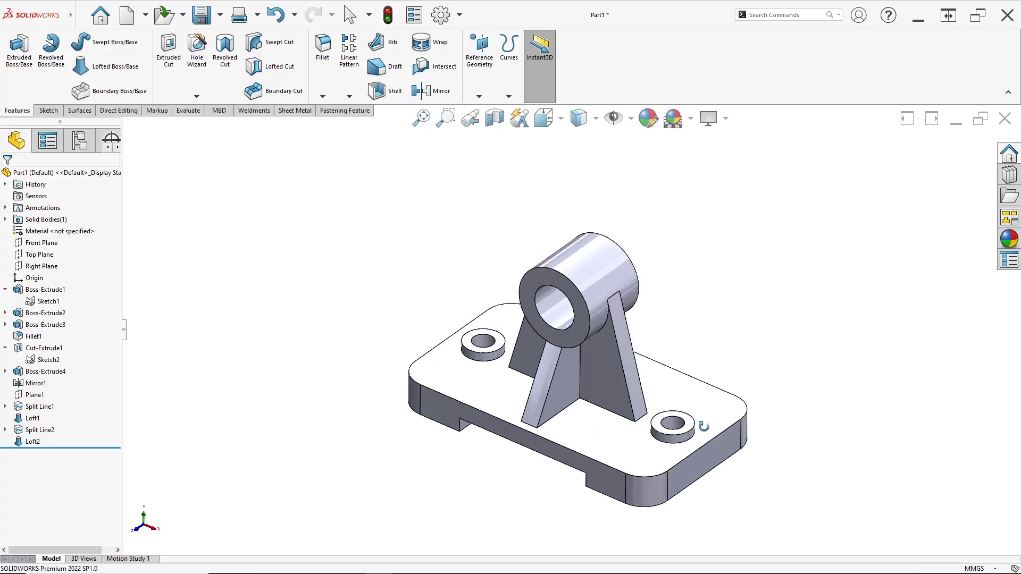
# - Select every feature from Boss-Extrude1 to Loft2 and apply a light orange colour from the standard palette
pyautogui.moveTo(11, 461); pyautogui.dragTo(10, 457)
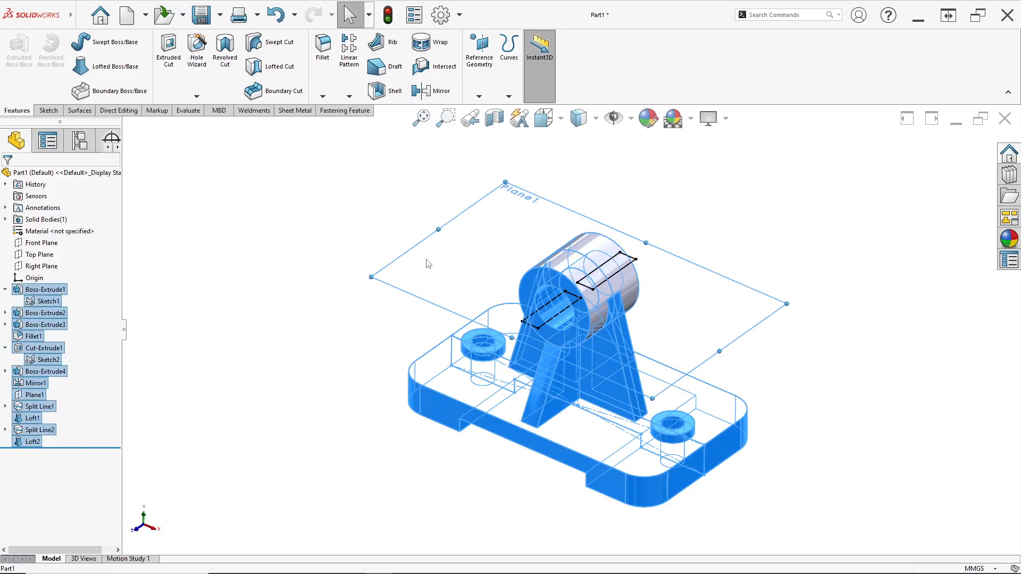
pyautogui.click(647, 118)
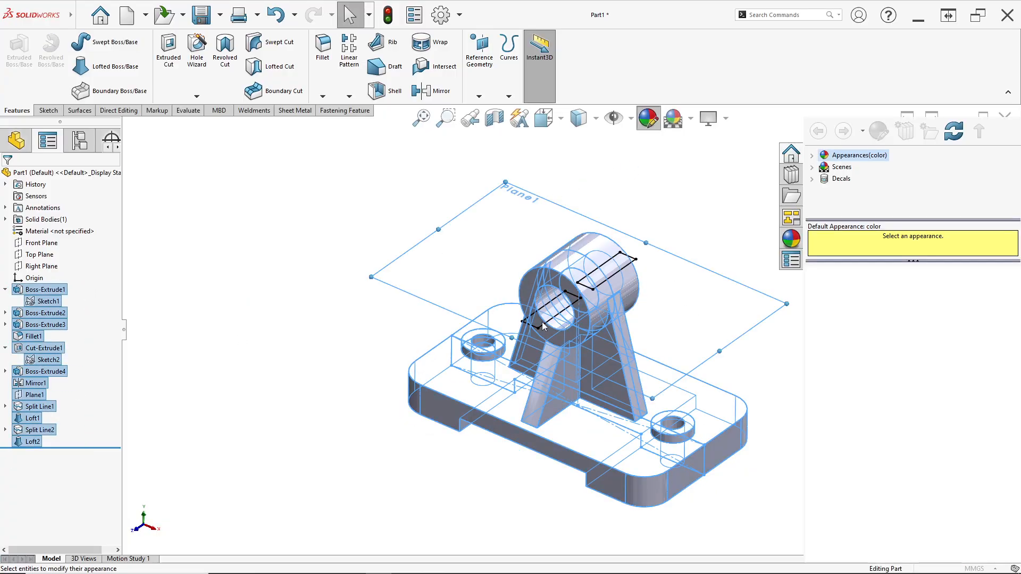
pyautogui.click(42, 390)
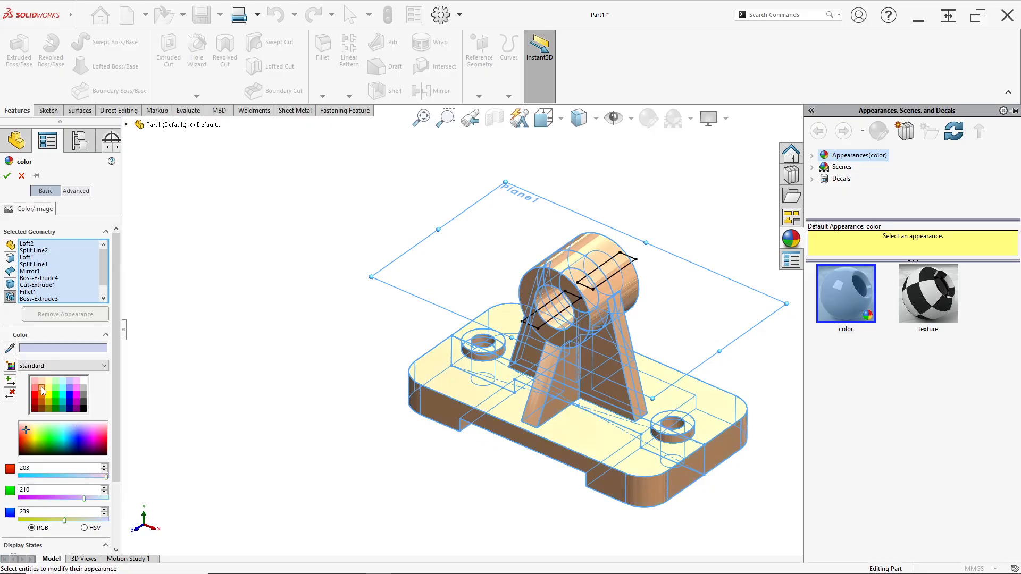
pyautogui.click(8, 176)
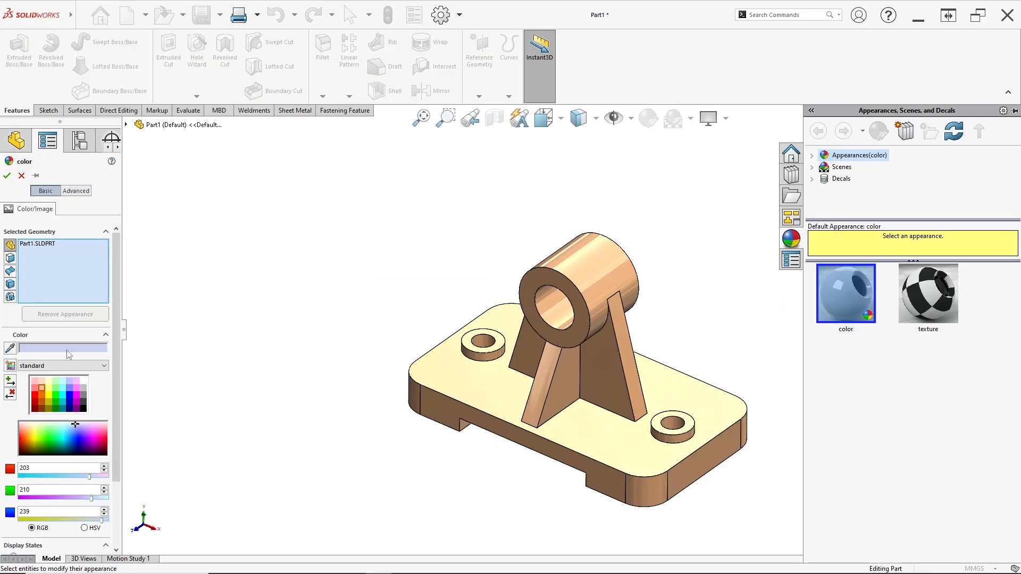
# - Choose white (RGB 255, 255, 255) and apply it to the cylinder's bore and both mounting-hole faces
pyautogui.click(84, 381)
pyautogui.scroll(-5, 488, 341)
pyautogui.click(486, 345)
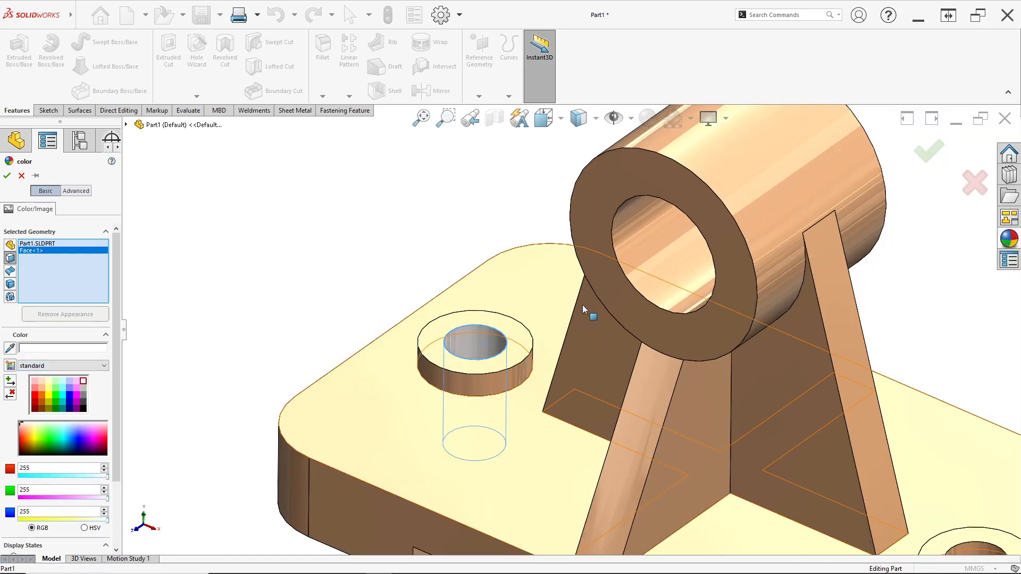
pyautogui.click(644, 257)
pyautogui.scroll(4, 679, 319)
pyautogui.scroll(-3, 723, 433)
pyautogui.click(696, 363)
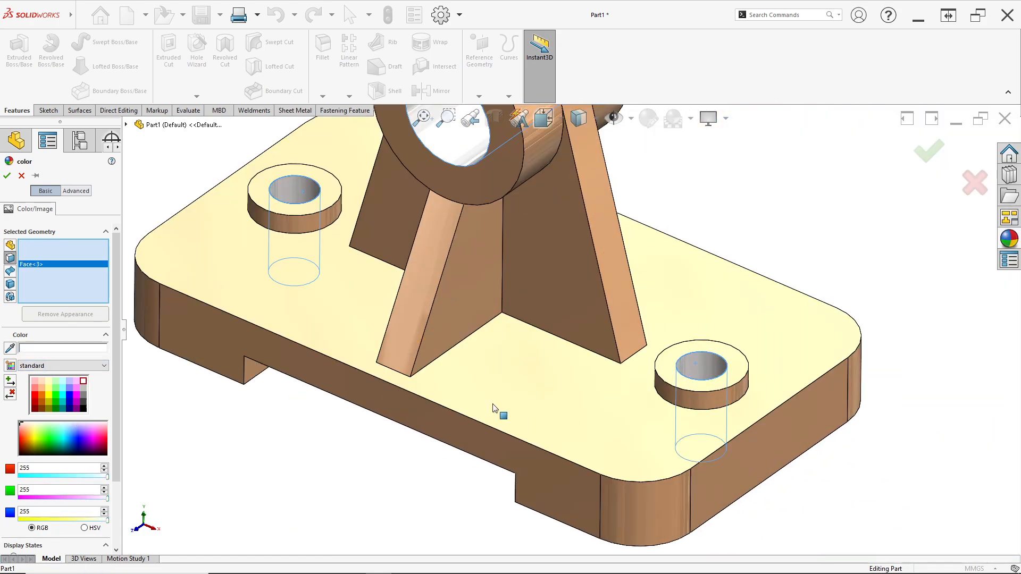
# - Add the three faces of the slot under the base to the white appearance and accept the colouring
pyautogui.moveTo(495, 408); pyautogui.dragTo(348, 314, button='middle')
pyautogui.click(318, 427)
pyautogui.click(367, 411)
pyautogui.moveTo(367, 411); pyautogui.dragTo(677, 489, button='middle')
pyautogui.click(828, 497)
pyautogui.moveTo(827, 497); pyautogui.dragTo(649, 524, button='middle')
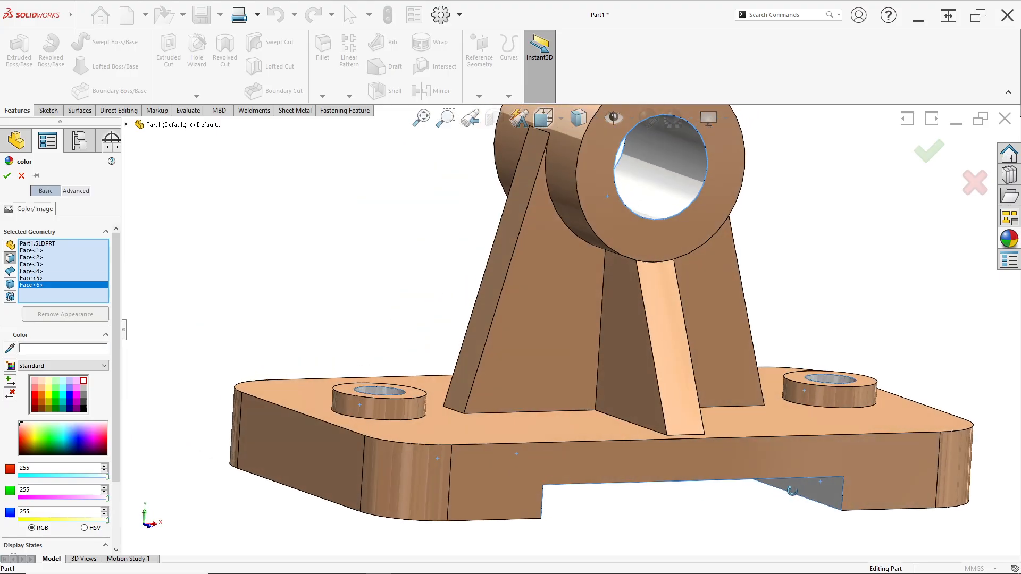
pyautogui.scroll(-5, 650, 524)
pyautogui.moveTo(728, 570); pyautogui.dragTo(305, 360, button='middle')
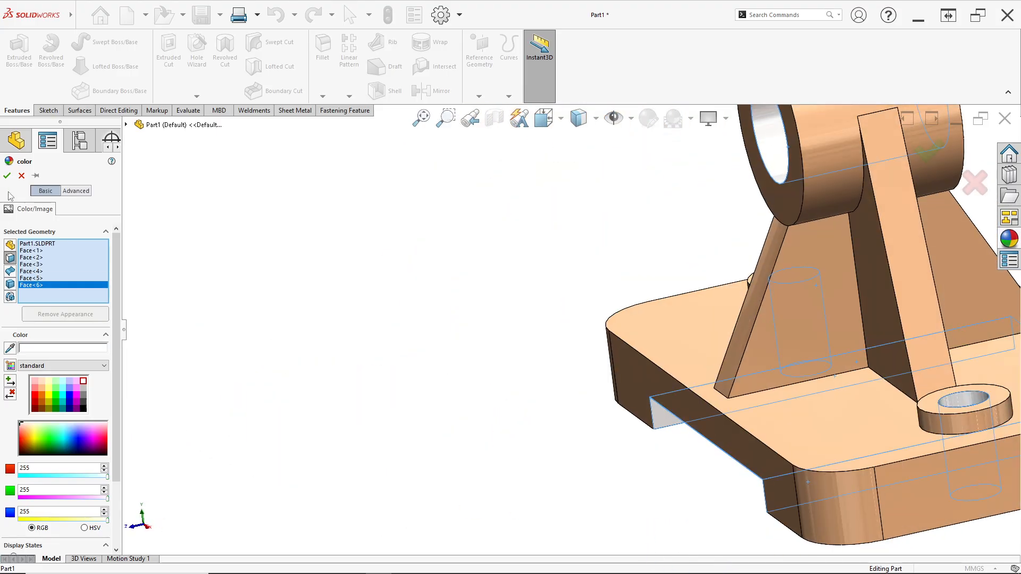
pyautogui.click(7, 176)
# - Examine the finished bracket from above, the sides and below, checking the ribs, bore and slot
pyautogui.scroll(3, 647, 337)
pyautogui.moveTo(647, 337); pyautogui.dragTo(683, 397, button='middle')
pyautogui.scroll(-3, 684, 298)
pyautogui.moveTo(684, 298); pyautogui.dragTo(665, 284, button='middle')
pyautogui.scroll(1, 664, 284)
pyautogui.scroll(5, 665, 284)
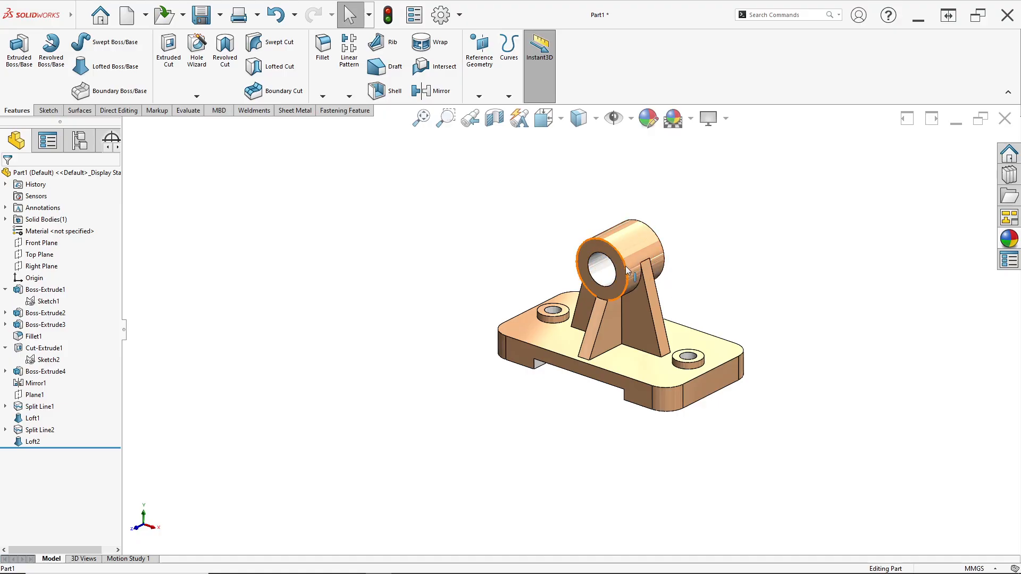
pyautogui.scroll(-2, 626, 266)
pyautogui.scroll(1, 622, 311)
pyautogui.moveTo(622, 311); pyautogui.dragTo(611, 303, button='middle')
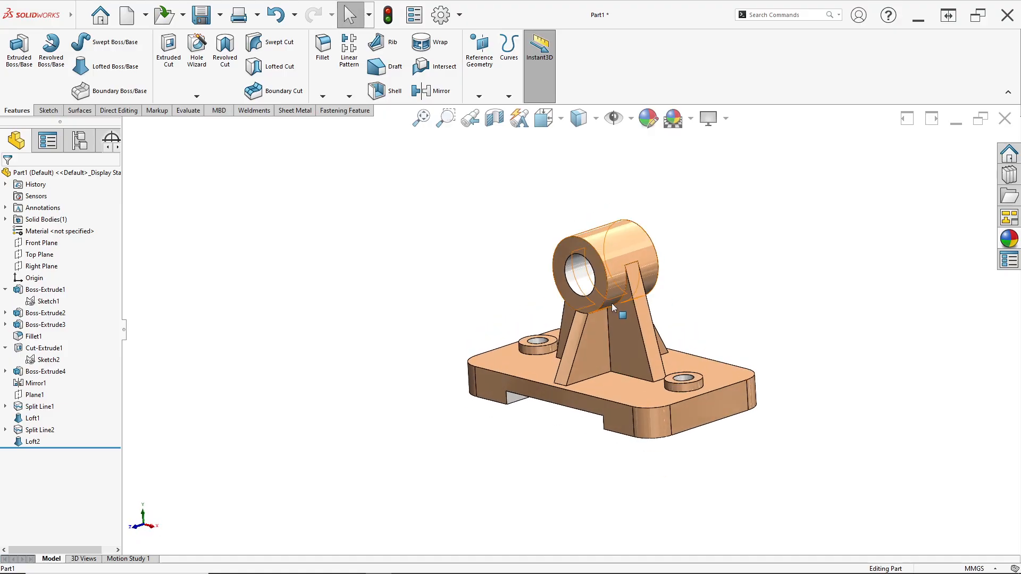
pyautogui.scroll(-6, 606, 306)
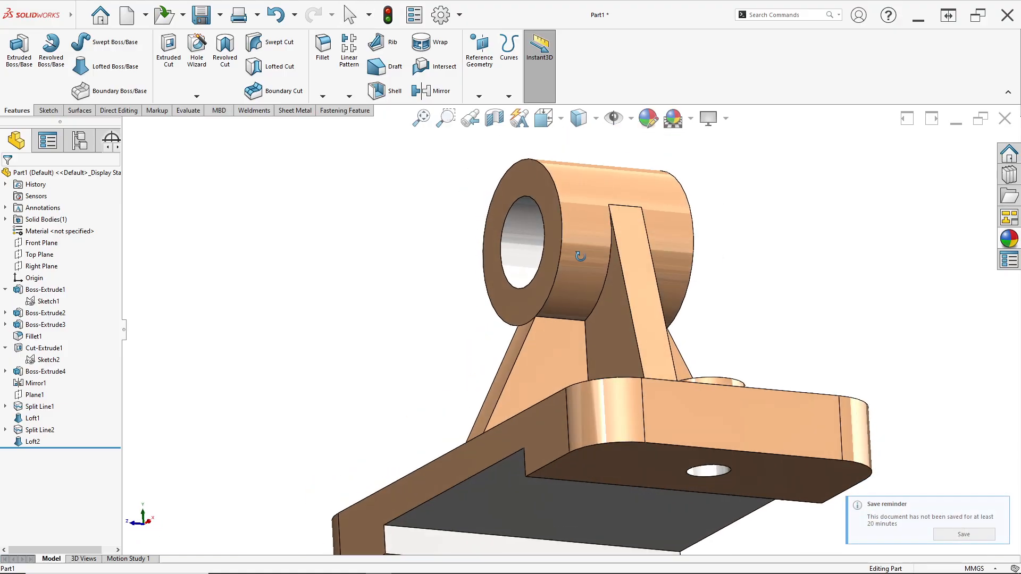
pyautogui.scroll(5, 599, 362)
pyautogui.moveTo(605, 364)
pyautogui.mouseDown(button='middle')
pyautogui.moveTo(630, 353)
pyautogui.moveTo(623, 404)
pyautogui.moveTo(593, 302)
pyautogui.moveTo(598, 347)
pyautogui.mouseUp(button='middle')
pyautogui.scroll(-2, 608, 367)
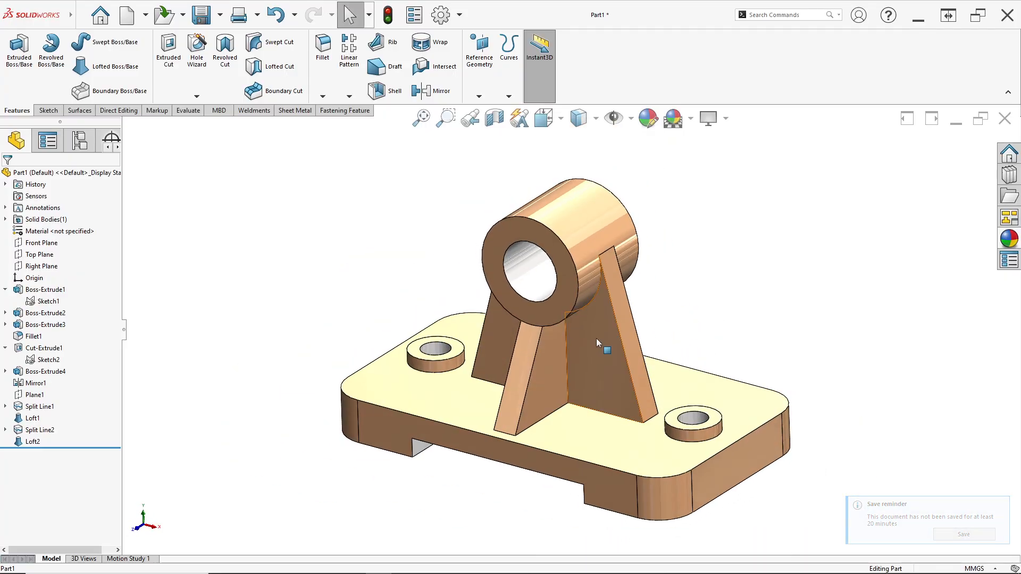